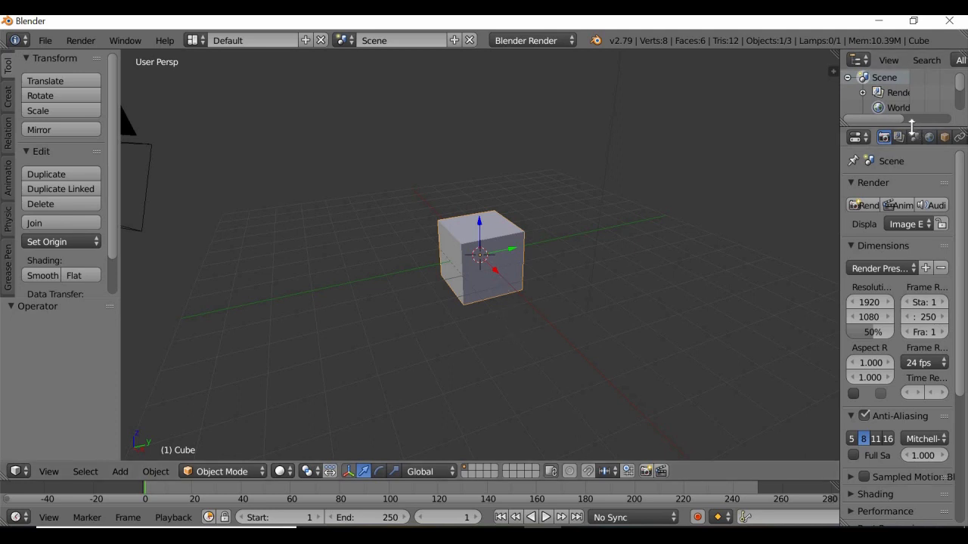
Enlarge the outliner area in height and width to show all the scene's objects.
left_click_drag(899, 239, 900, 262)
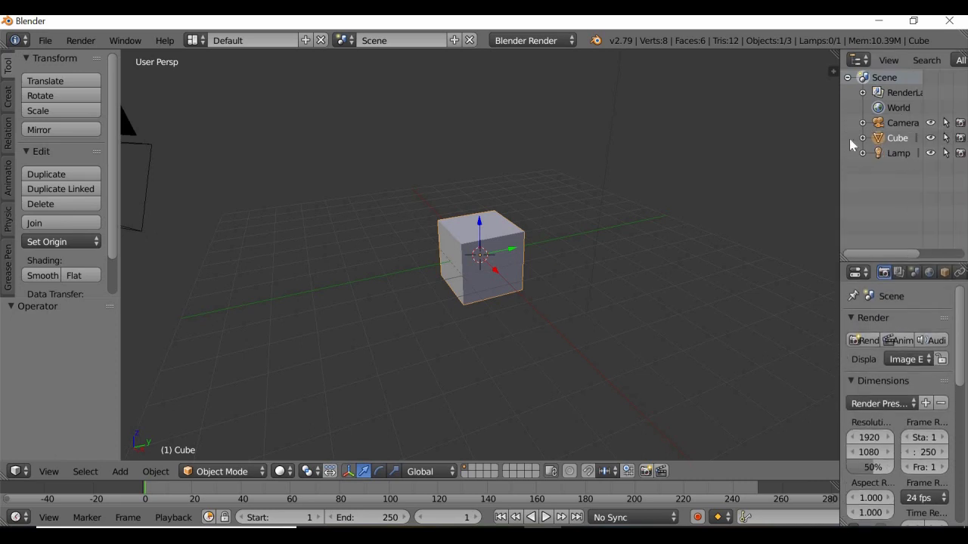
left_click_drag(837, 134, 722, 130)
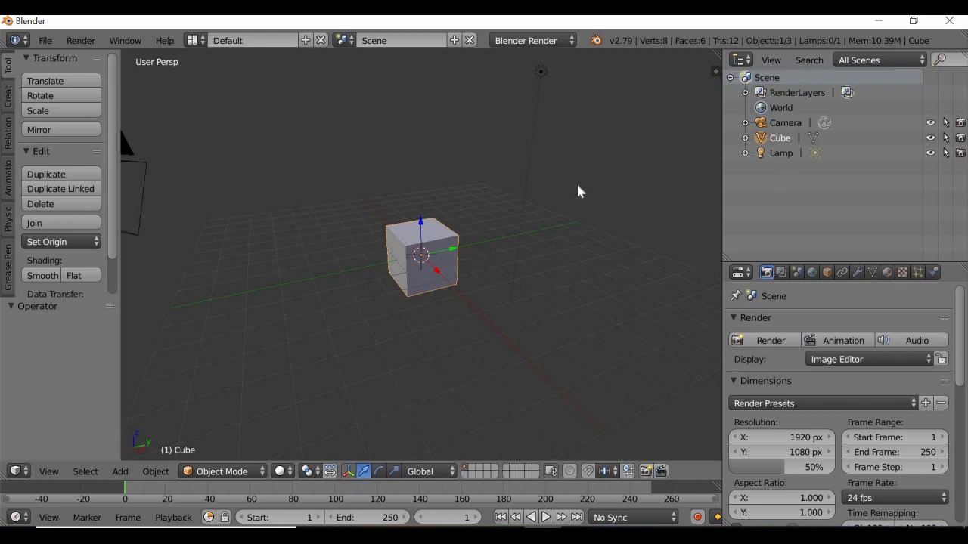
Select the lamp and the camera in turn to see which scene objects they are.
right_click(541, 71)
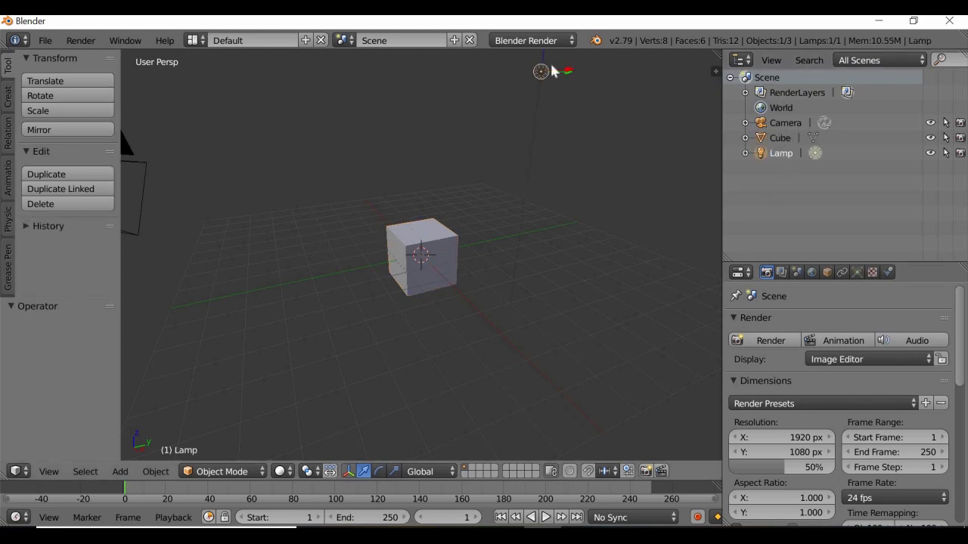
left_click(775, 141)
right_click(144, 185)
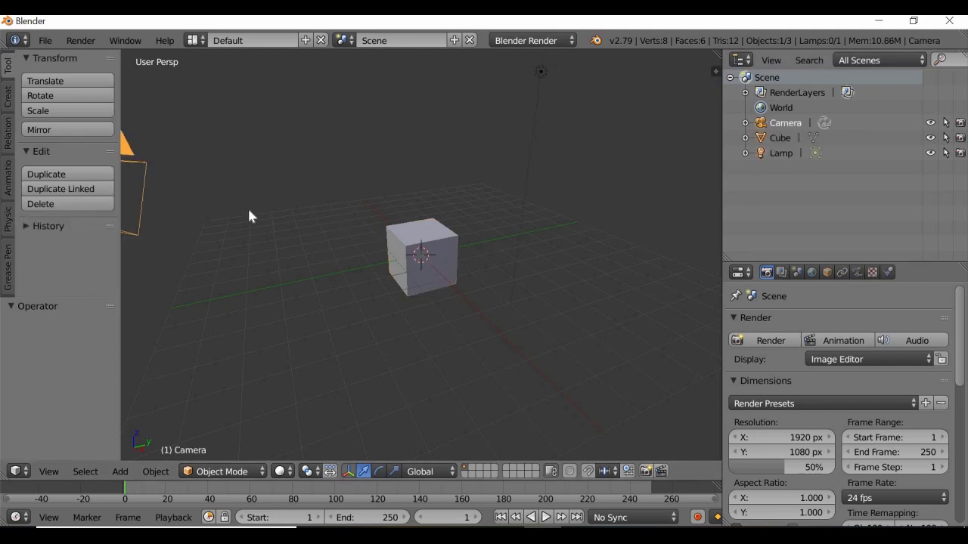
scroll(248, 210, "down", 4)
scroll(249, 210, "up", 3)
scroll(249, 211, "up", 1)
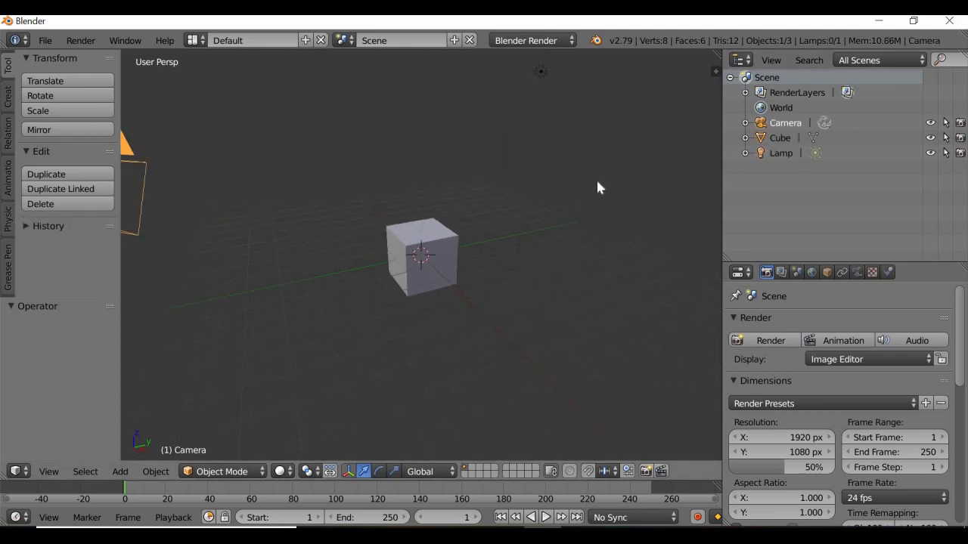
Rename the cube object to "car base".
left_click(780, 138)
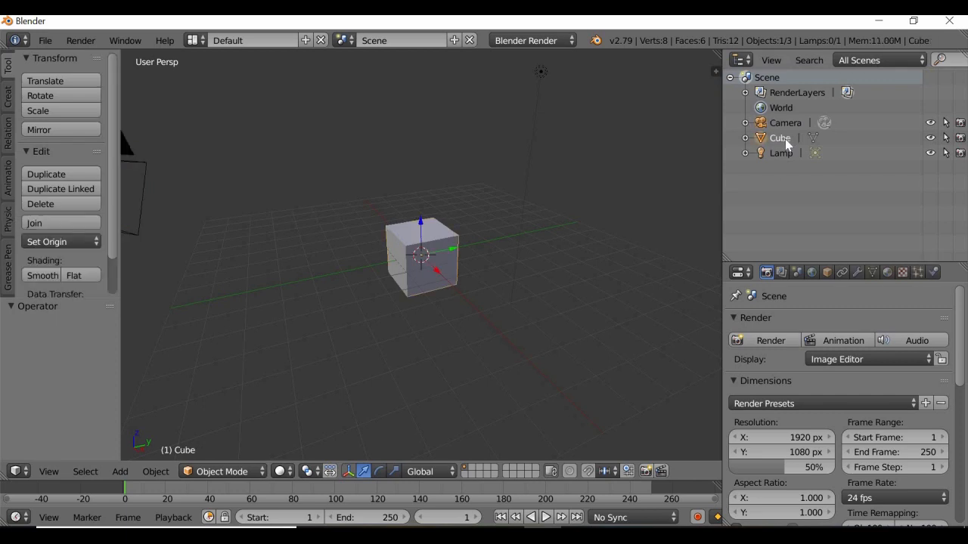
double_click(784, 140)
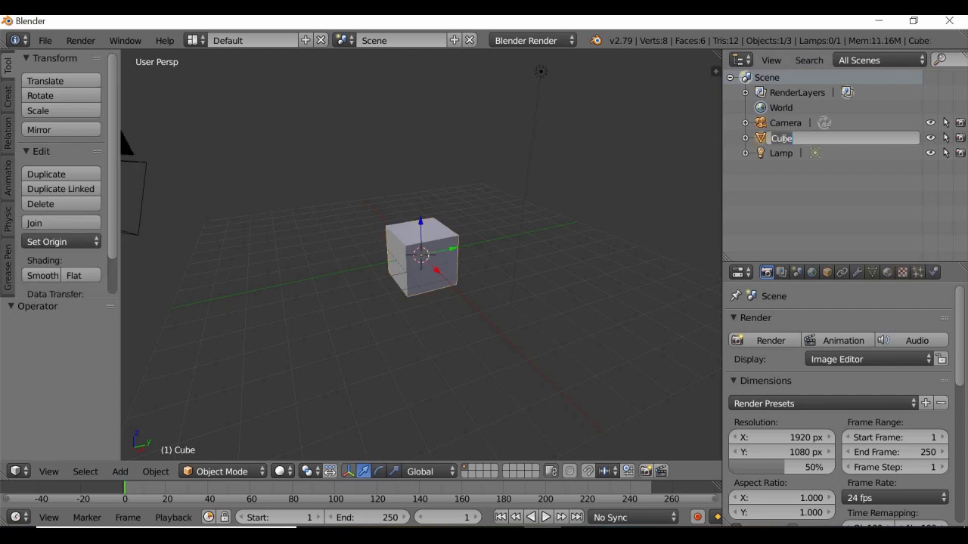
type("c")
type("ar base")
key("Return")
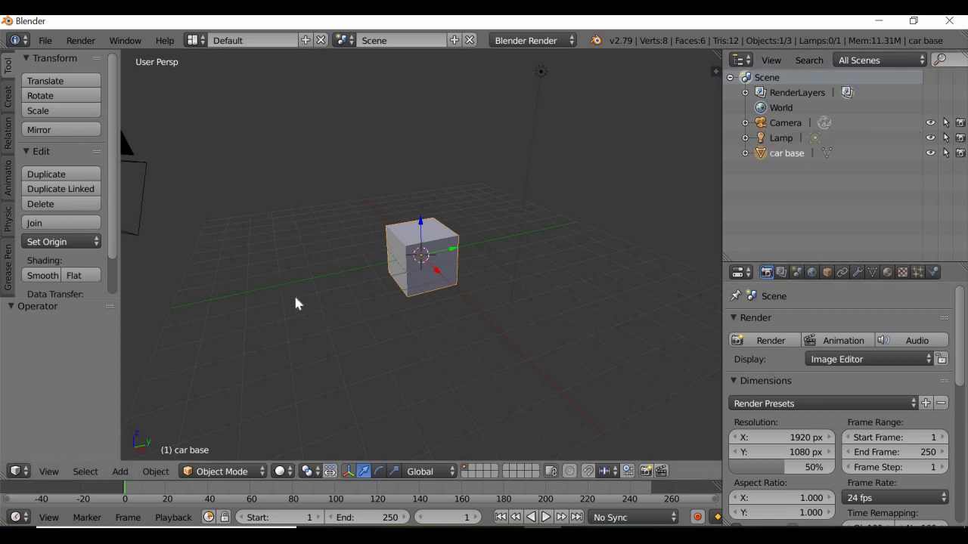
Set the car base material's diffuse color to blue, RGB 0.011, 0.414, 0.800.
scroll(455, 277, "up", 5)
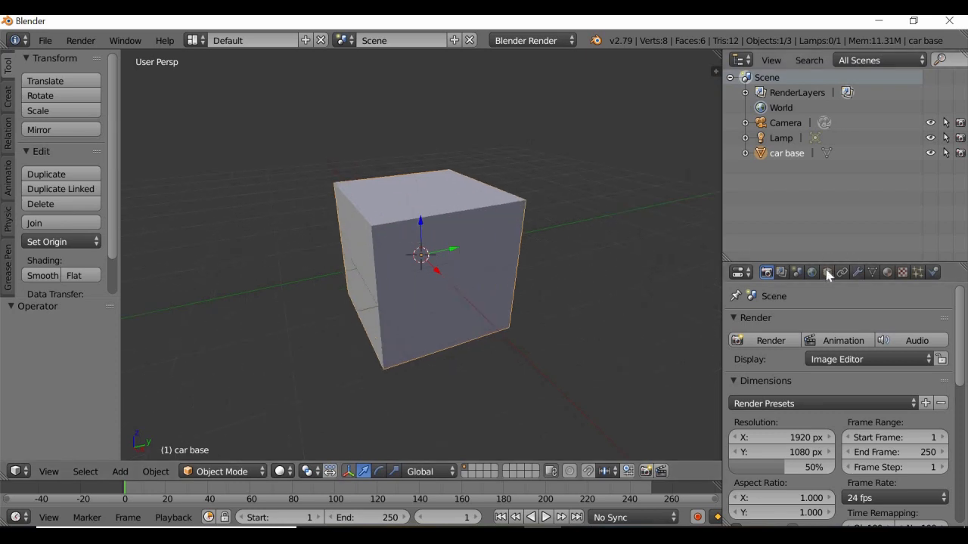
left_click_drag(818, 263, 897, 208)
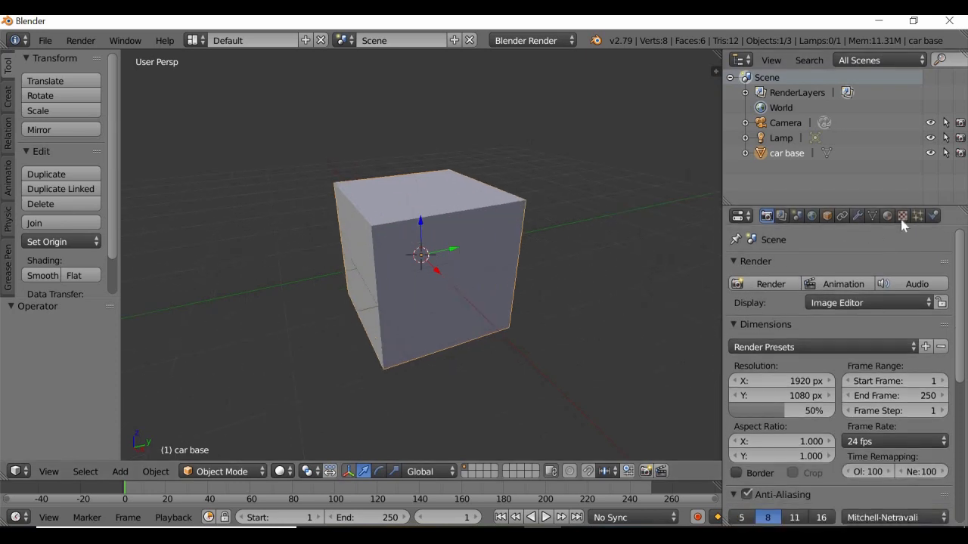
left_click(818, 220)
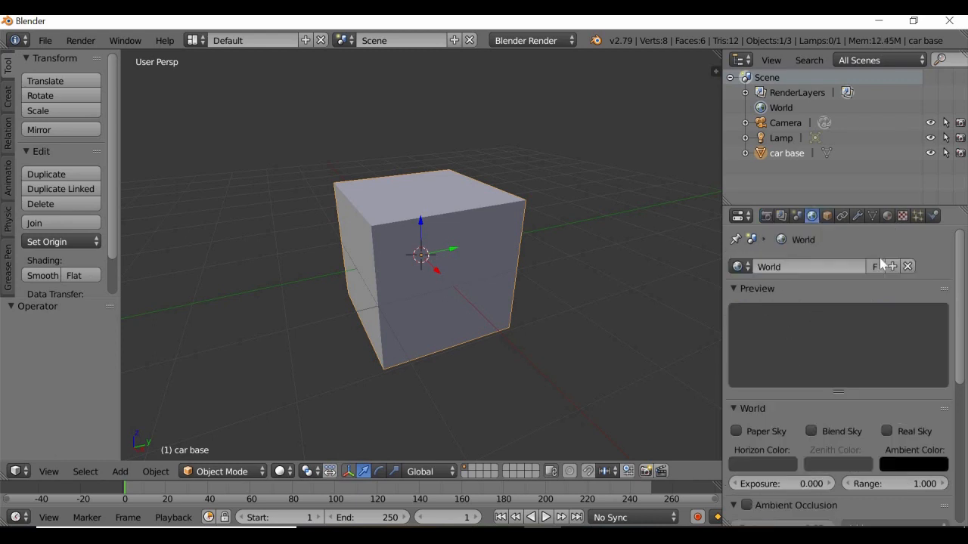
left_click(887, 217)
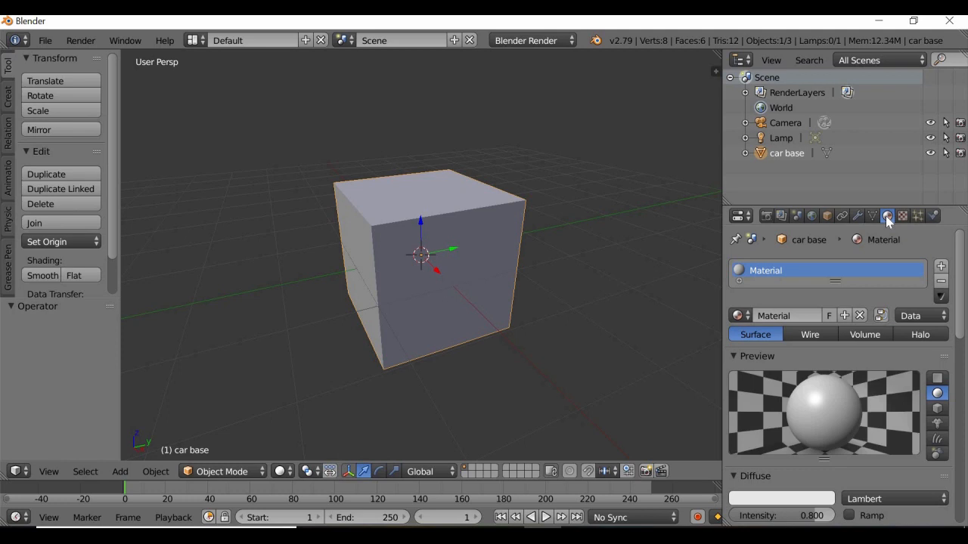
scroll(780, 437, "down", 2)
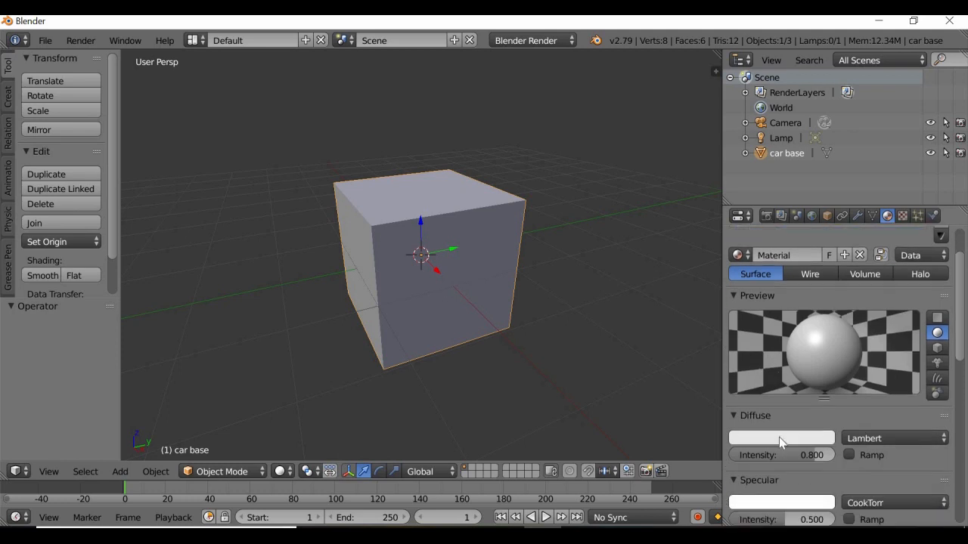
left_click(779, 437)
left_click(771, 243)
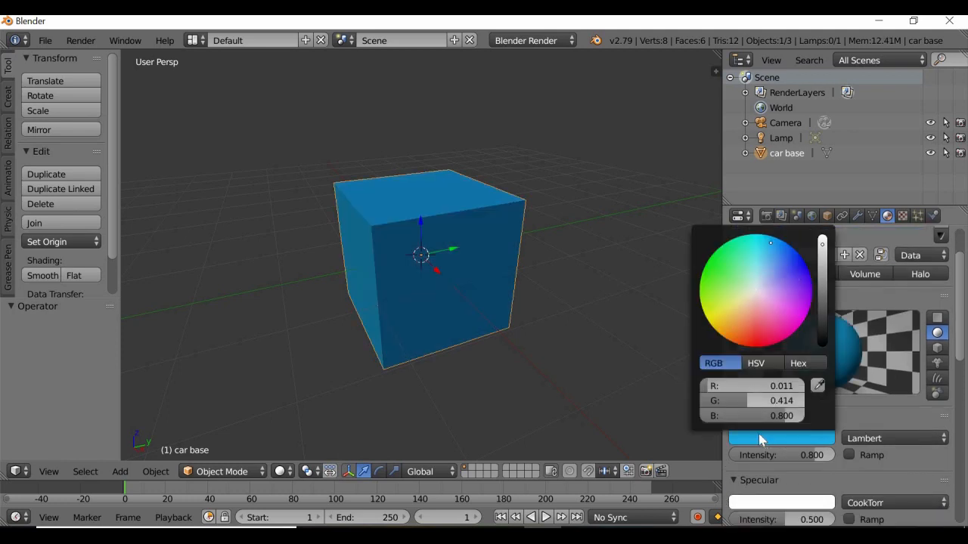
left_click(641, 386)
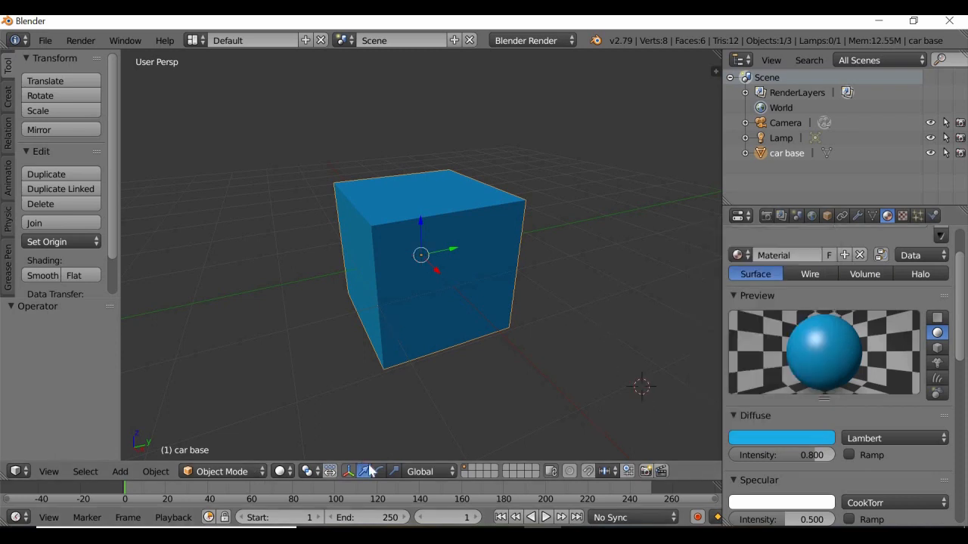
Scale the car base into a flat slab, about 2.41 in X, 4.28 in Y and 0.25 in Z.
left_click(393, 472)
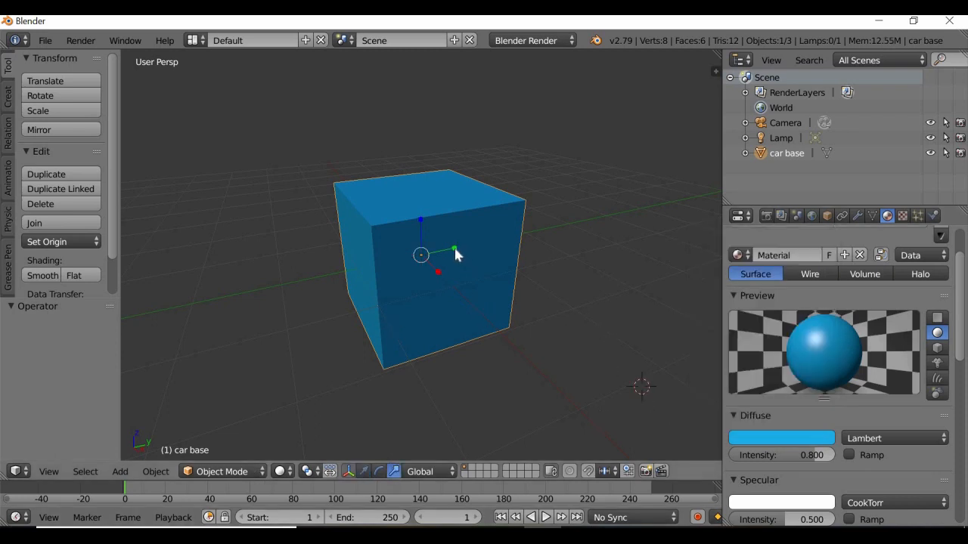
left_click_drag(454, 248, 512, 238)
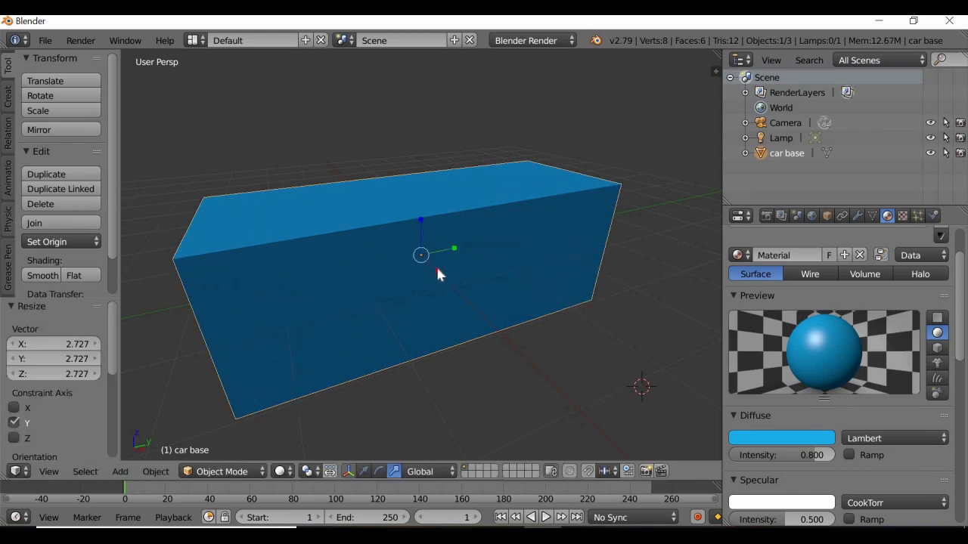
left_click_drag(438, 271, 452, 294)
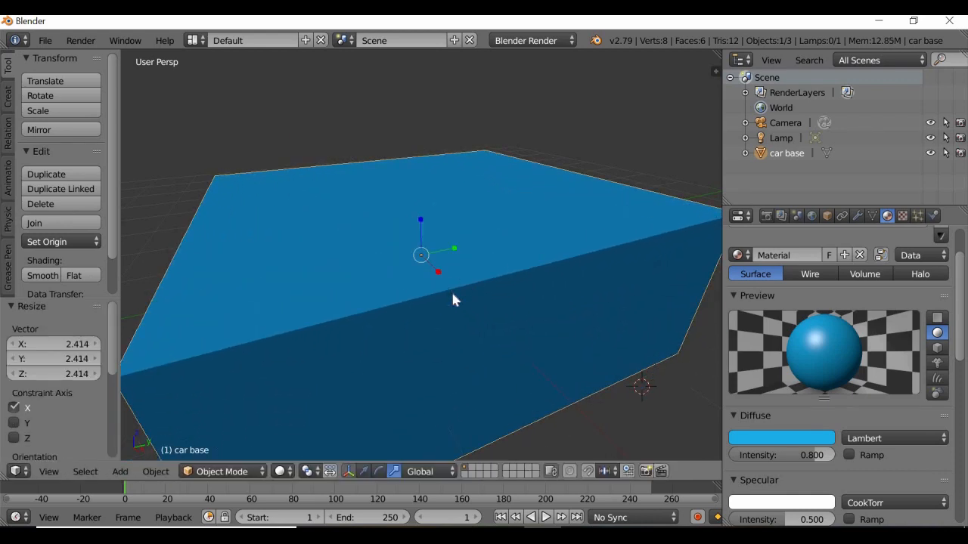
scroll(457, 288, "down", 4)
left_click_drag(475, 259, 473, 253)
left_click_drag(423, 223, 453, 298)
middle_click_drag(510, 302, 420, 345)
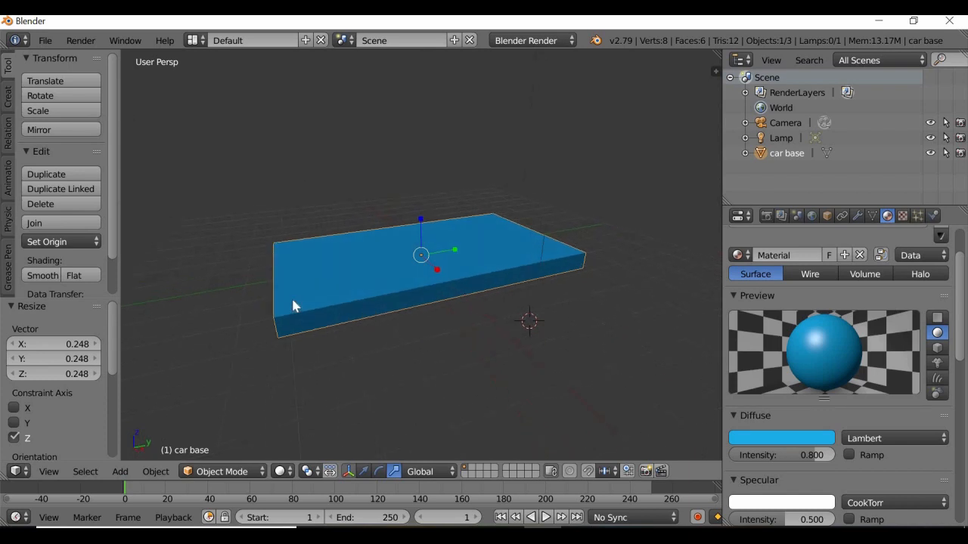
left_click(8, 96)
left_click(67, 111)
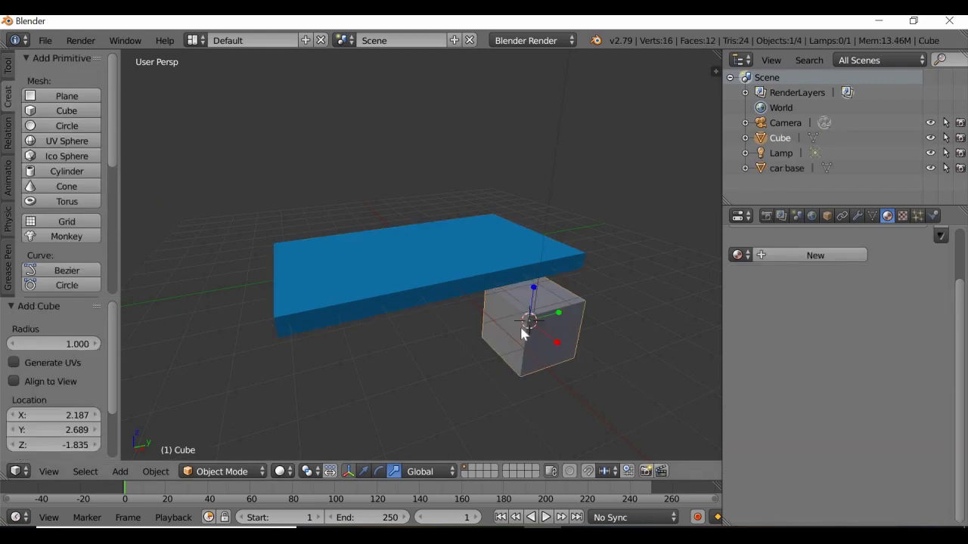
key("ctrl+z")
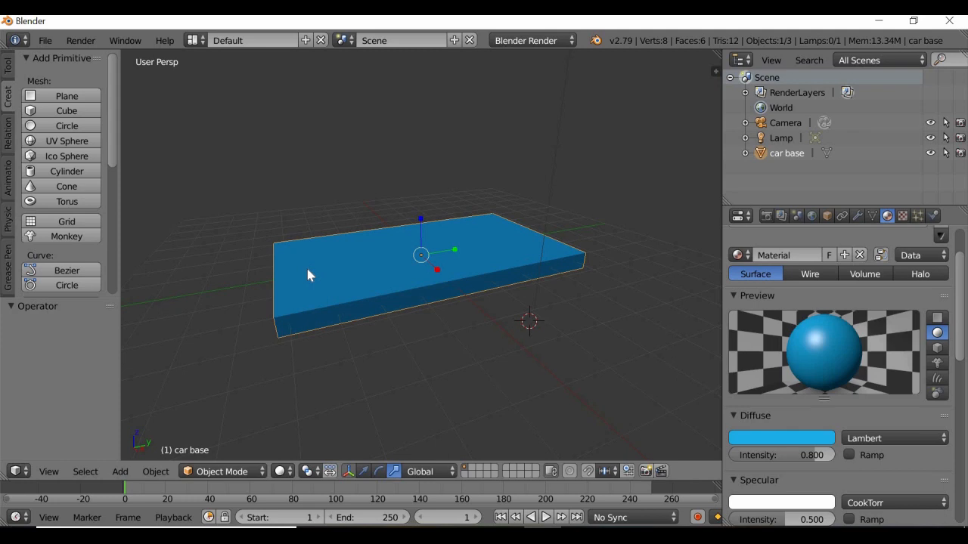
left_click(307, 275)
middle_click_drag(406, 287, 369, 316)
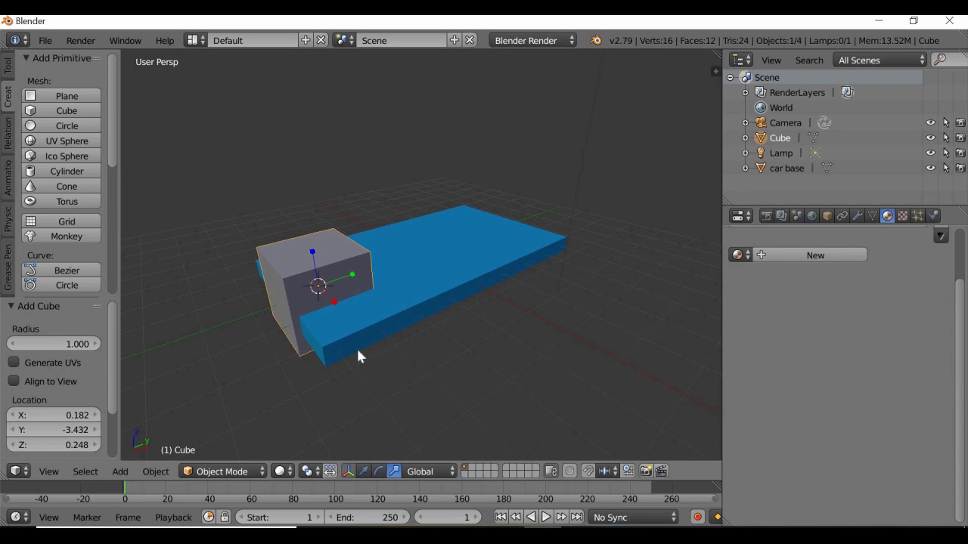
key("ctrl+z")
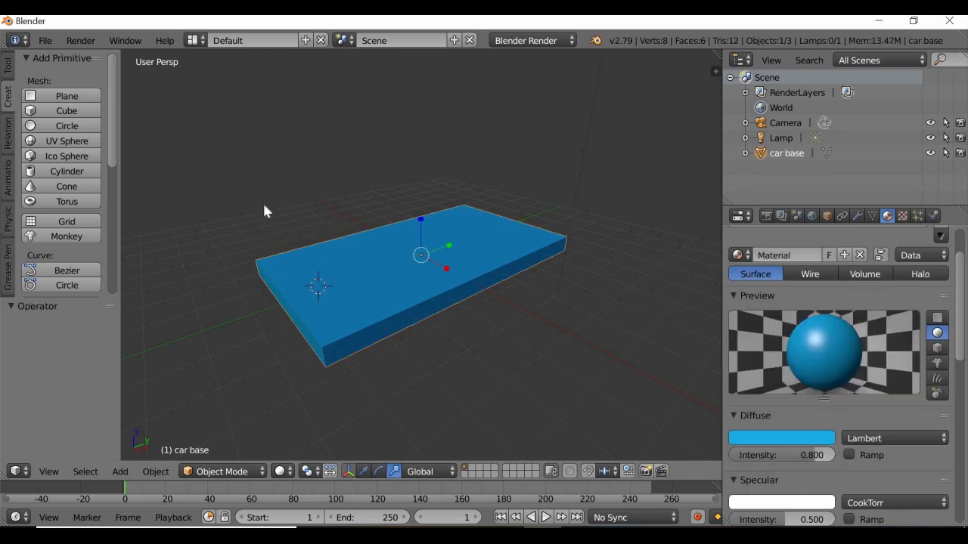
Duplicate the car base slab and raise the copy about 1.25 along Z.
left_click(8, 66)
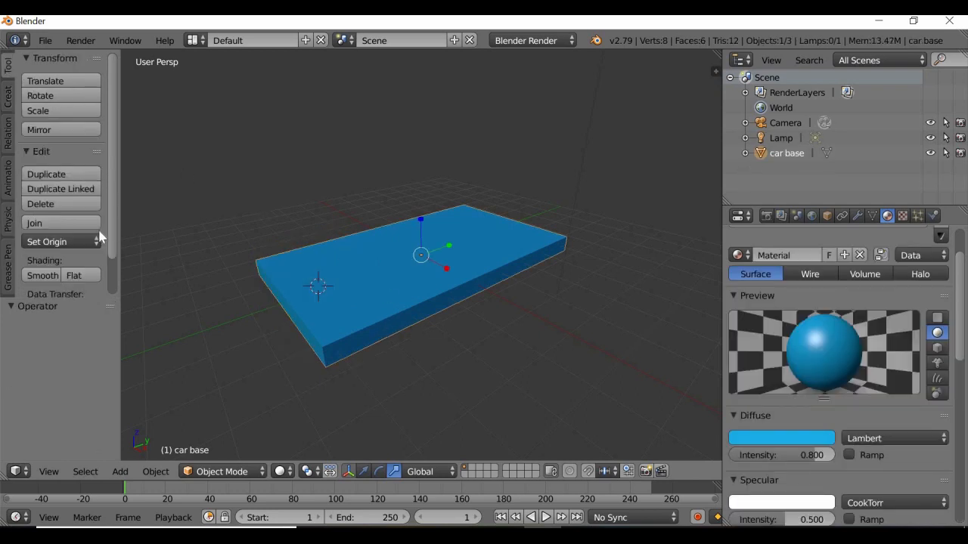
left_click(62, 175)
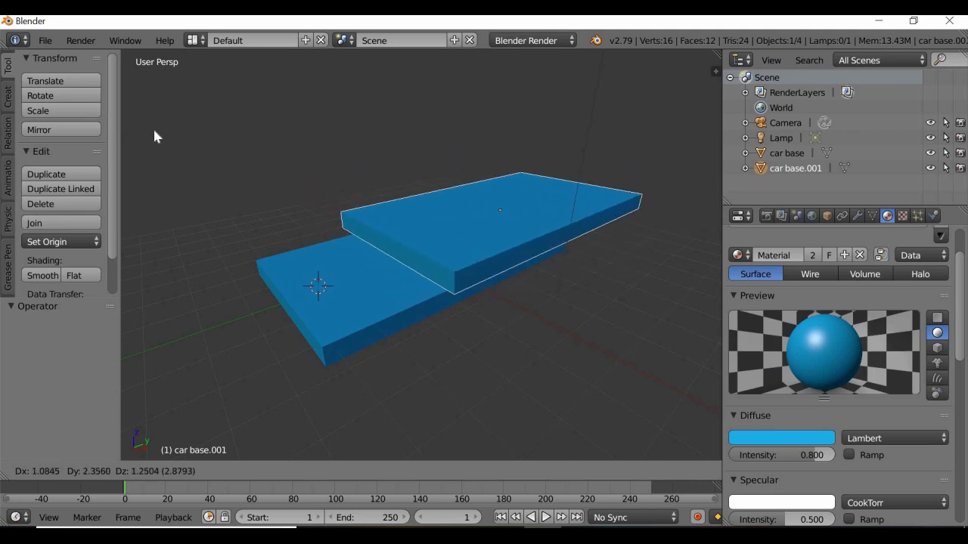
key("Escape")
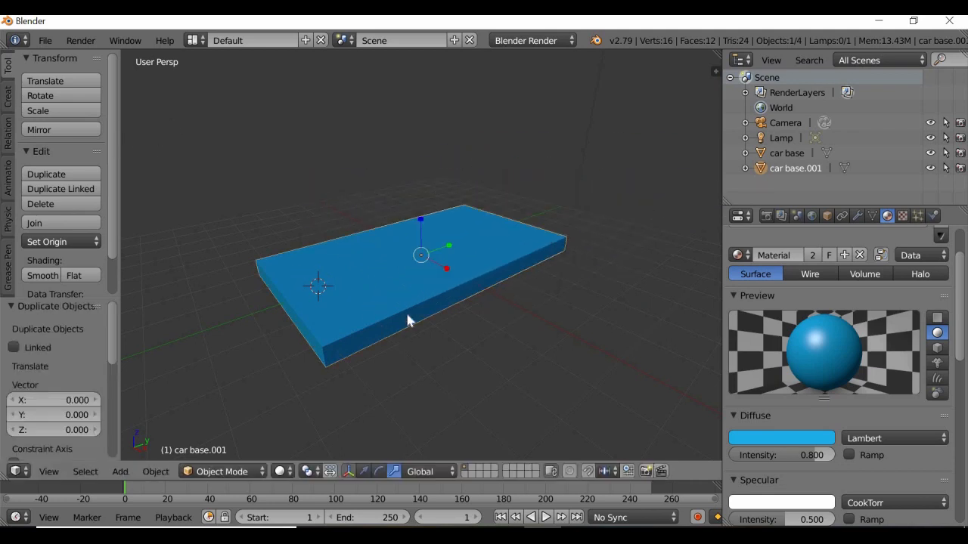
left_click(364, 471)
left_click_drag(421, 222, 422, 186)
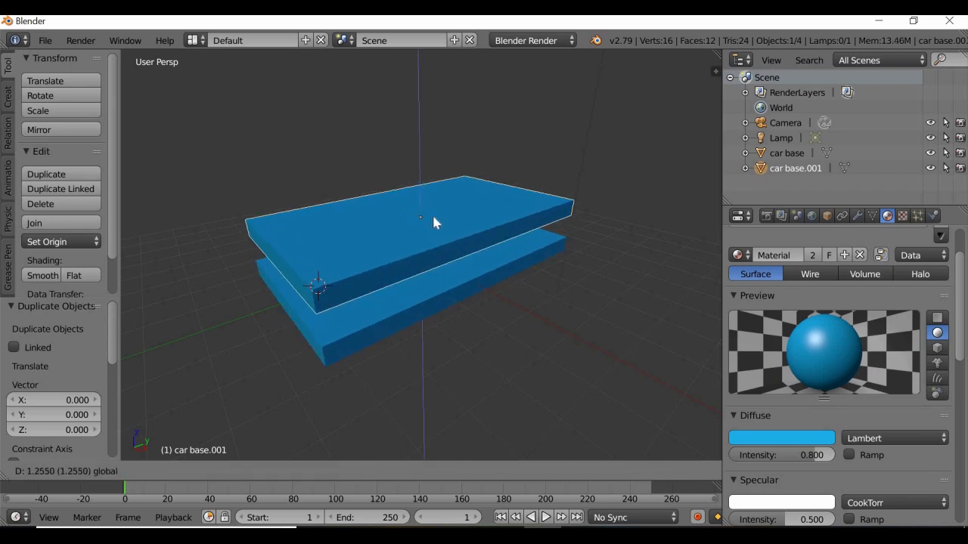
Scale the duplicated slab to about 2.08 in X, 1.27 in Y and 0.81 in Z, and move it to about Y -2.38, Z 0.94.
left_click(826, 216)
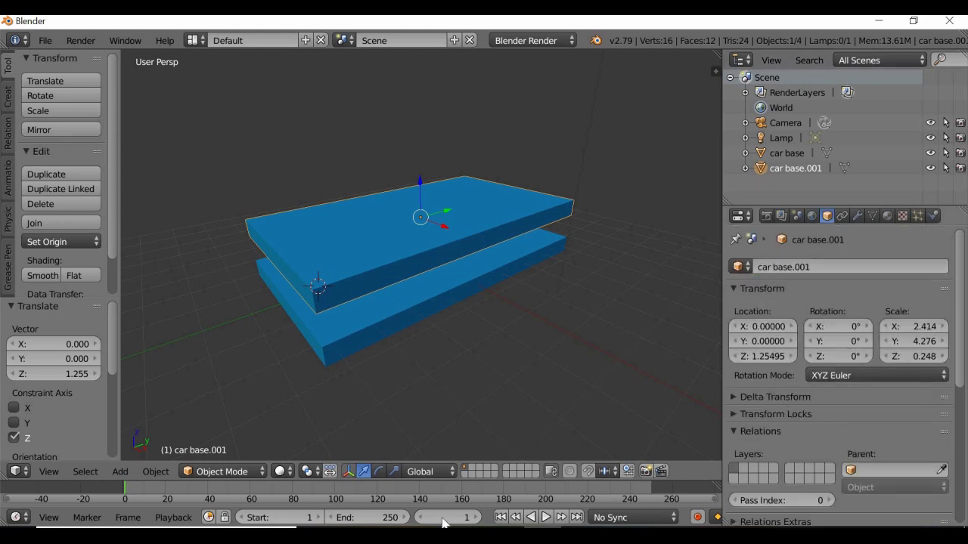
left_click(394, 471)
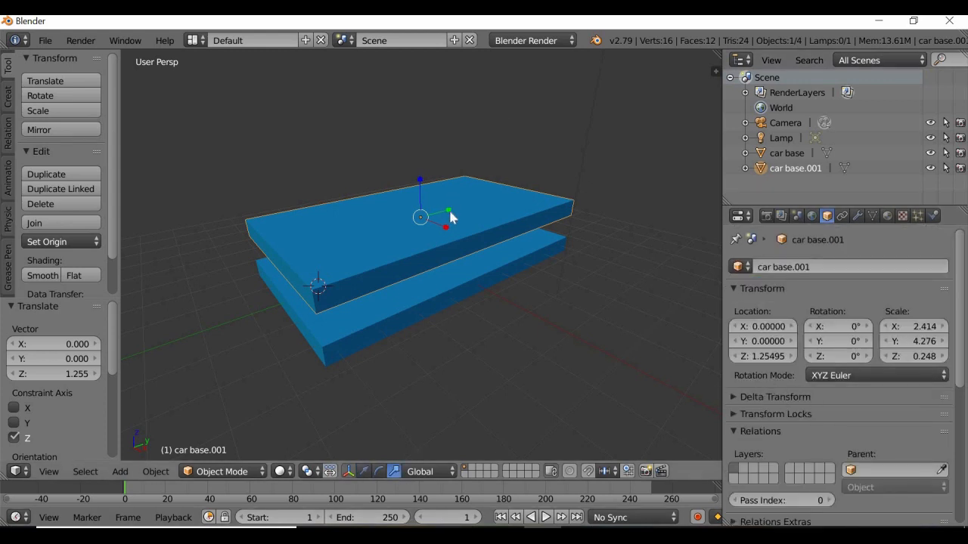
left_click_drag(450, 213, 437, 99)
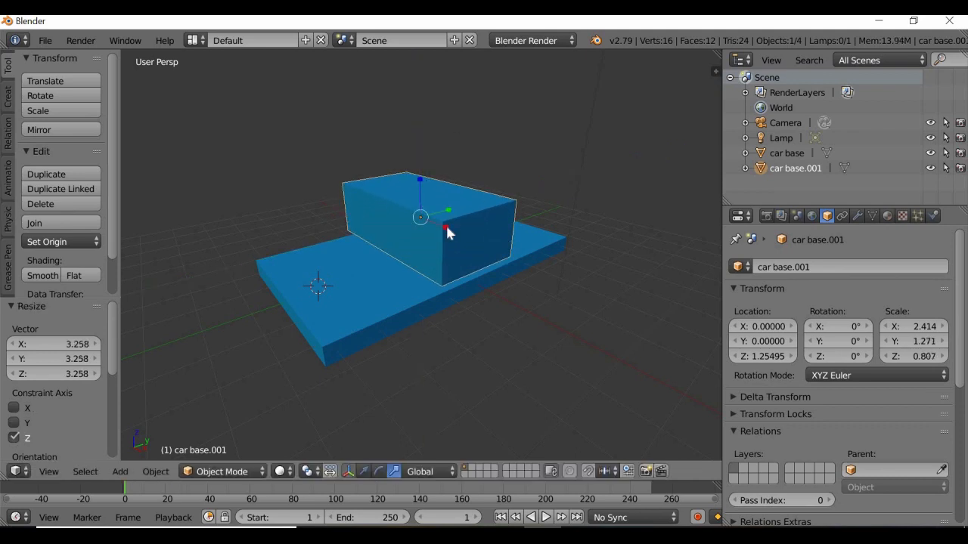
left_click_drag(445, 226, 443, 226)
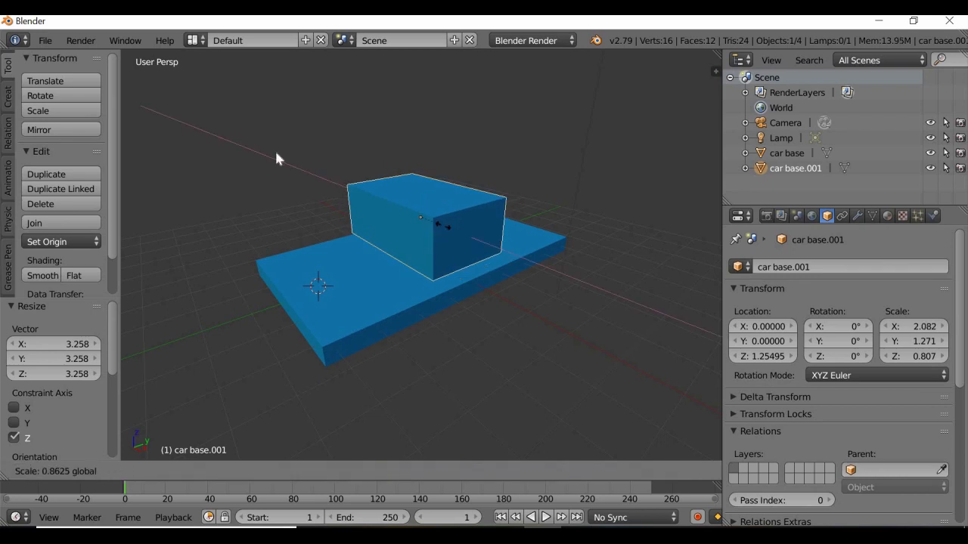
left_click_drag(276, 158, 276, 158)
left_click(368, 472)
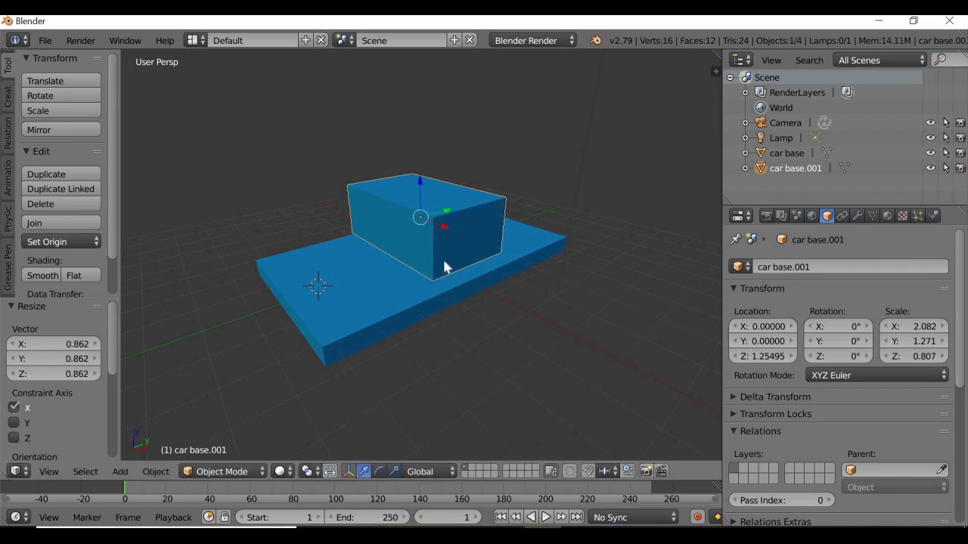
left_click_drag(450, 211, 359, 307)
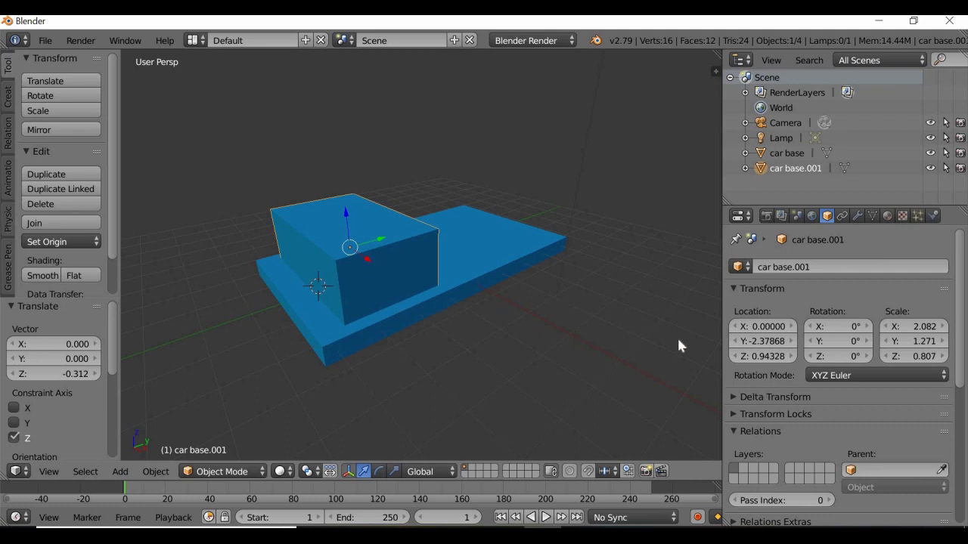
Rename the scaled block on top of the car base to "car hood".
double_click(795, 167)
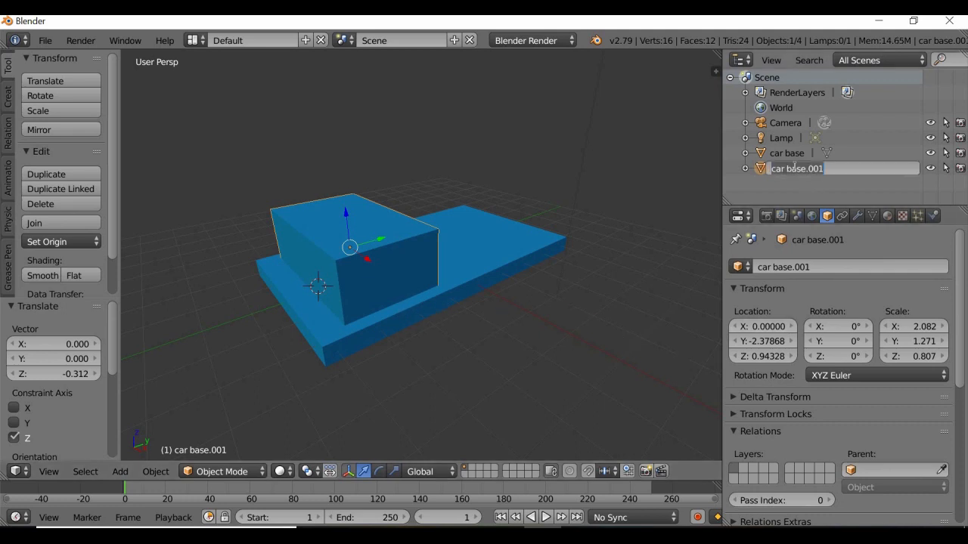
type("car")
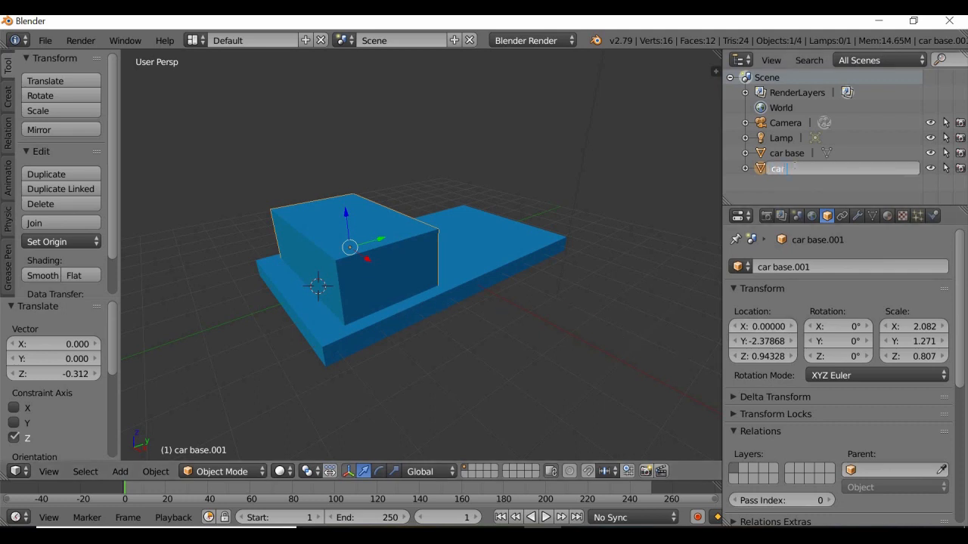
type(" hood")
key("Return")
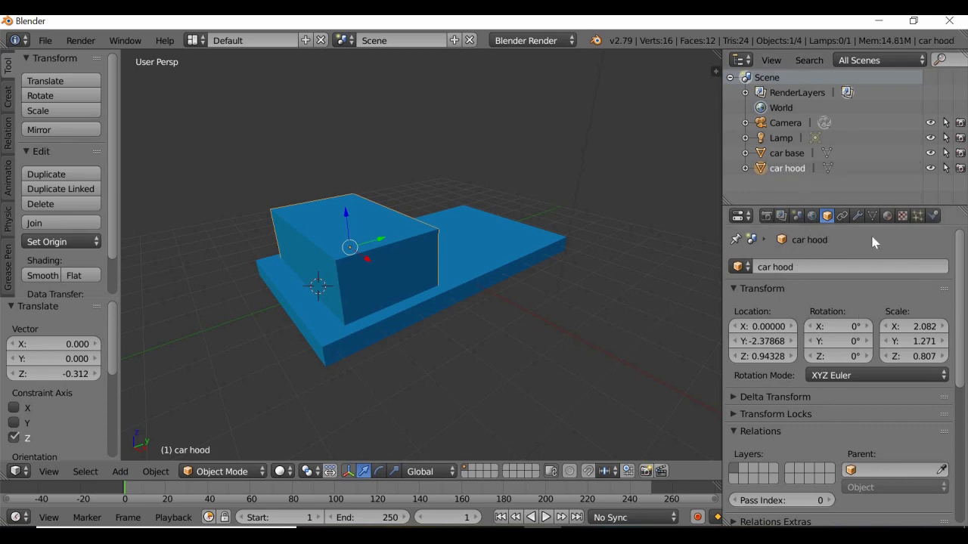
Give the car hood its own single-user copy of the material it shares with the car base.
key("ctrl+Tab")
key("ctrl+Tab")
key("ctrl+Tab")
key("ctrl+Tab")
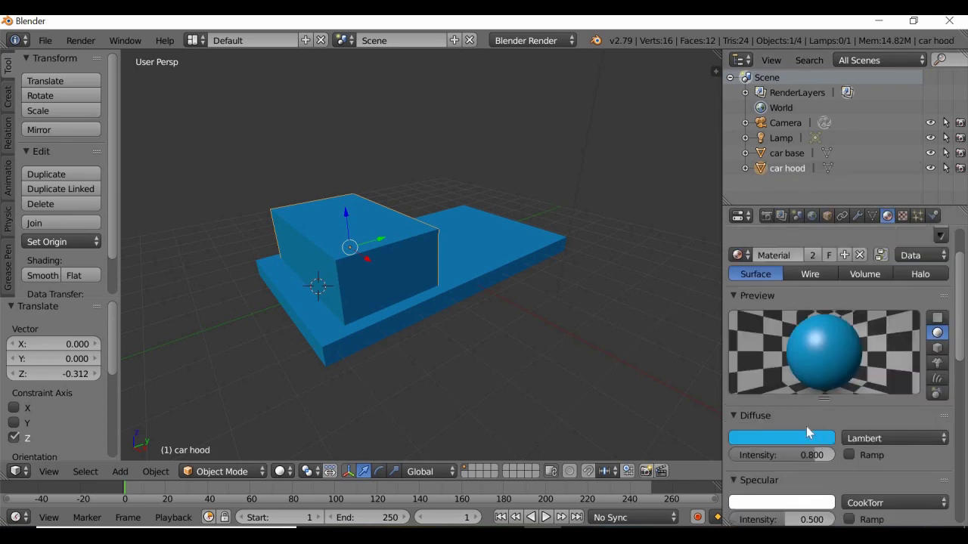
scroll(806, 426, "down", 3)
scroll(807, 427, "up", 3)
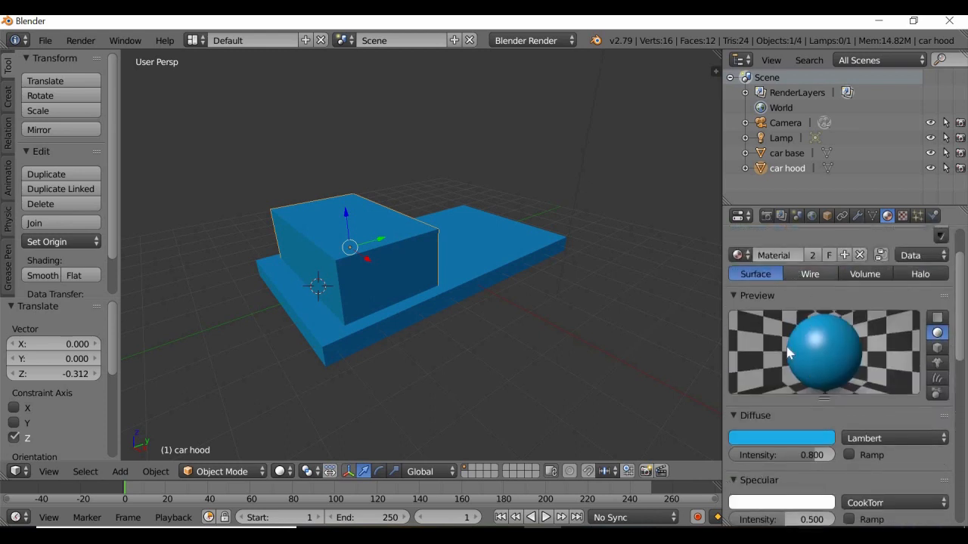
scroll(787, 356, "down", 2)
scroll(786, 356, "up", 2)
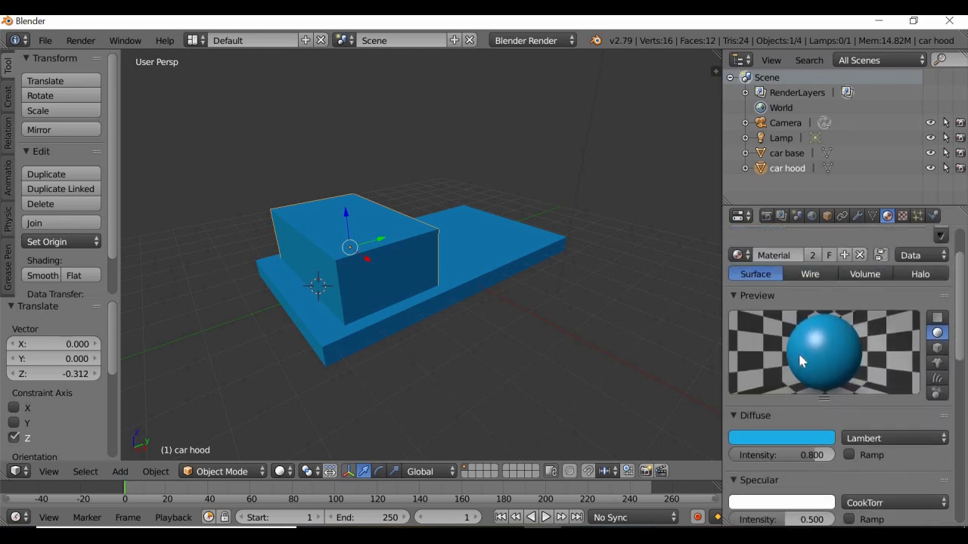
scroll(797, 351, "up", 2)
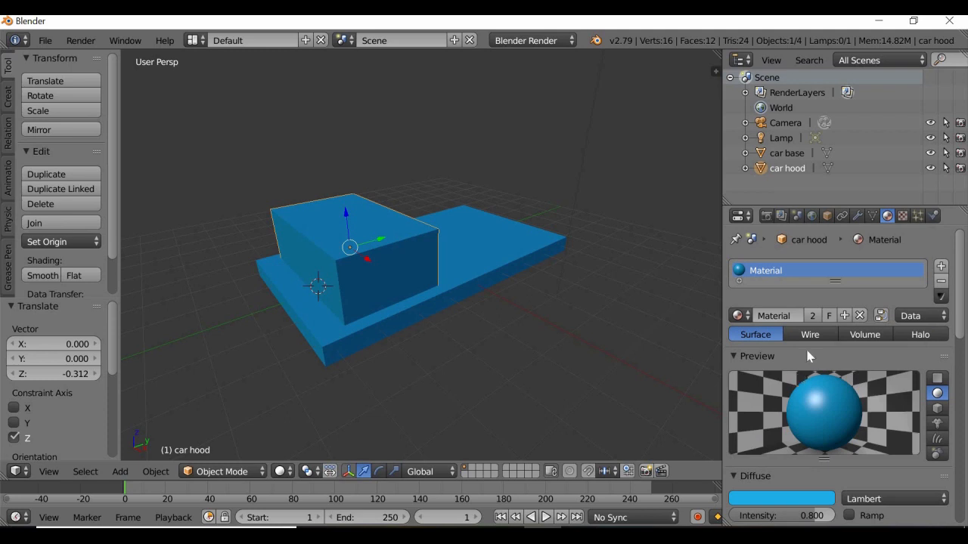
left_click_drag(837, 283, 830, 340)
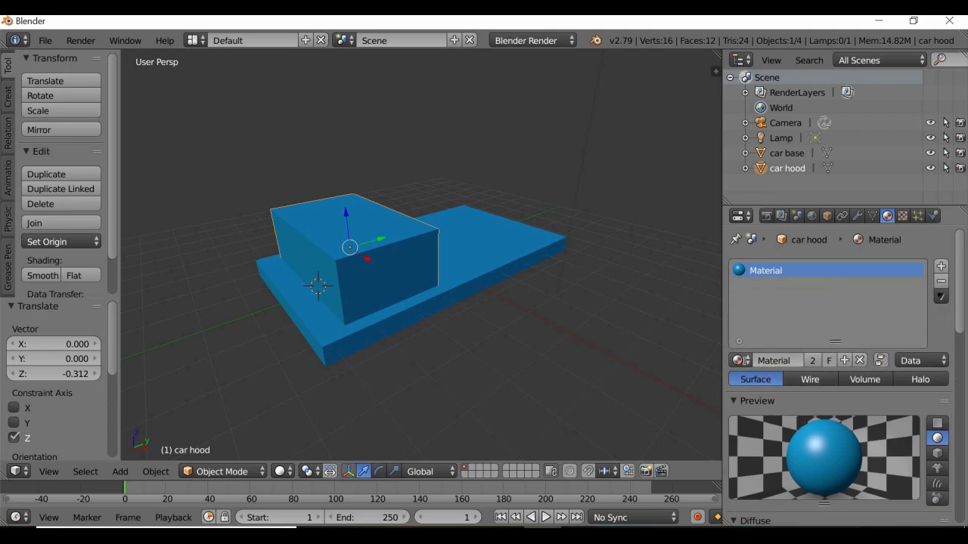
left_click(738, 361)
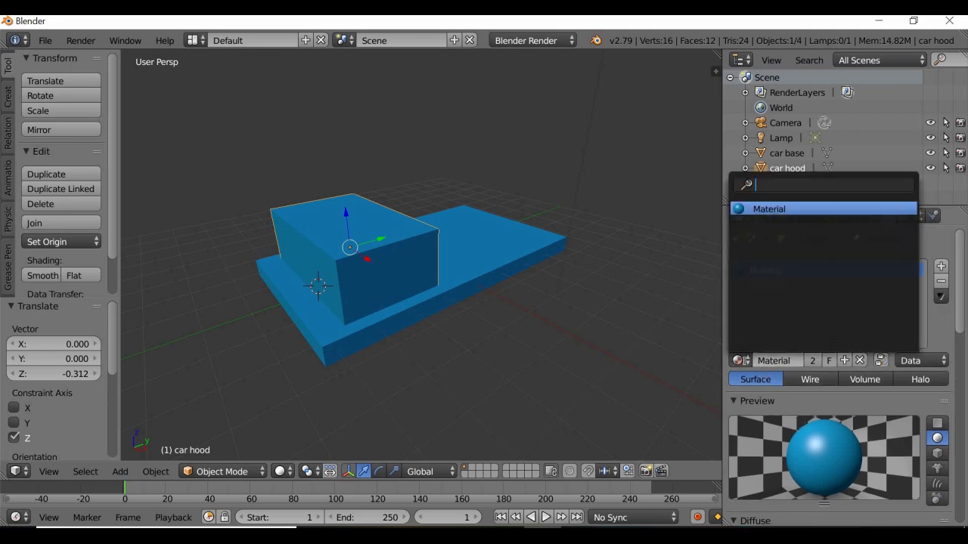
left_click(845, 361)
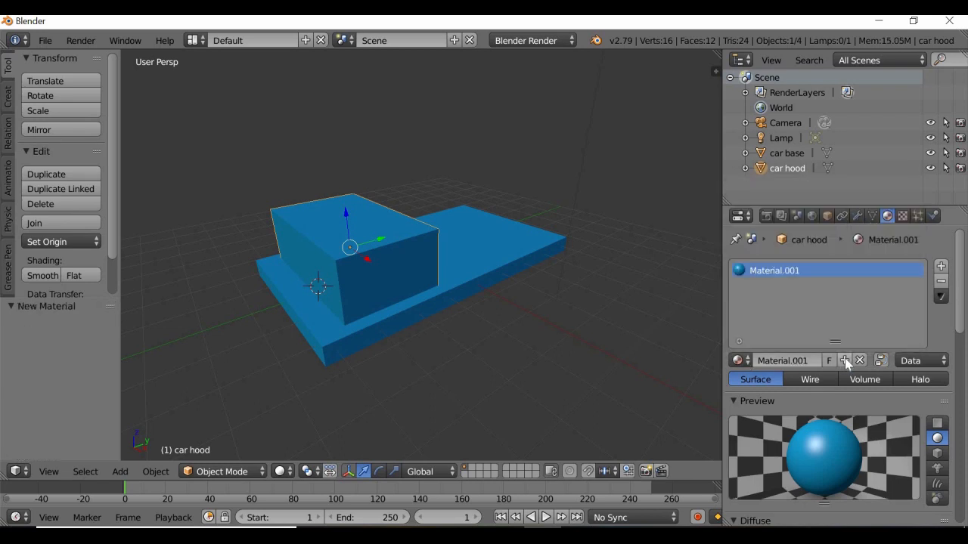
left_click(738, 360)
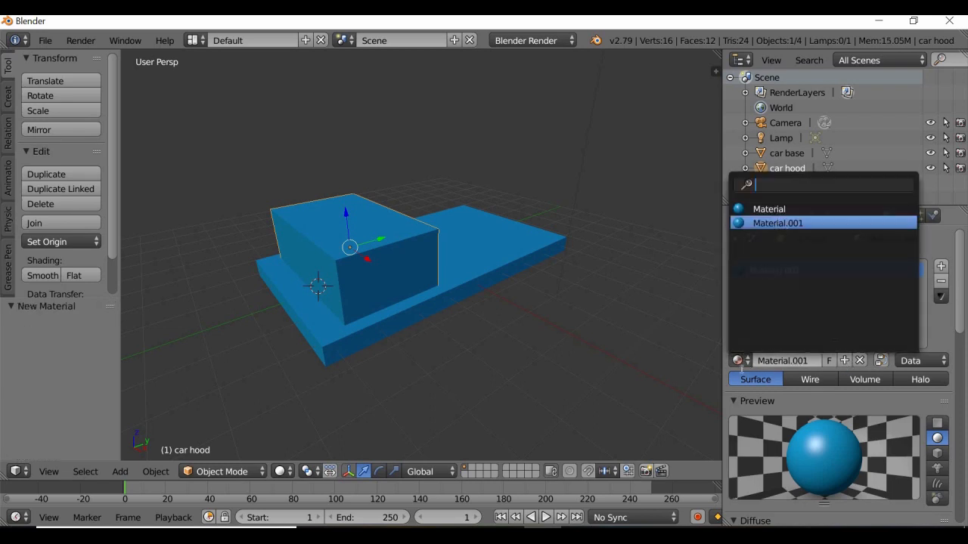
Set the diffuse color of the car hood's Material.001 to green, RGB 0.034, 0.800, 0.198.
scroll(777, 447, "down", 4)
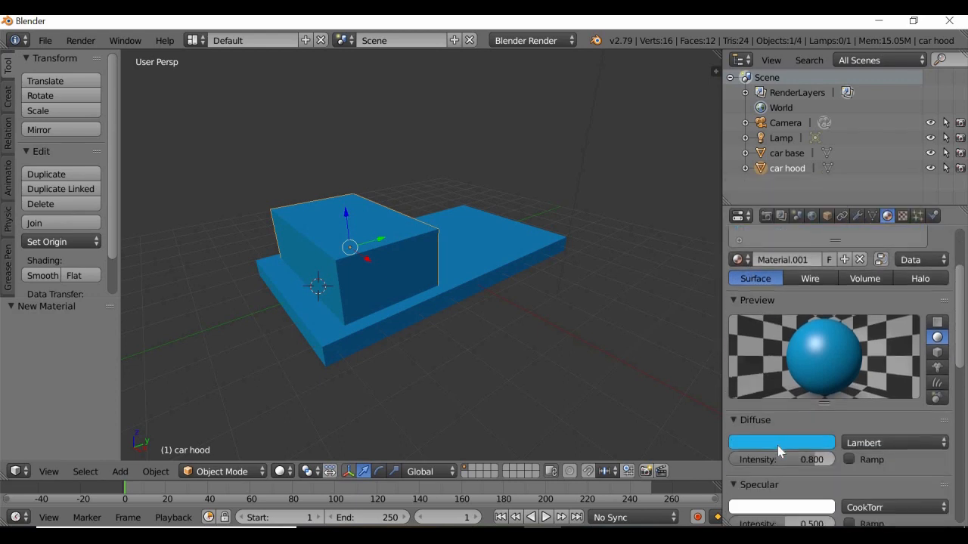
left_click(779, 444)
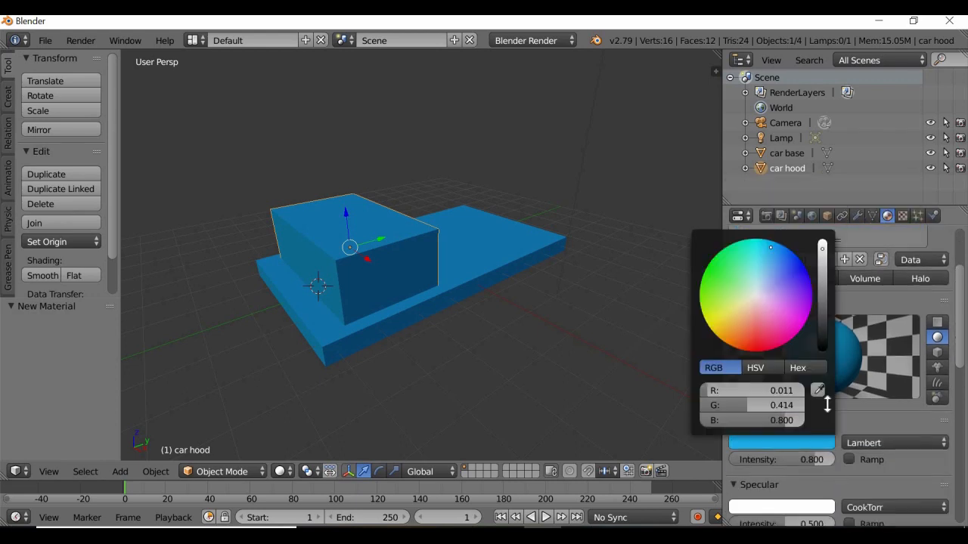
left_click(775, 440)
left_click(730, 262)
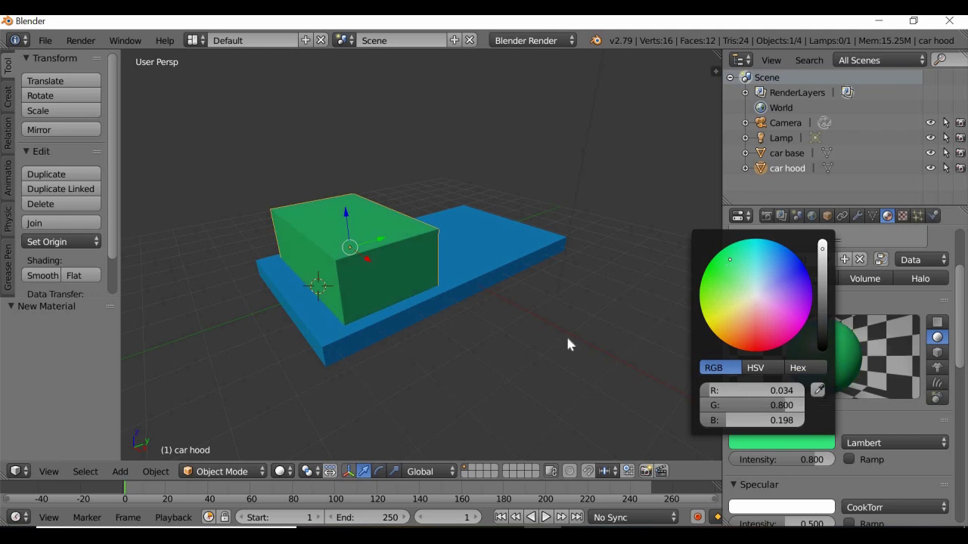
left_click(567, 338)
scroll(447, 333, "down", 2)
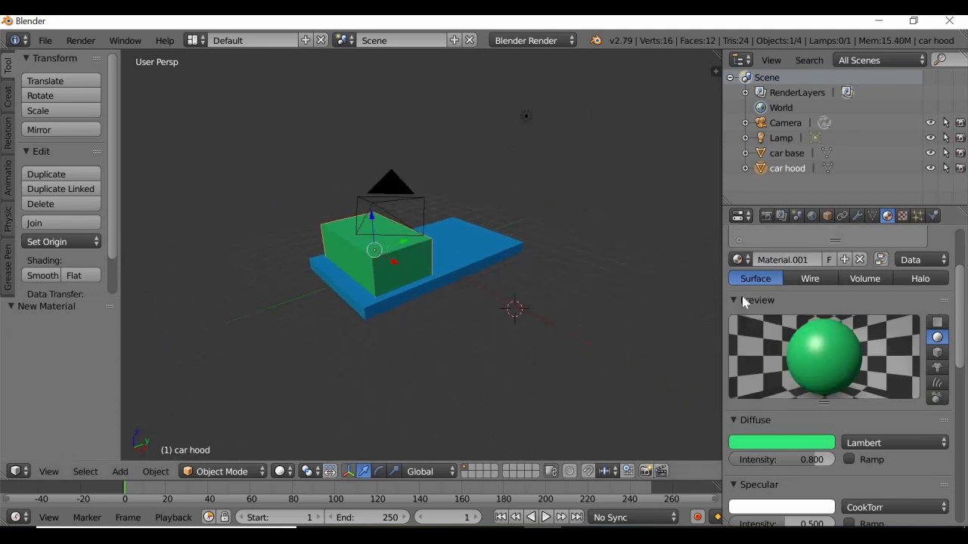
Switch the car hood to the blue Material and back to the green Material.001.
scroll(680, 314, "up", 1)
left_click_drag(832, 241, 825, 334)
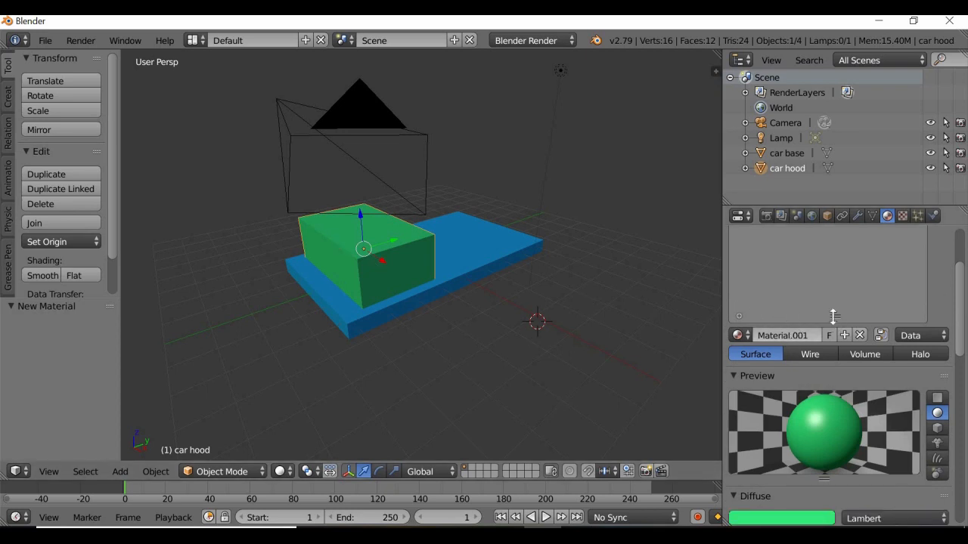
scroll(815, 276, "down", 2)
left_click_drag(962, 305, 965, 250)
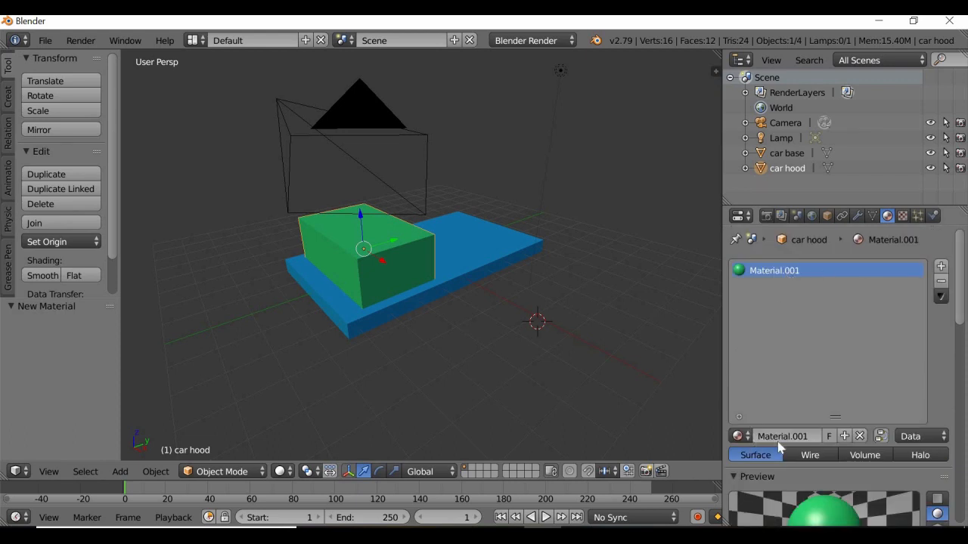
left_click(738, 436)
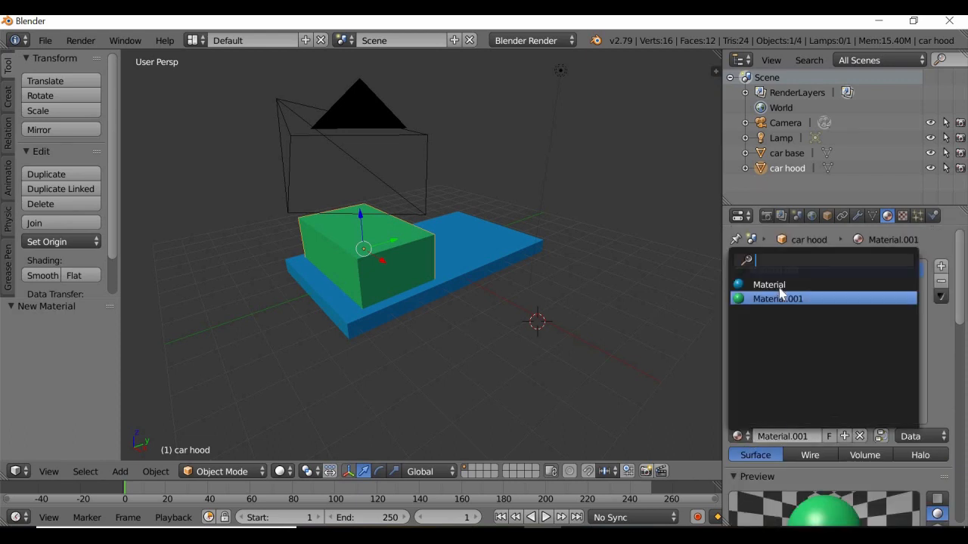
left_click(764, 285)
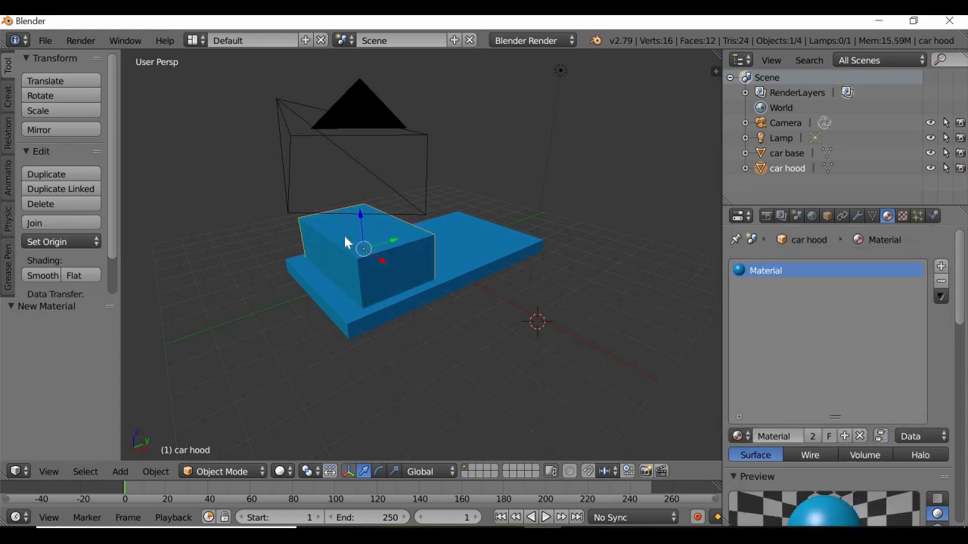
left_click(738, 436)
left_click(772, 299)
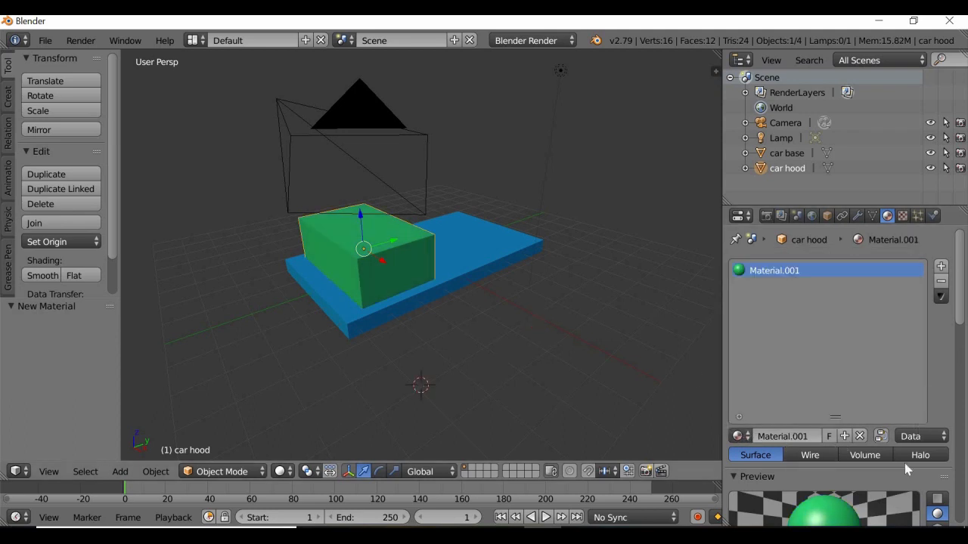
left_click_drag(835, 417, 826, 328)
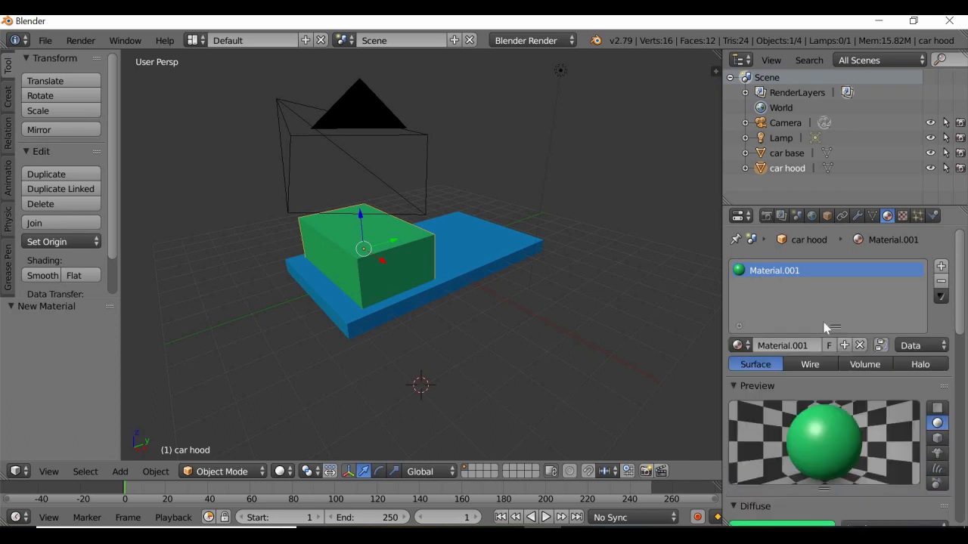
Move the car hood about -0.22 along Y, toward the near end of the base.
scroll(358, 307, "up", 4)
middle_click_drag(358, 307, 359, 229)
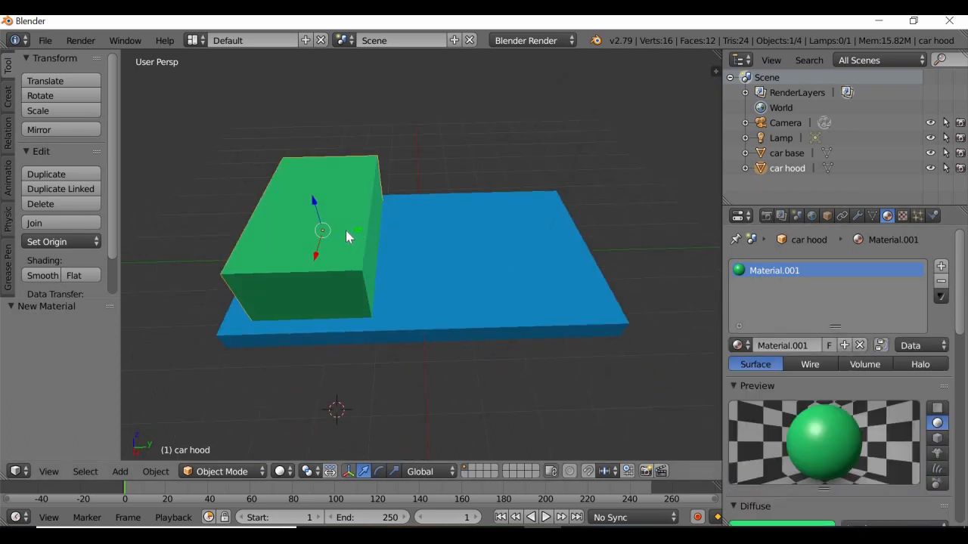
left_click_drag(346, 231, 420, 334)
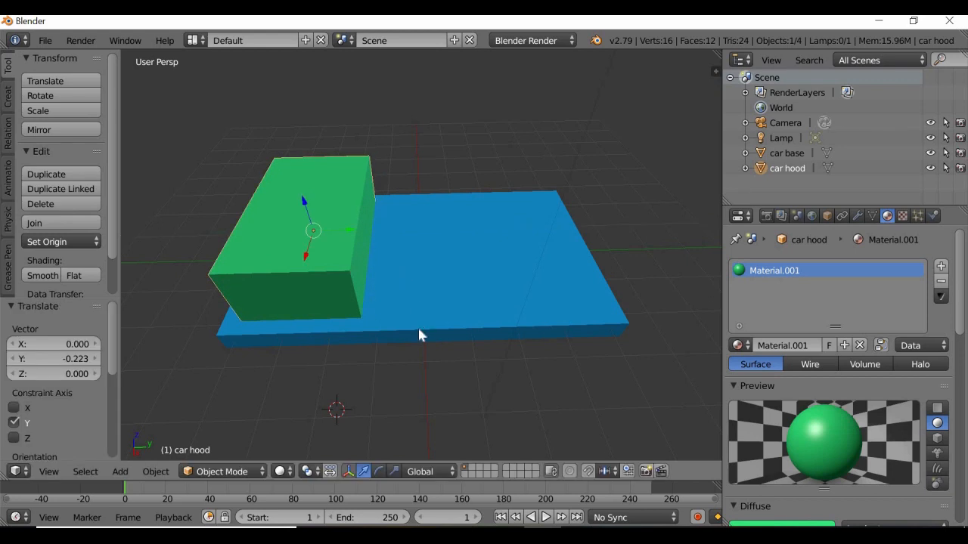
Duplicate the car hood and move the copy about 4.64 along Y to the other end of the base.
left_click(53, 175)
right_click(325, 198)
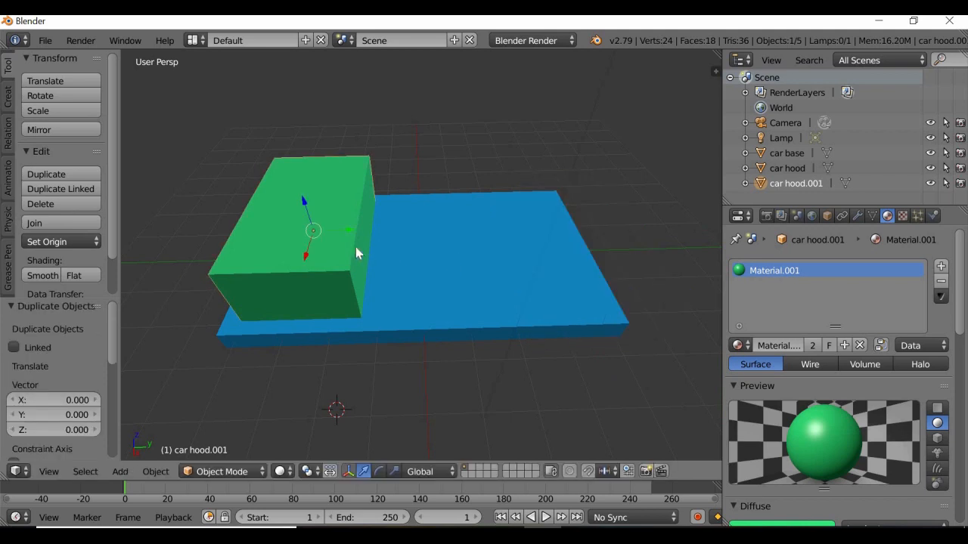
key("g")
key("y")
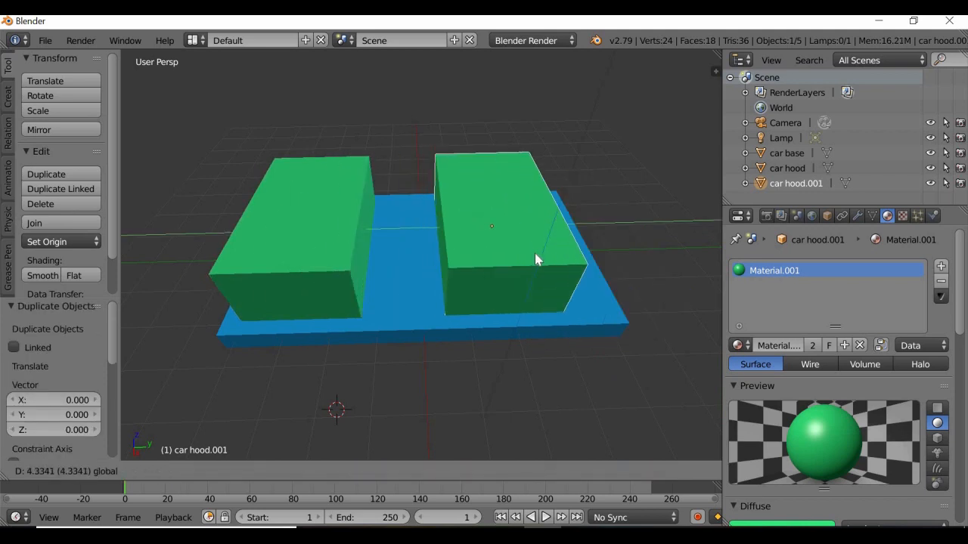
left_click(530, 254)
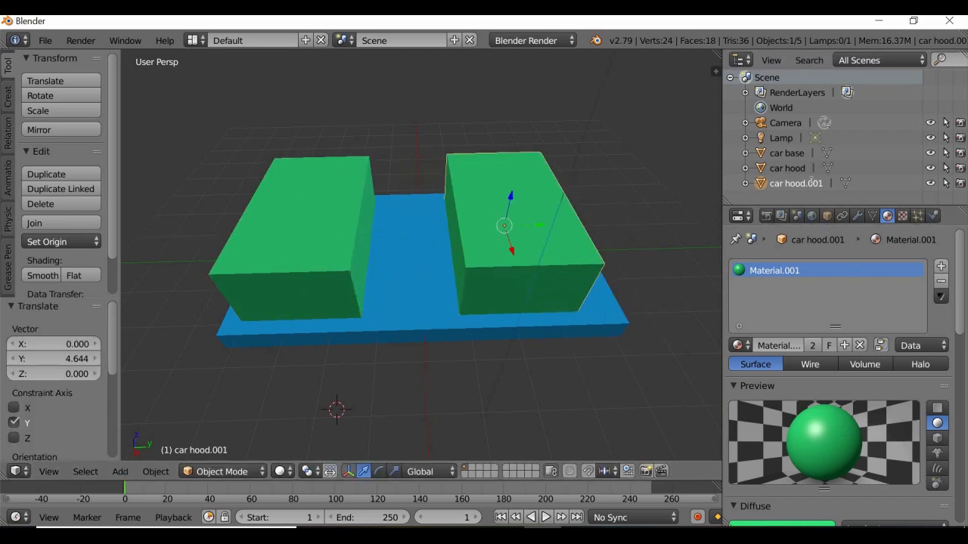
Rename the duplicated hood block to "car seat".
double_click(827, 183)
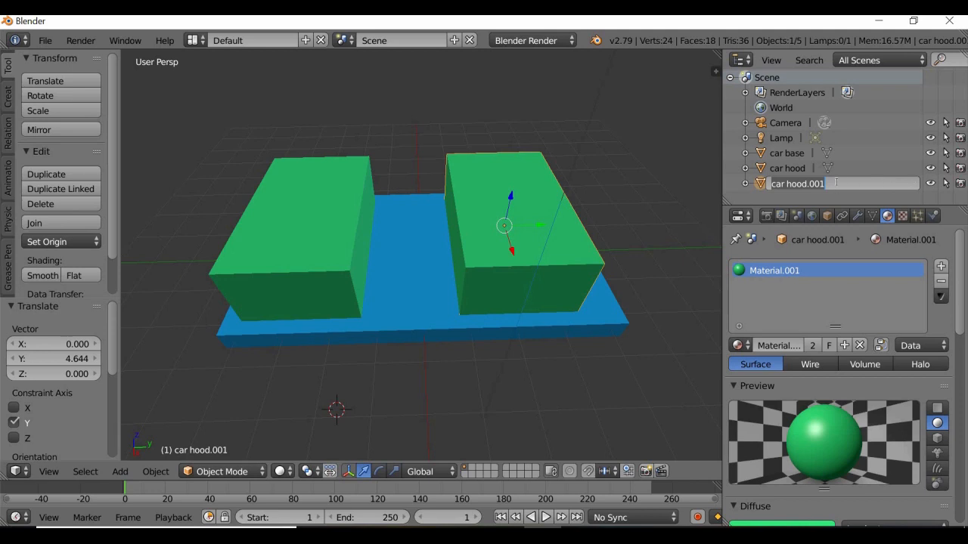
left_click_drag(799, 180, 838, 178)
left_click(839, 180)
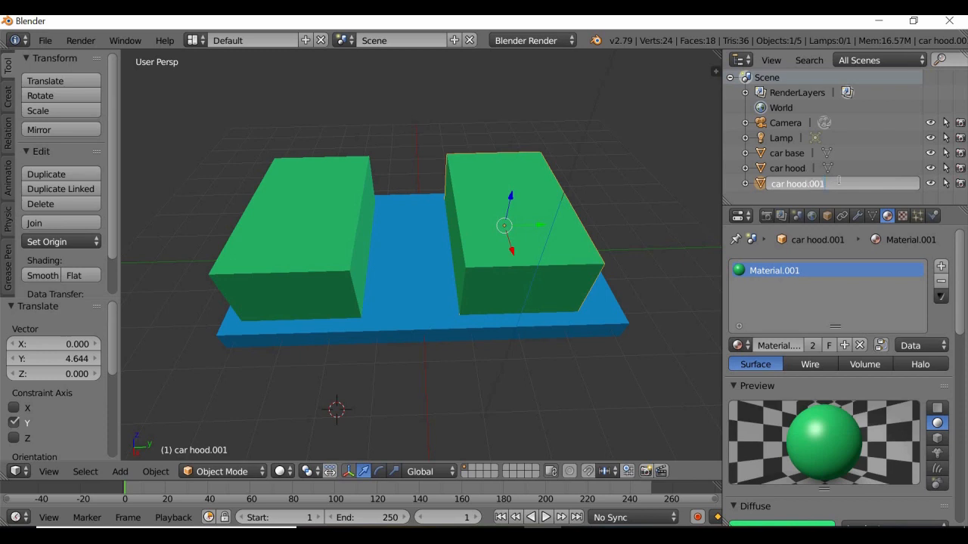
key("BackSpace")
key("BackSpace")
key("BackSpace")
key("BackSpace")
key("BackSpace")
key("BackSpace")
key("BackSpace")
type("seat")
key("Return")
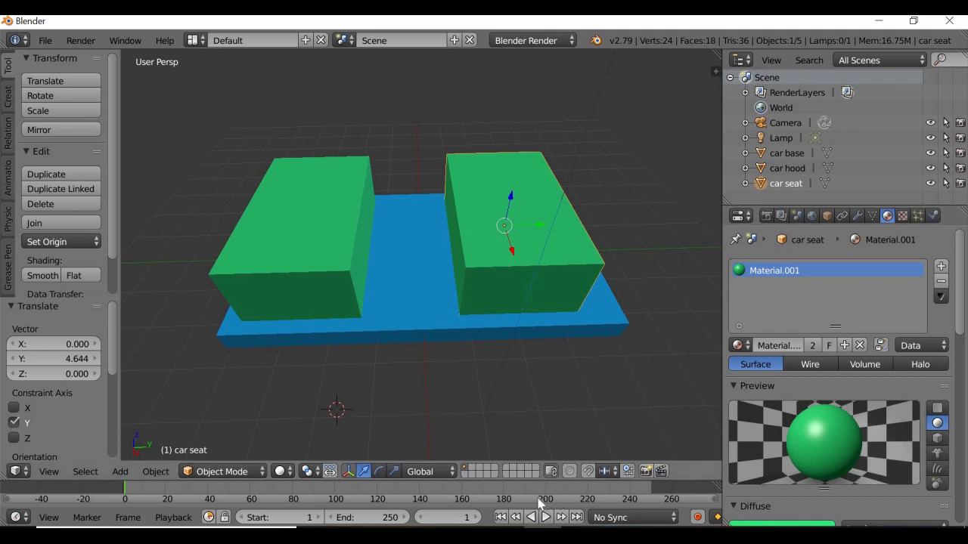
Reduce the car seat's scale to about 1.261 in Y and 0.537 in Z.
left_click(827, 217)
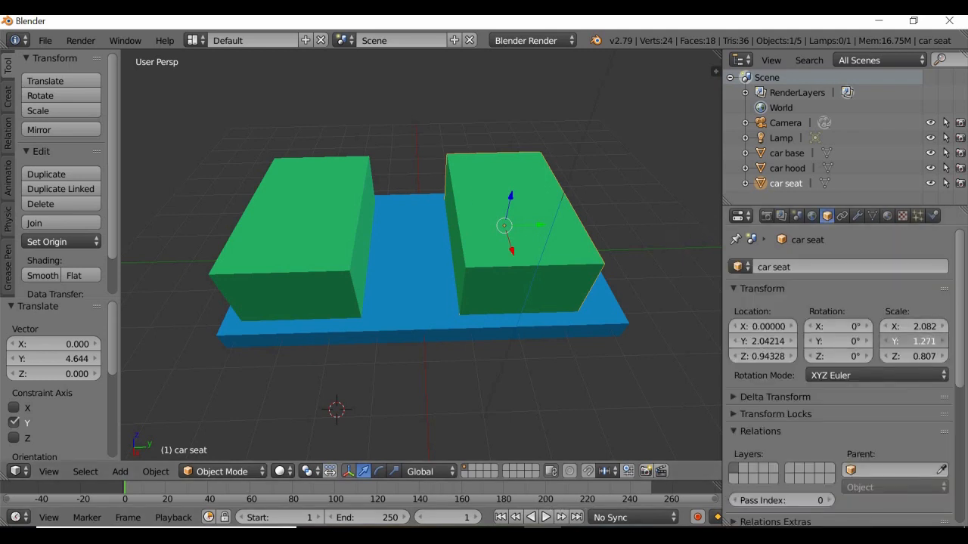
left_click_drag(913, 341, 938, 328)
key("ctrl+z")
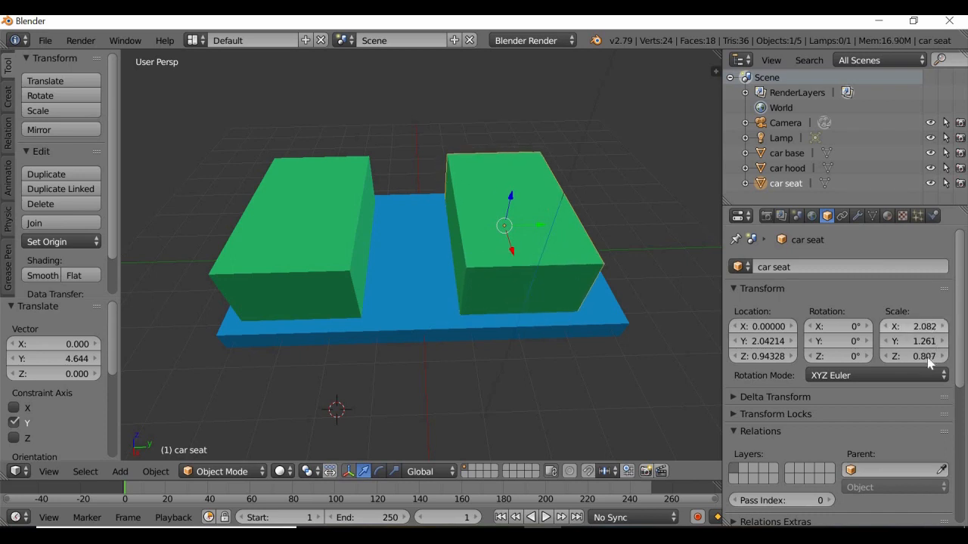
left_click_drag(930, 363, 394, 391)
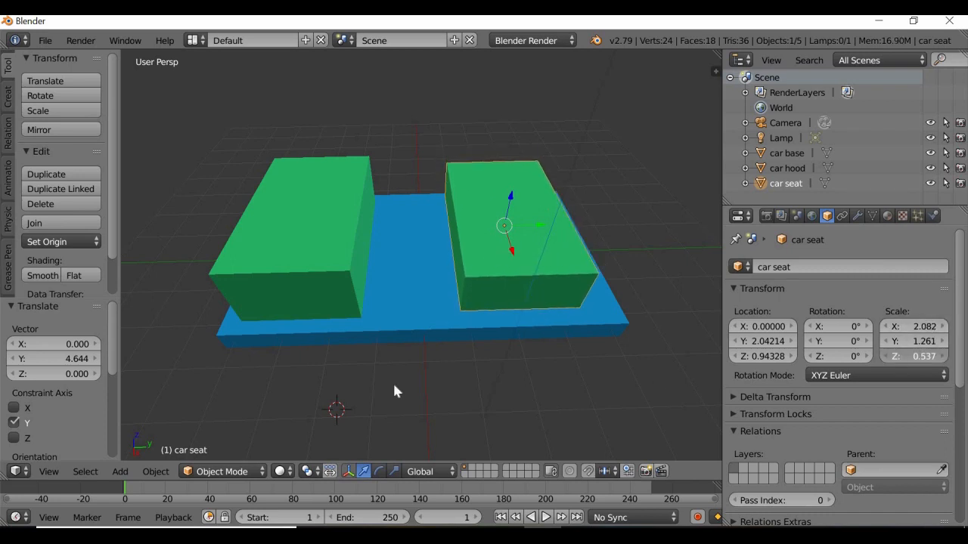
Lower the car seat about 0.24 along Z, to about Z 0.708, toward the car base.
middle_click_drag(393, 388, 419, 364)
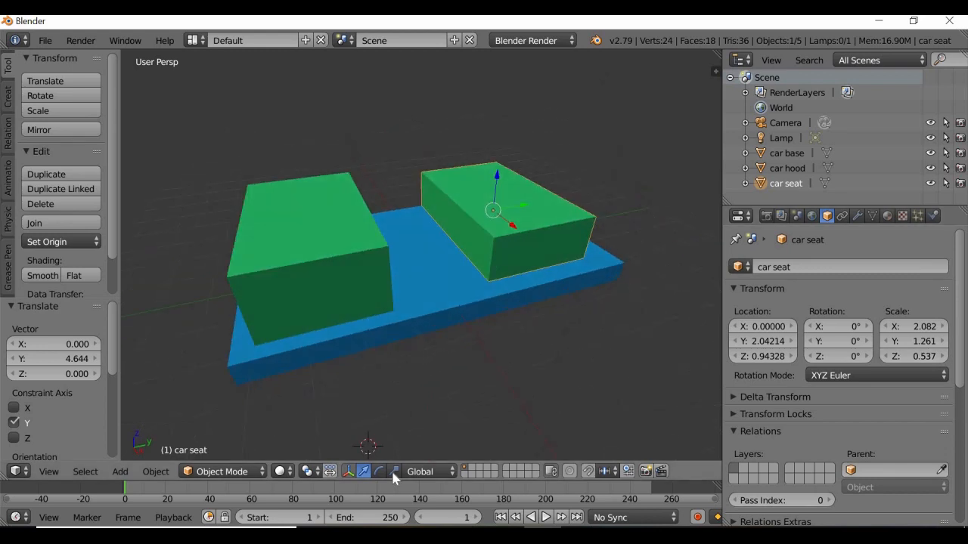
left_click(394, 472)
left_click_drag(500, 179, 540, 204)
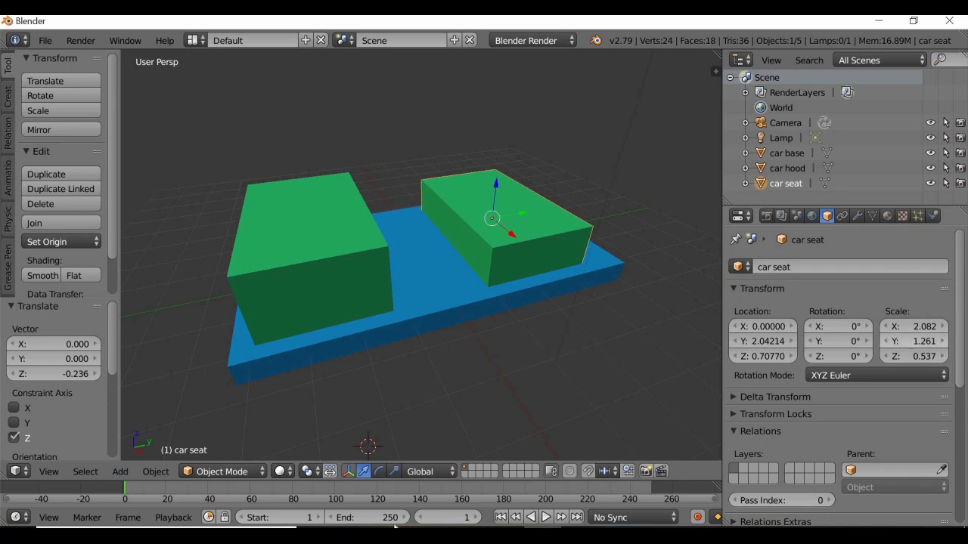
Reduce the car seat's scale along Y to about 1.050.
left_click(394, 471)
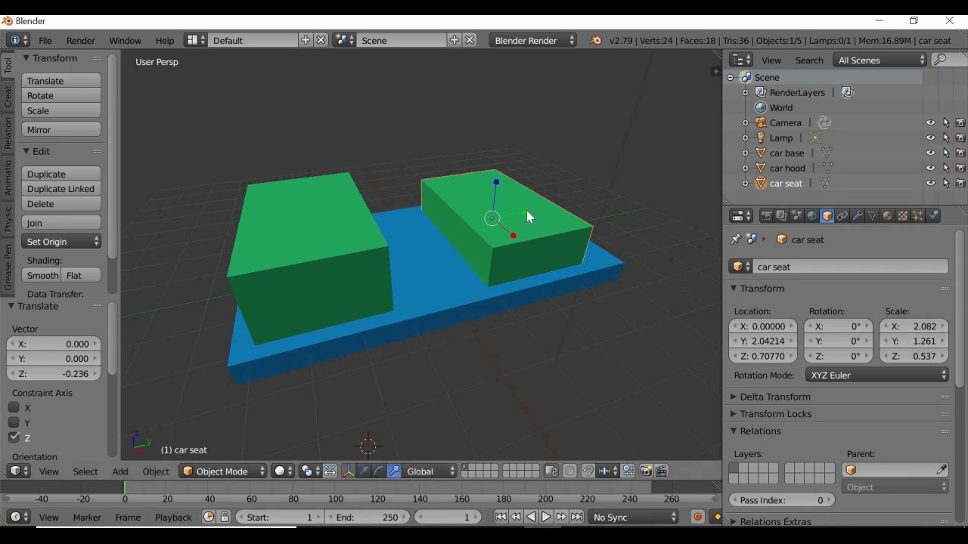
left_click_drag(521, 215, 519, 217)
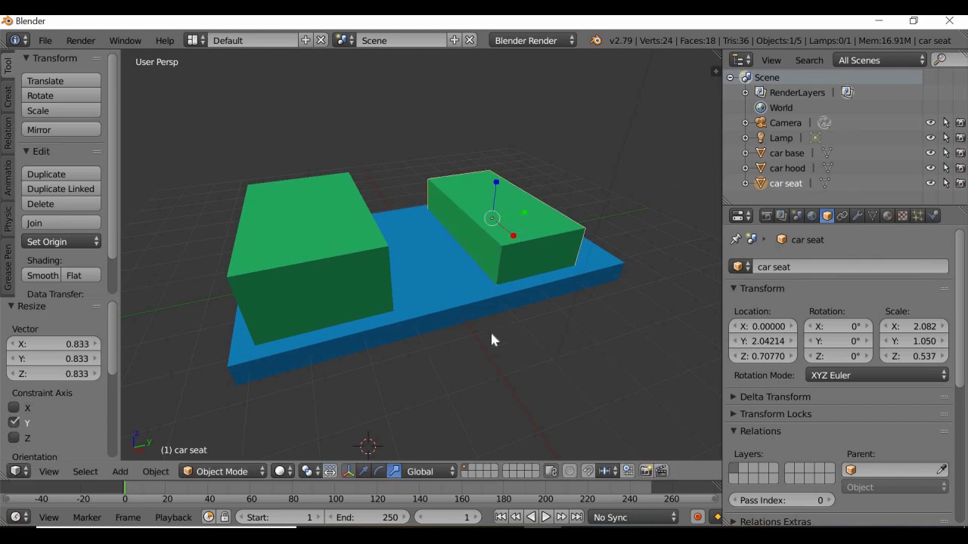
middle_click_drag(408, 331, 459, 327)
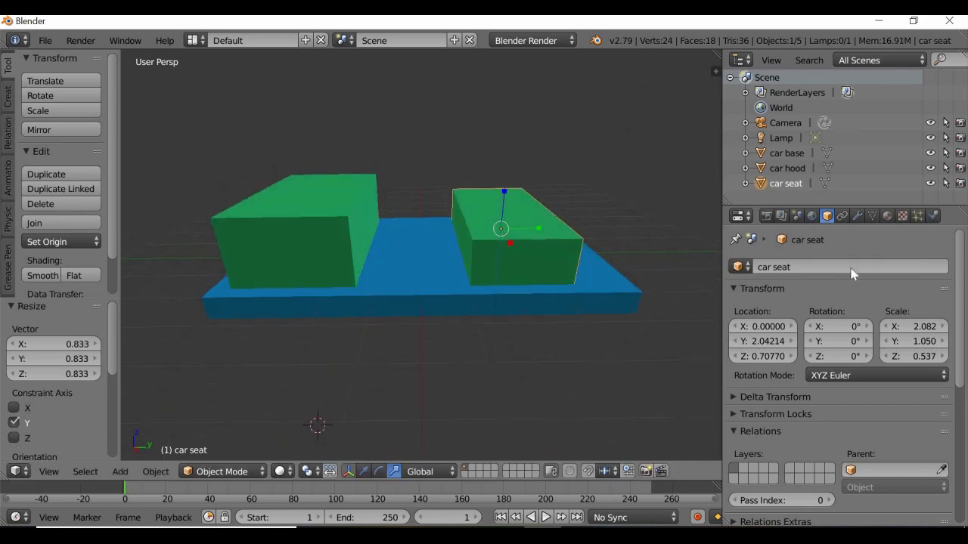
Give the car seat its own copy of the green material and change the diffuse color to red.
left_click(887, 217)
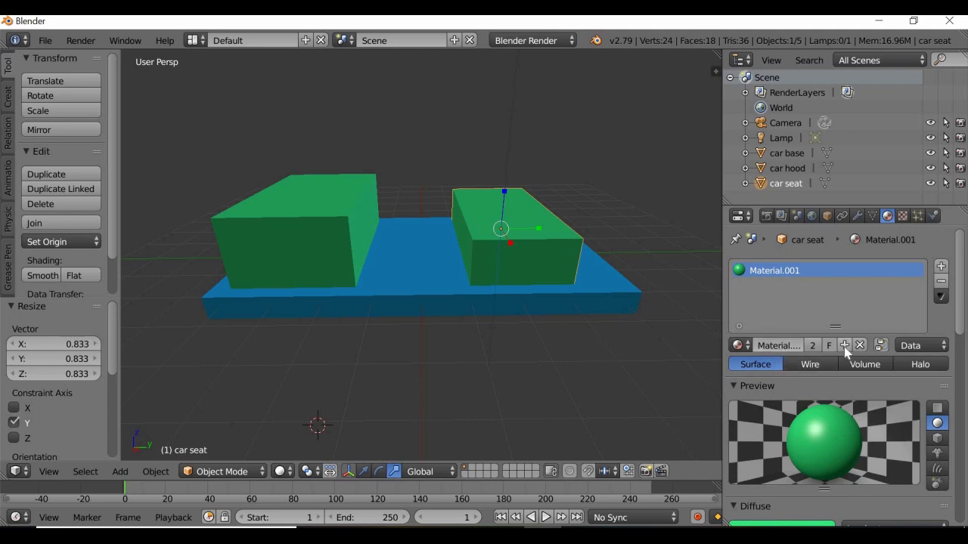
left_click(844, 346)
left_click(746, 346)
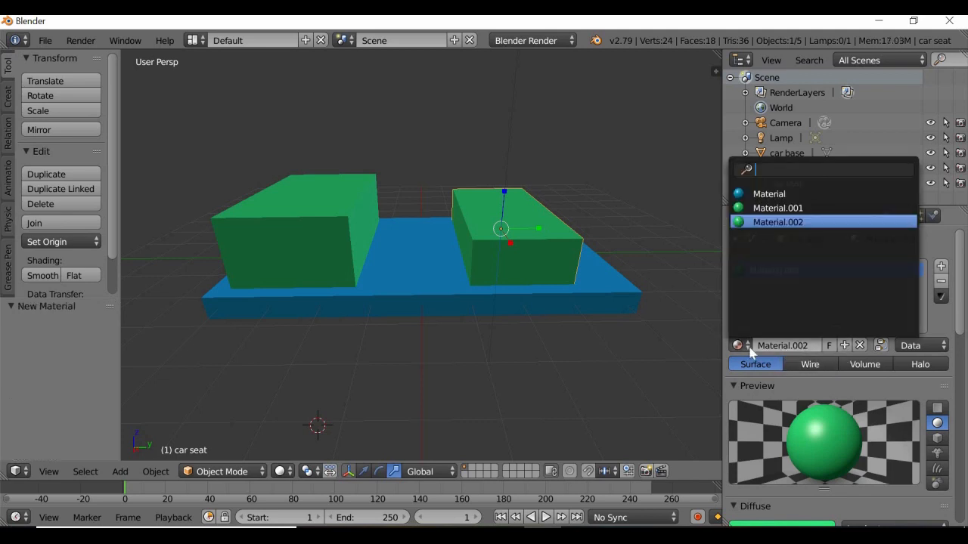
scroll(779, 443, "down", 3)
left_click(771, 447)
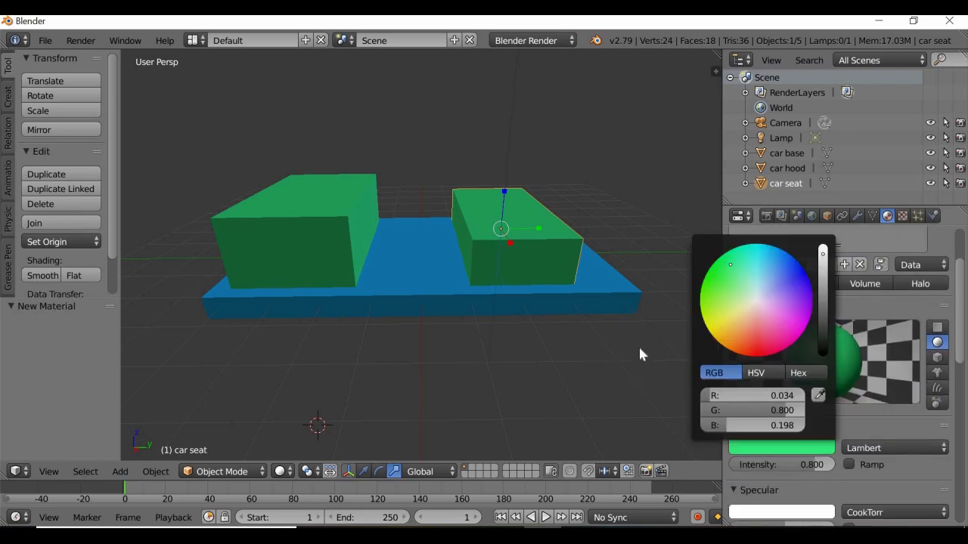
left_click(771, 449)
left_click(762, 345)
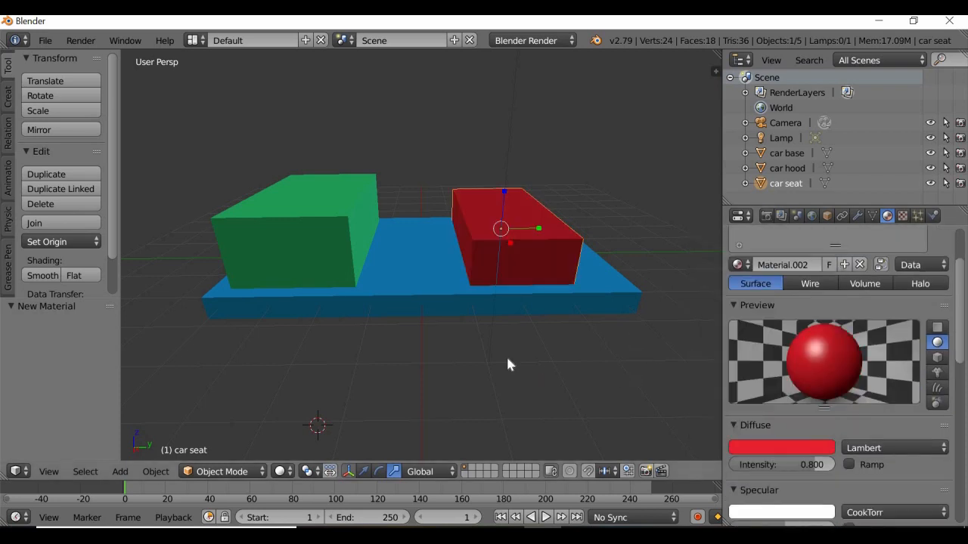
Duplicate the car seat in place and scale the copy by about 2.135 along Z and 0.238 along Y.
middle_click_drag(536, 388, 529, 360)
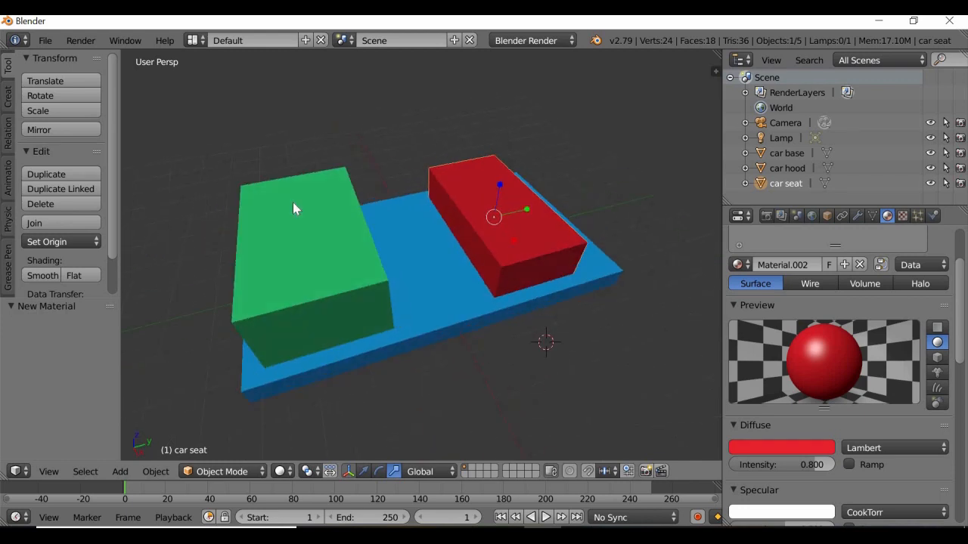
left_click(48, 175)
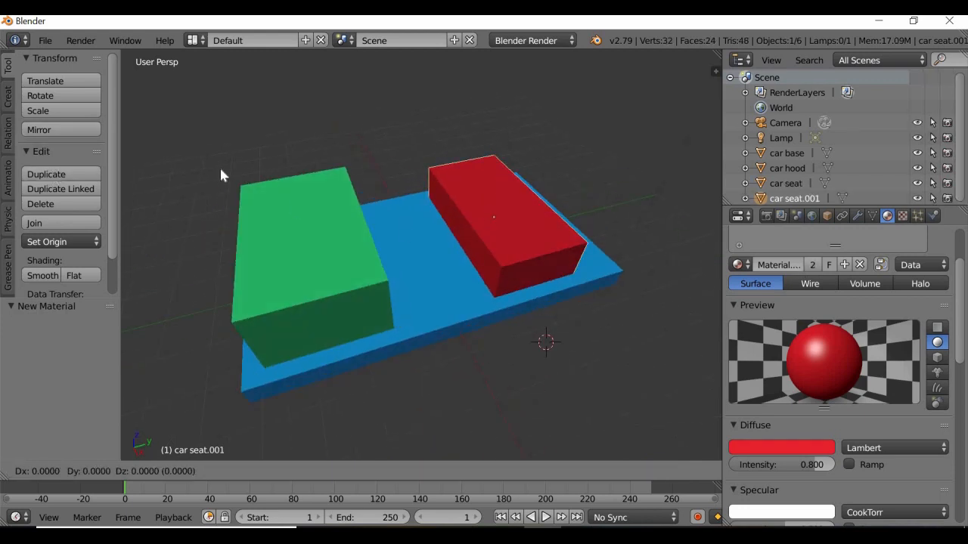
right_click(256, 176)
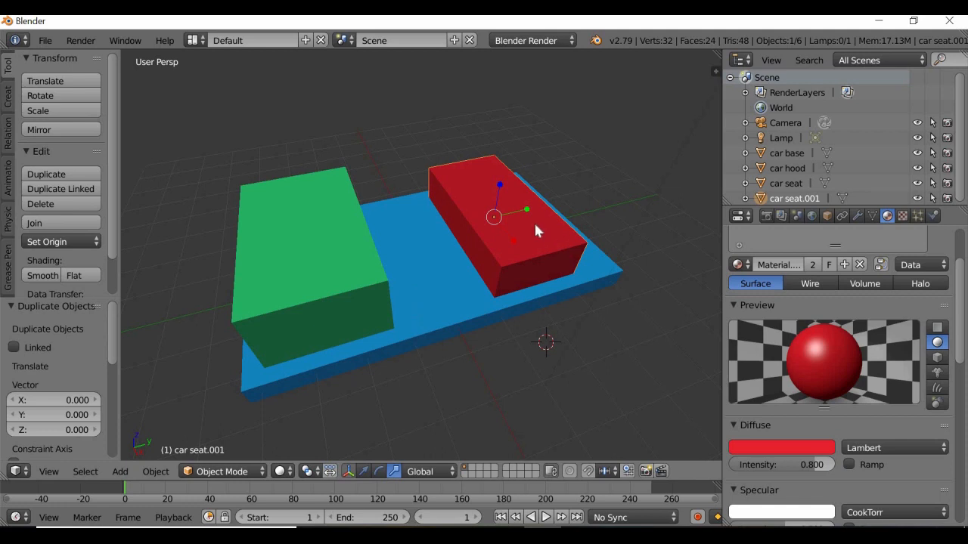
key("s")
key("z")
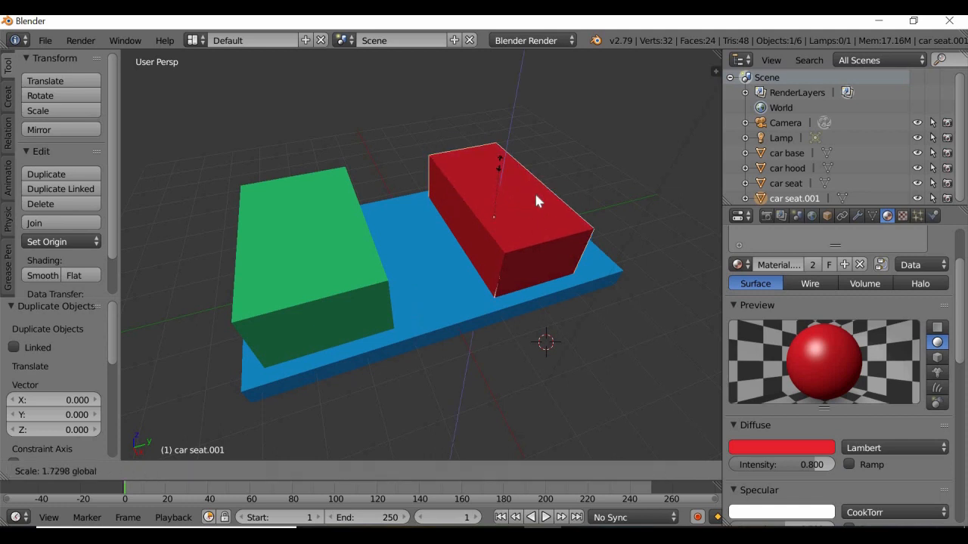
left_click(525, 211)
key("s")
key("y")
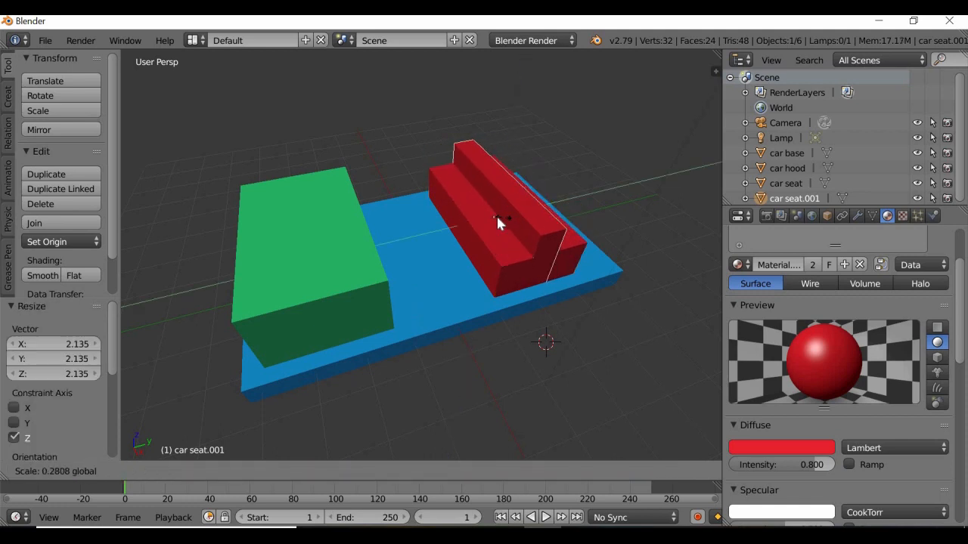
left_click(512, 274)
Move the thin red block about 0.774 along Y to the seat's rear edge and raise it about 1.615 along Z.
middle_click_drag(512, 273, 268, 186)
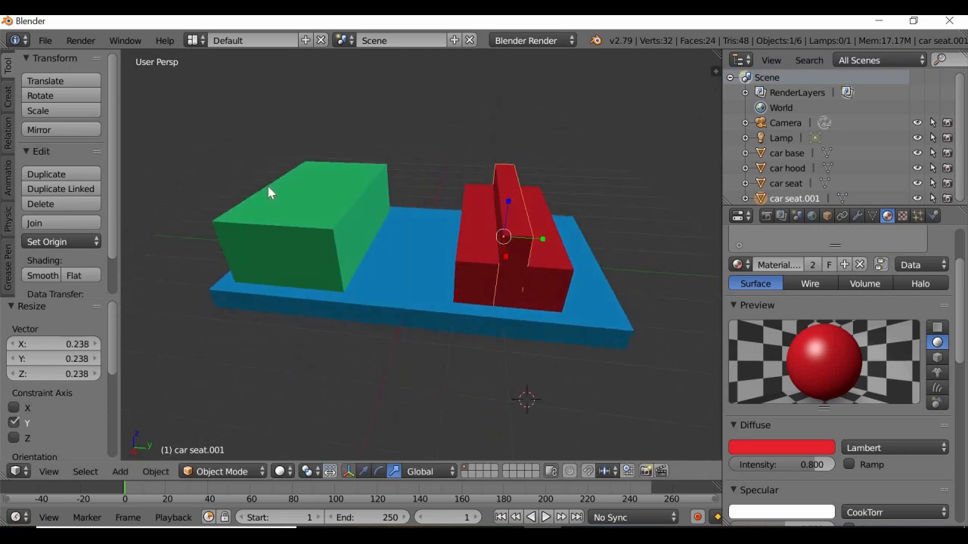
left_click(364, 471)
left_click_drag(541, 234, 566, 223)
middle_click_drag(513, 325, 536, 269)
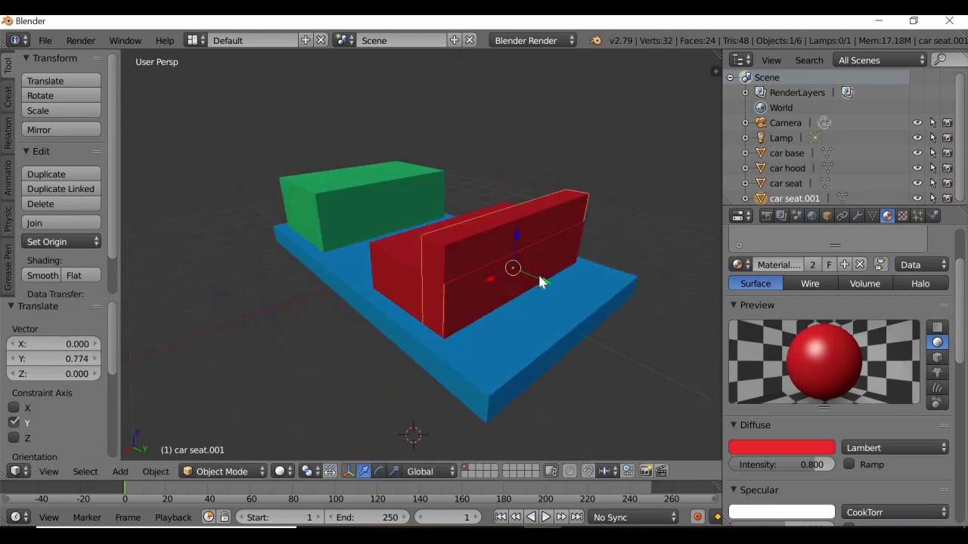
left_click_drag(540, 277, 528, 174)
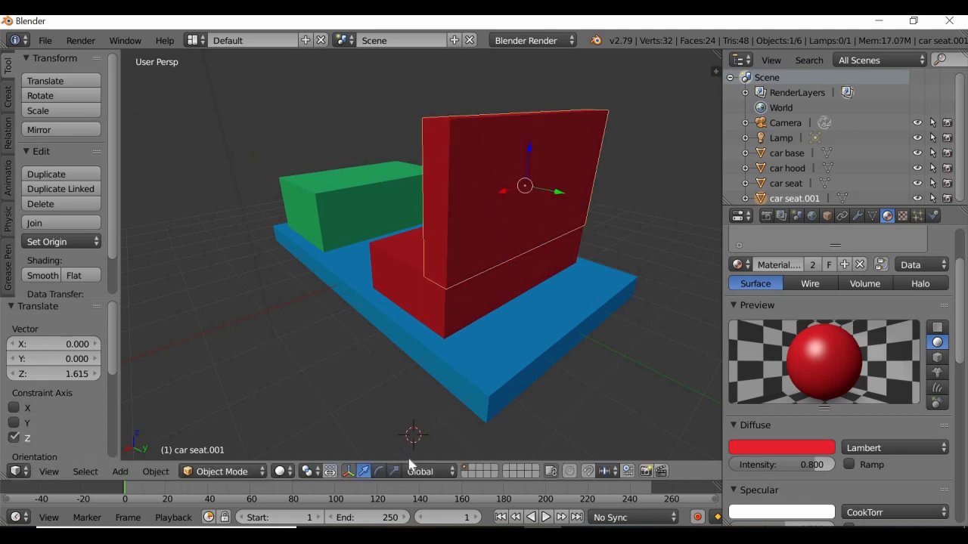
Try scaling the backrest block by about 0.810 along Z.
mouse_move(512, 371)
middle_mouse_down()
mouse_move(531, 371)
mouse_move(503, 382)
middle_mouse_up()
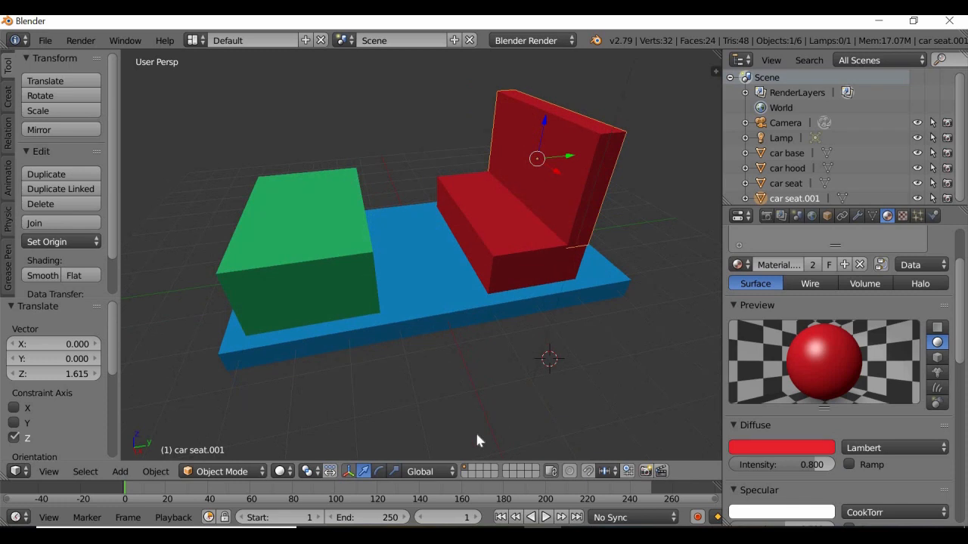
left_click(394, 471)
left_click_drag(544, 117, 546, 129)
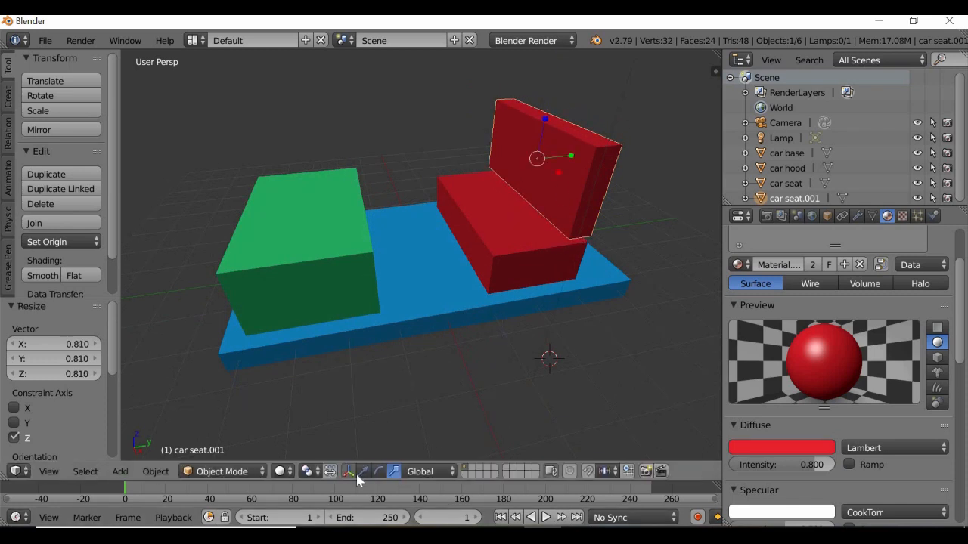
left_click(351, 472)
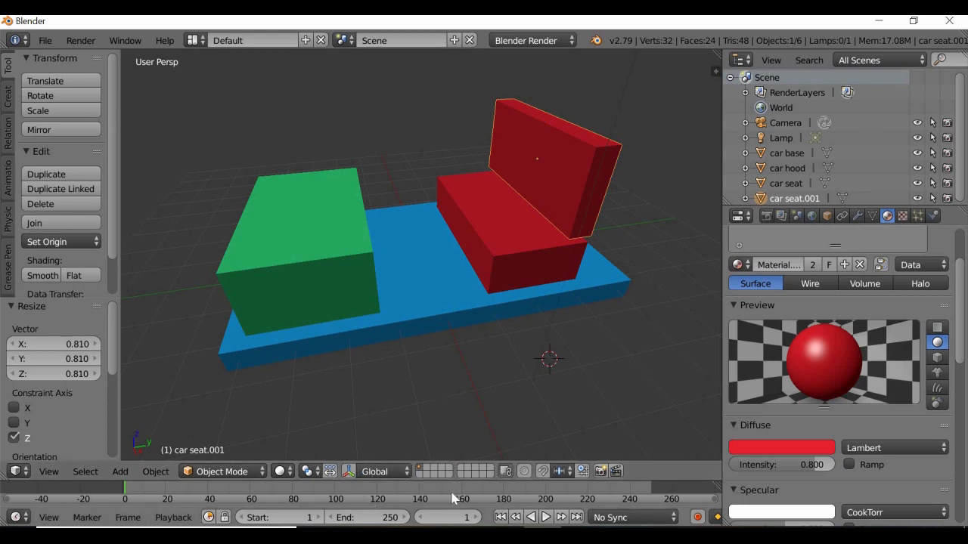
key("ctrl+z")
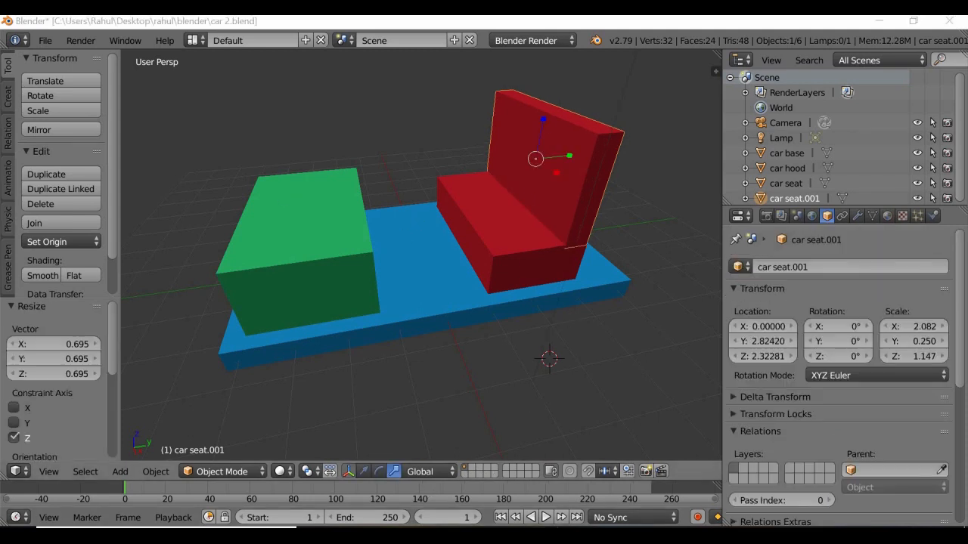
Reduce the backrest's Z scale to about 0.884 and lower it about 0.262 along Z onto the seat.
left_click_drag(542, 124, 305, 169)
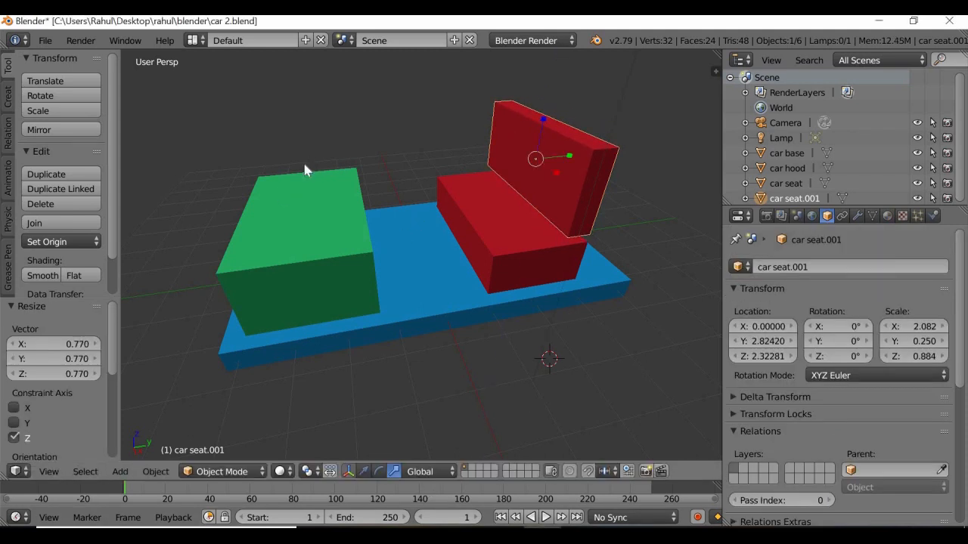
left_click(365, 472)
left_click_drag(540, 124, 540, 136)
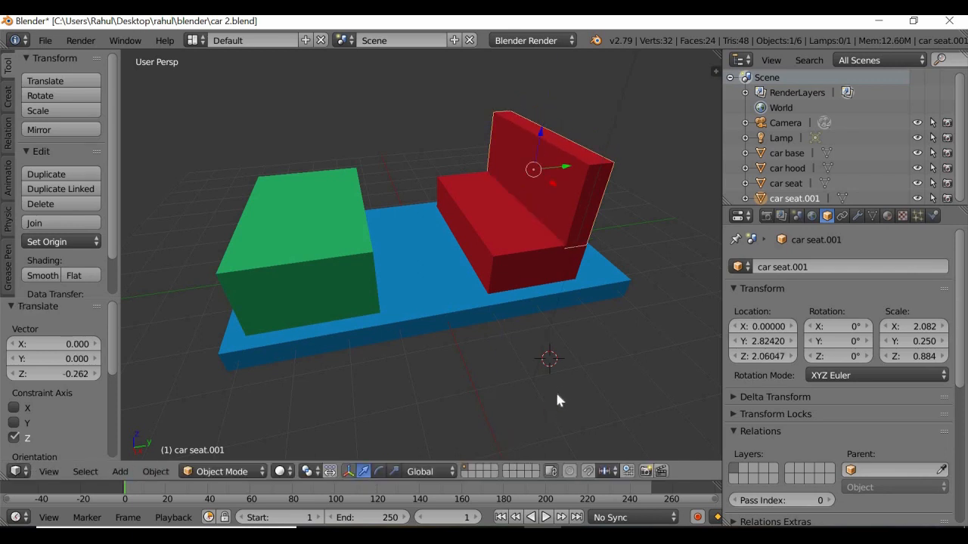
Rename the backrest block to "car seatrest".
double_click(809, 198)
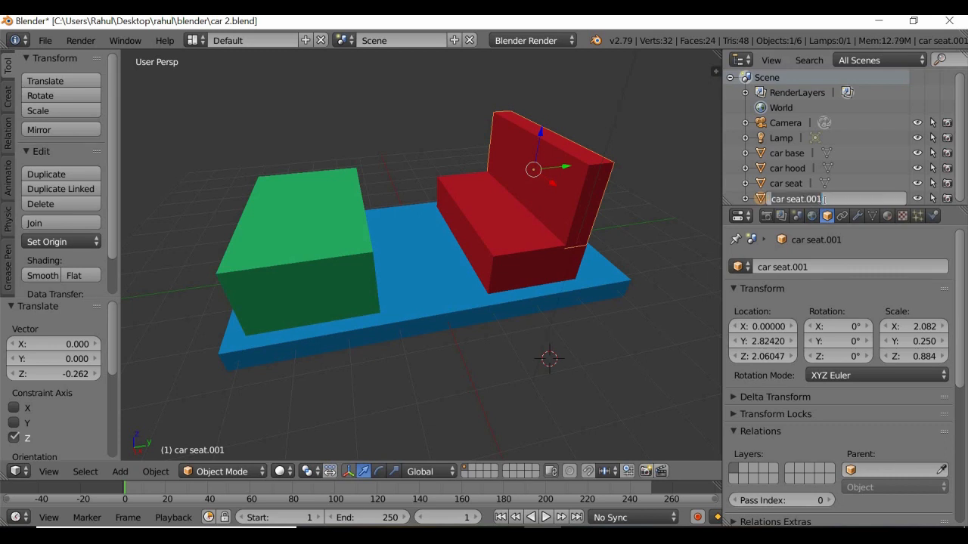
key("BackSpace")
key("BackSpace")
key("BackSpace")
key("BackSpace")
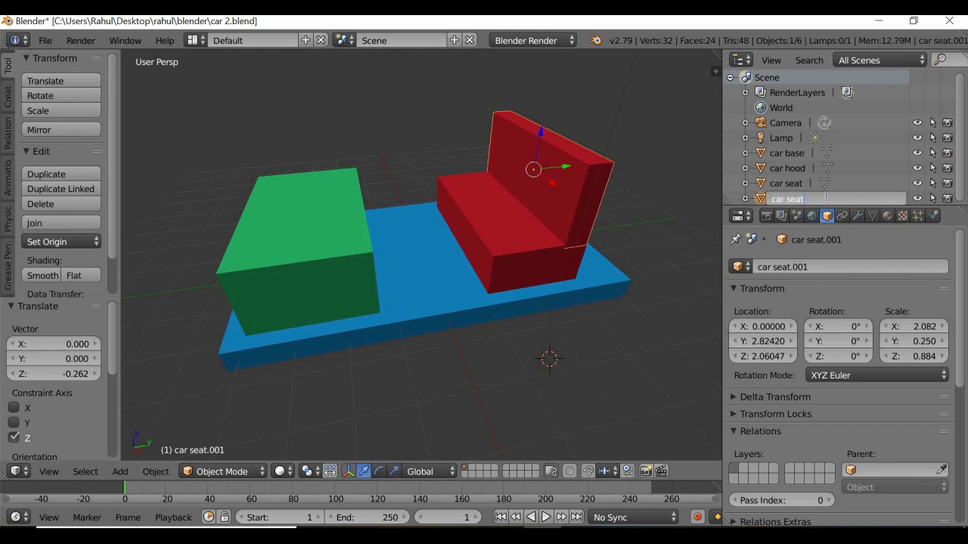
type("rest")
key("Return")
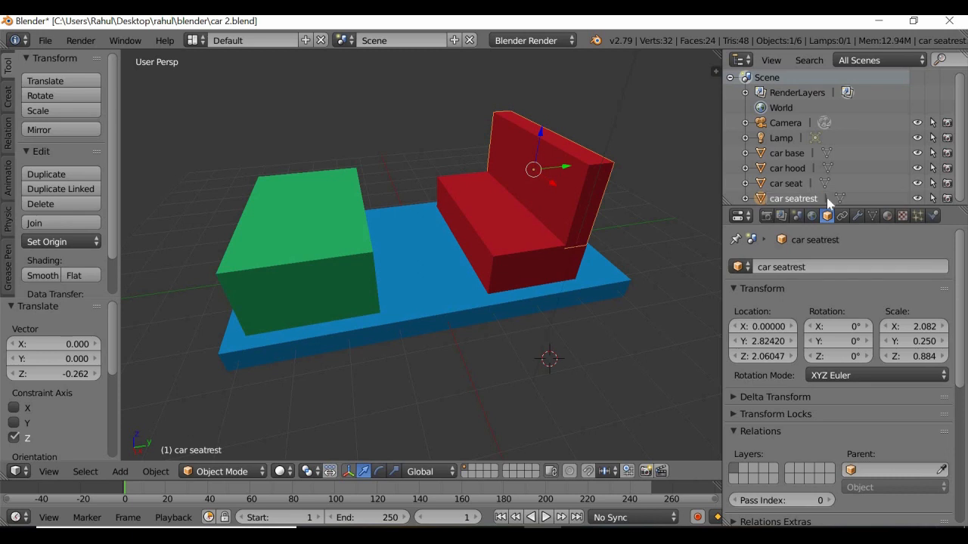
Place the 3D cursor on the base beside the green hood and add a cylinder there.
left_click(492, 359)
middle_click_drag(384, 333, 372, 282)
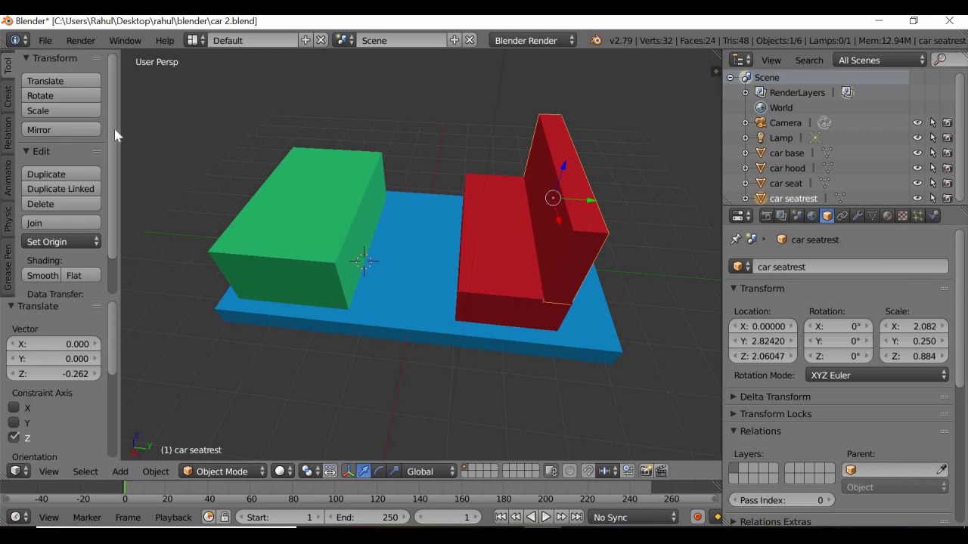
left_click(9, 99)
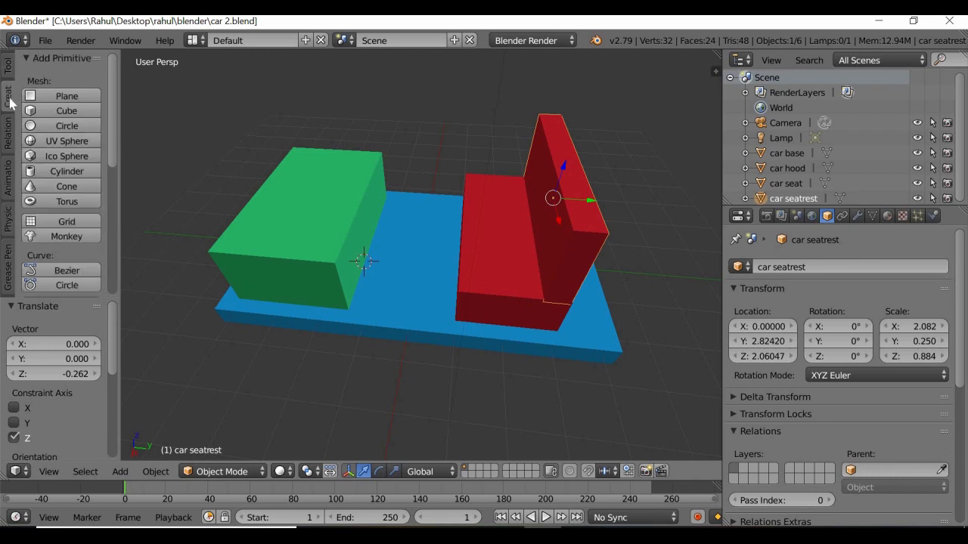
left_click(85, 176)
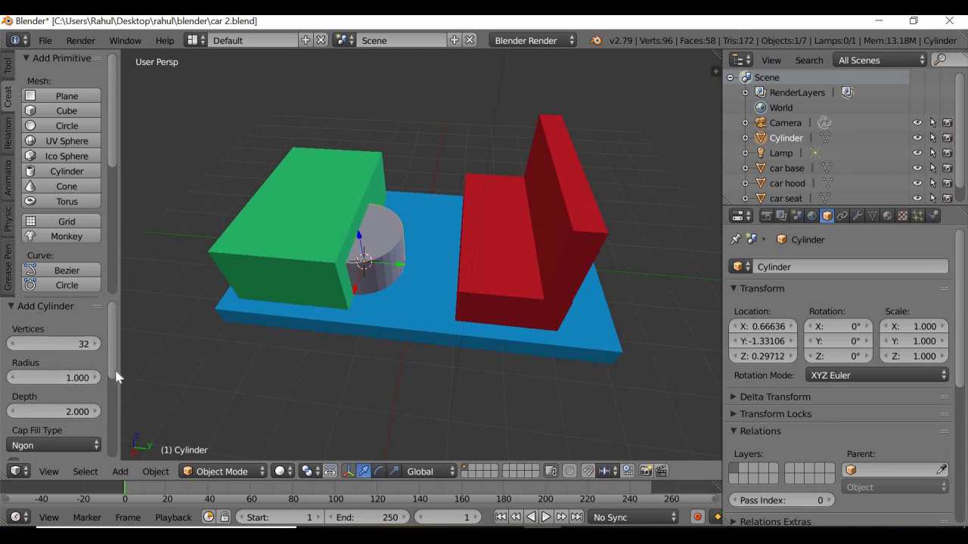
scroll(116, 375, "down", 3)
scroll(113, 363, "up", 3)
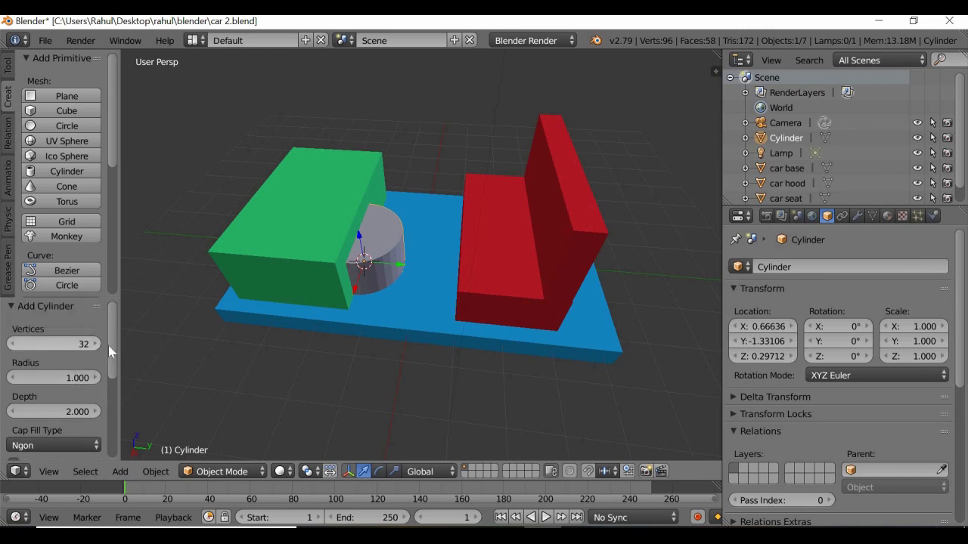
Try 31 vertices on the cylinder and restore the vertex count to 32.
mouse_move(95, 344)
left_mouse_down()
mouse_move(133, 347)
mouse_move(69, 341)
mouse_move(114, 349)
mouse_move(83, 352)
left_mouse_up()
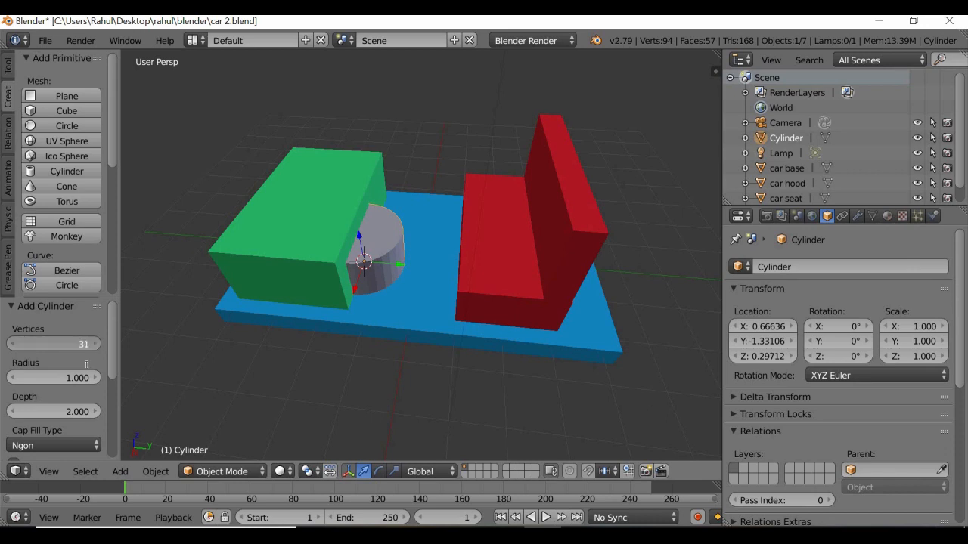
left_click(84, 344)
type("32")
key("Return")
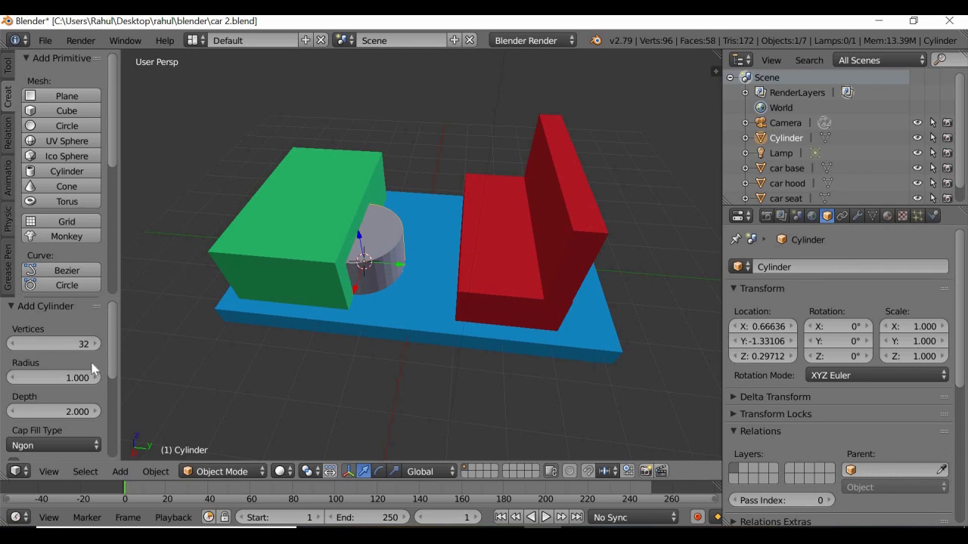
Set the cylinder's radius to 0.180 and its depth to about 5.61 to form a long thin rod.
scroll(113, 370, "down", 3)
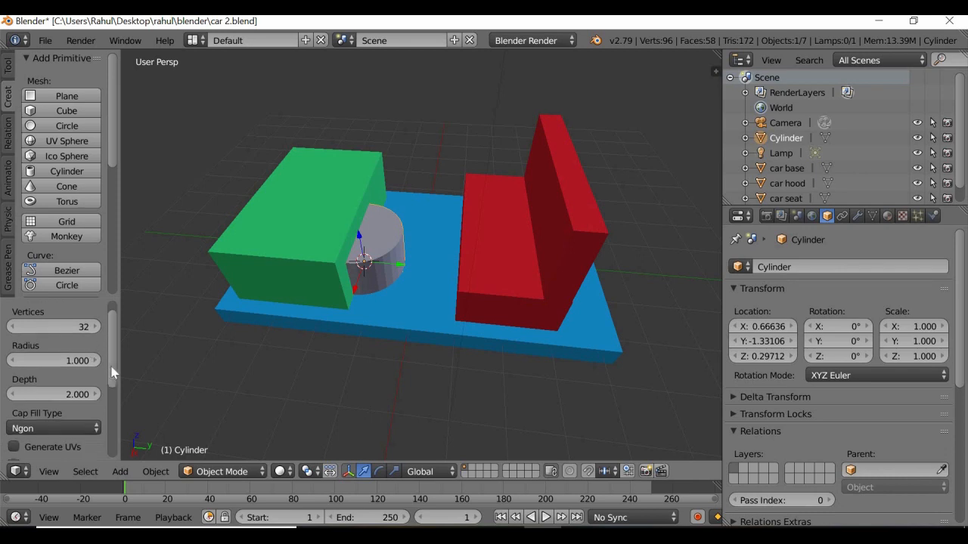
scroll(118, 353, "up", 2)
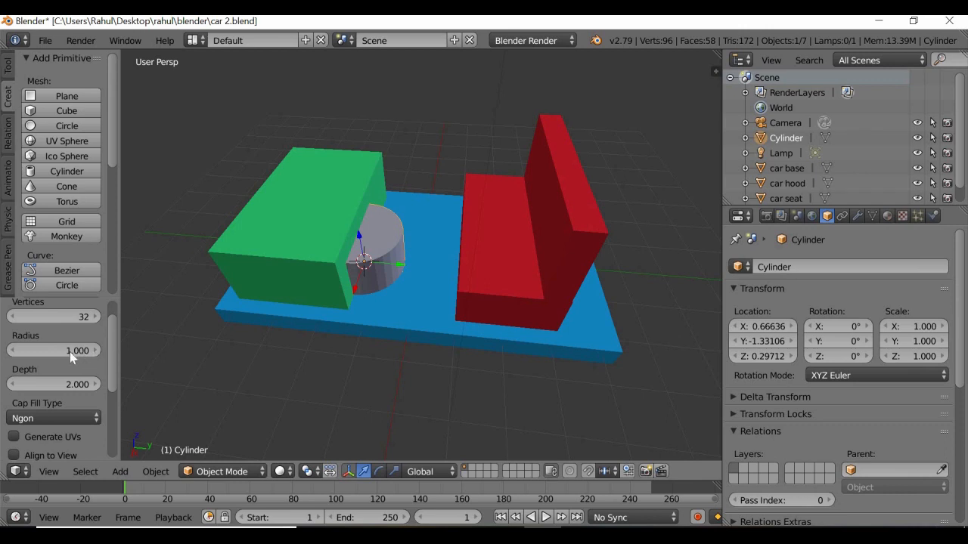
left_click_drag(70, 352, 45, 354)
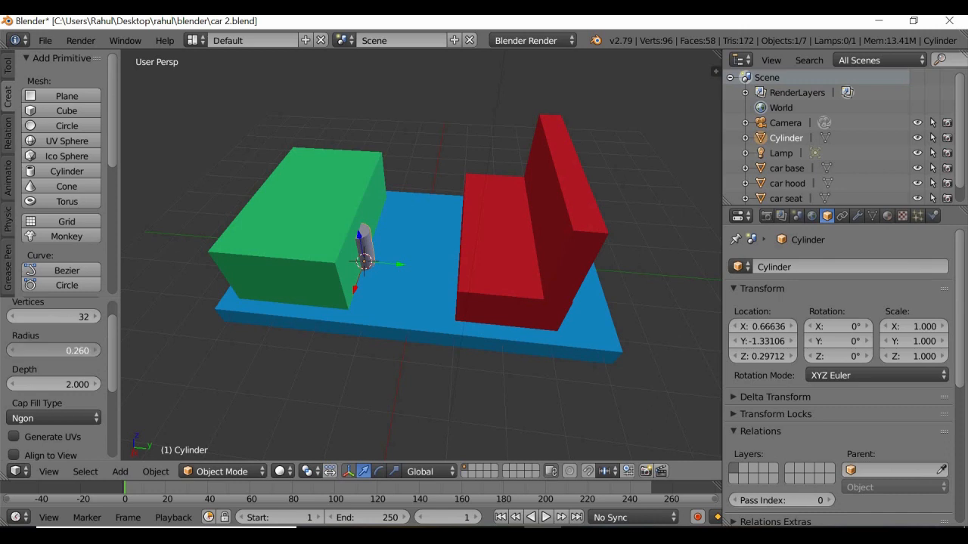
left_click_drag(74, 353, 258, 429)
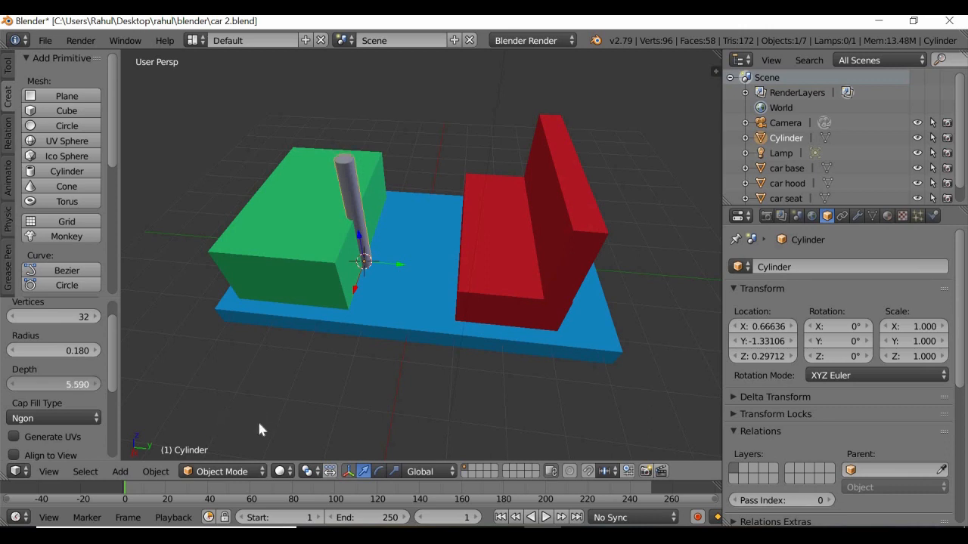
Rotate the cylinder to about -24.6° around X and move it toward the green hood to about Y -1.58.
left_click(380, 475)
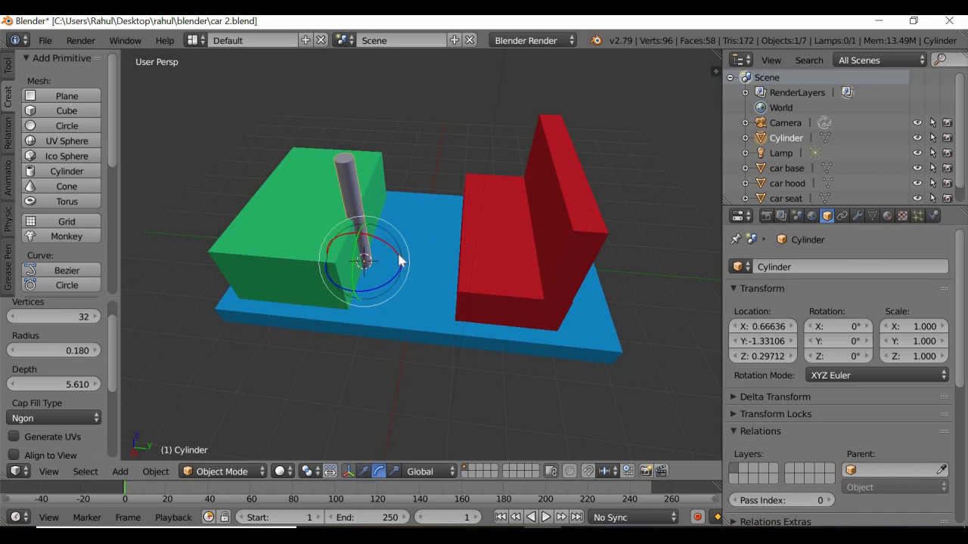
left_click_drag(399, 255, 380, 268)
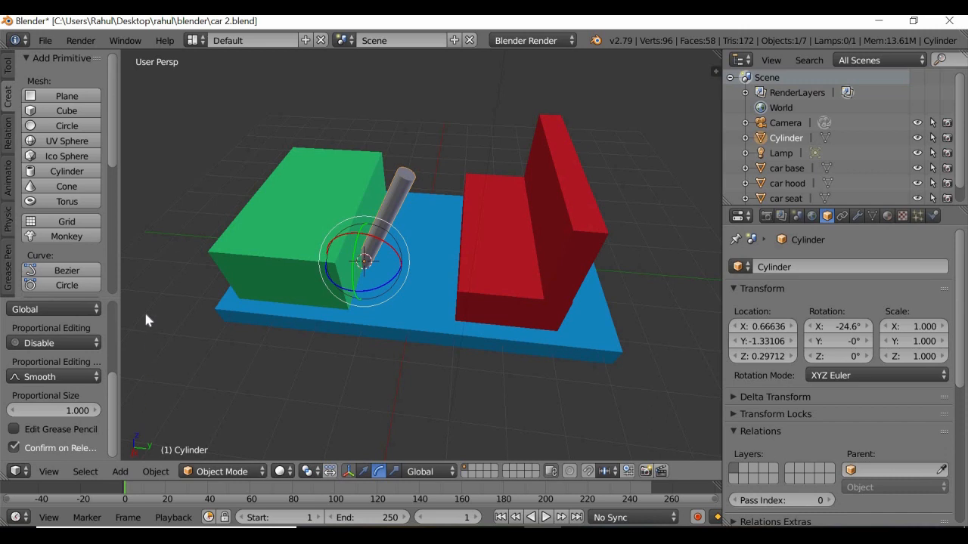
scroll(144, 363, "up", 5)
scroll(138, 324, "down", 5)
scroll(129, 378, "up", 5)
scroll(125, 435, "down", 5)
left_click(363, 471)
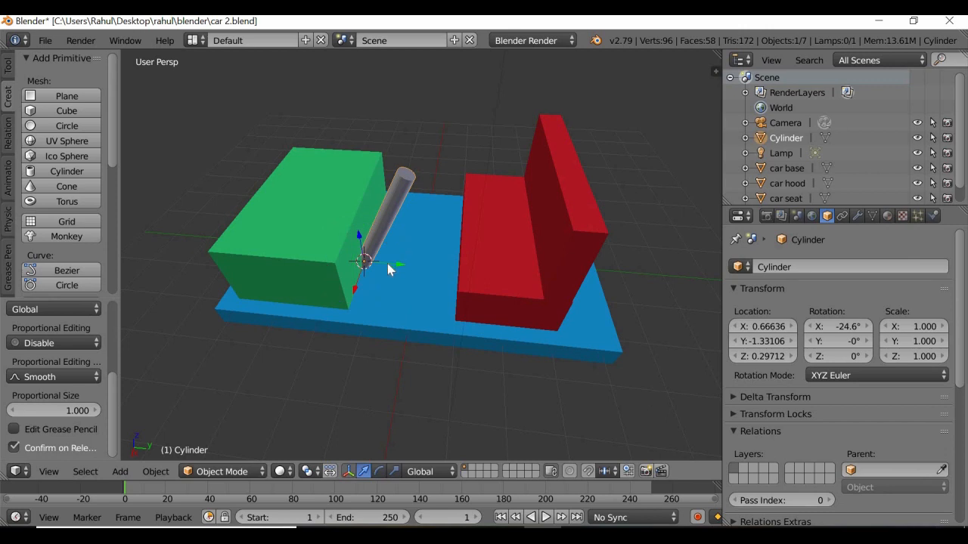
left_click_drag(388, 263, 915, 200)
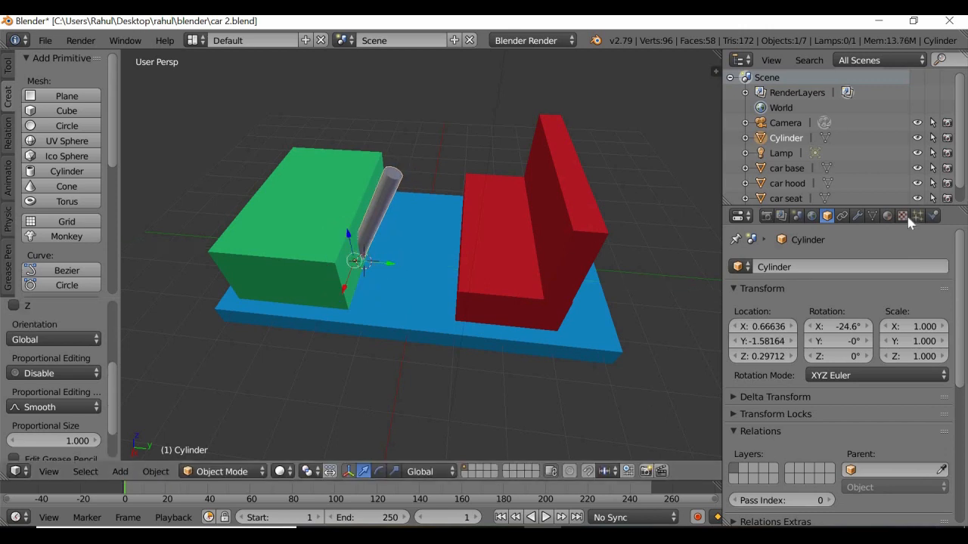
Give the cylinder its own new material, keeping the light grey diffuse colour.
left_click(888, 215)
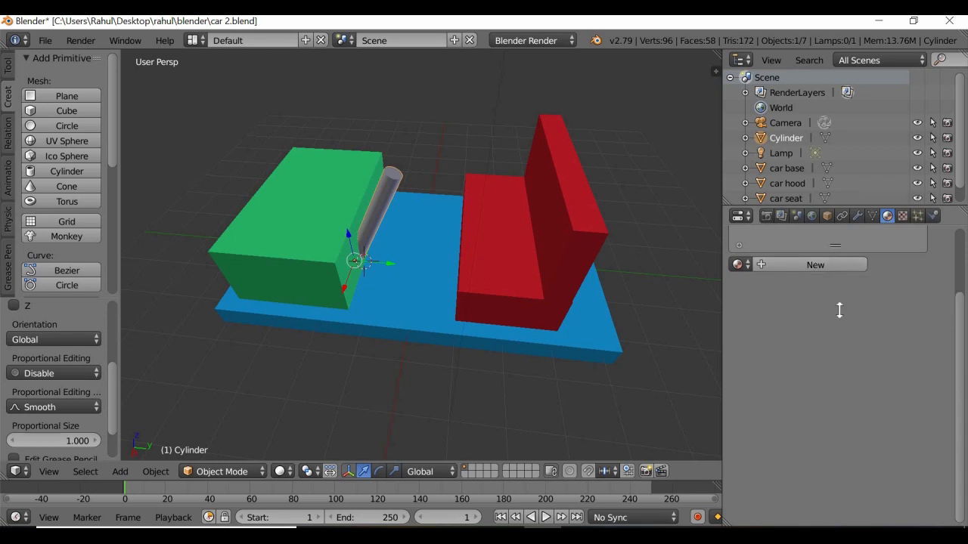
left_click_drag(839, 311, 840, 321)
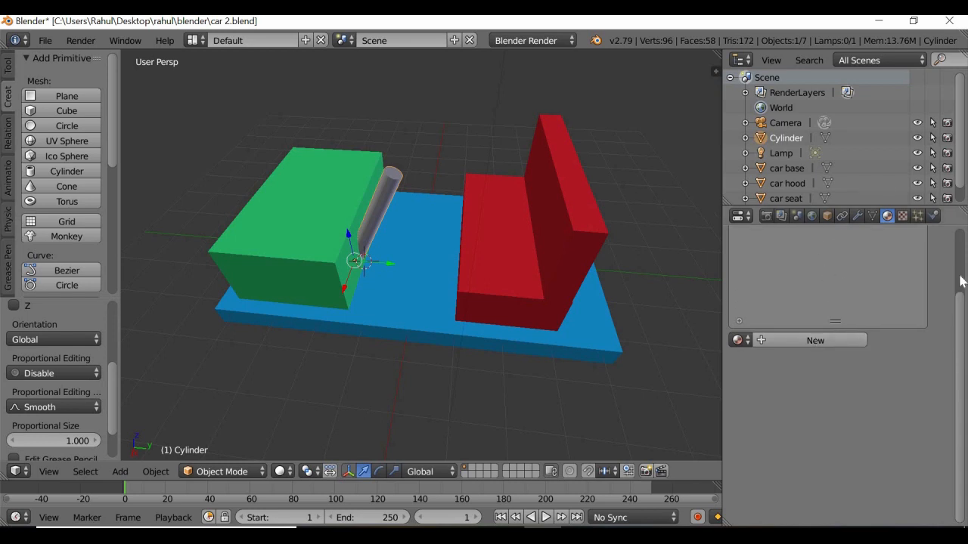
left_click_drag(959, 275, 959, 235)
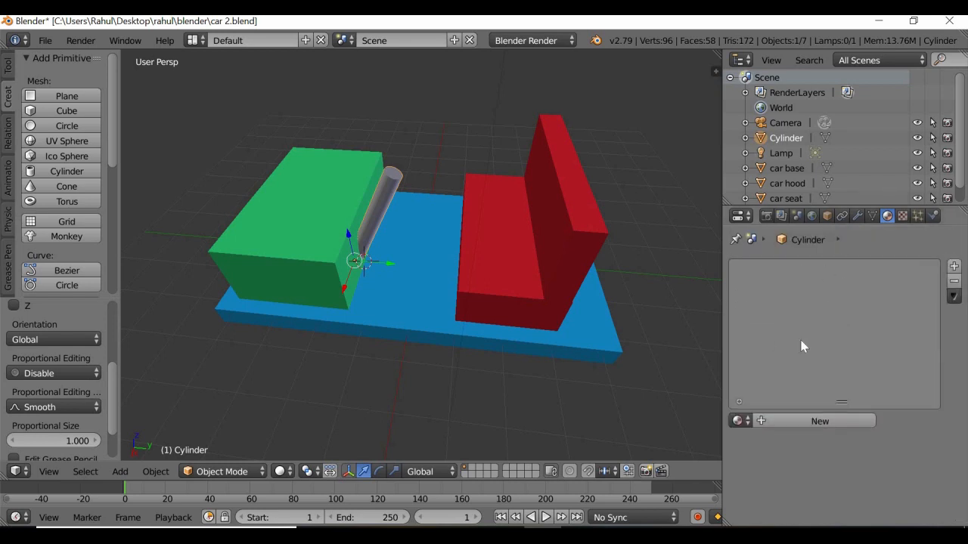
left_click(738, 421)
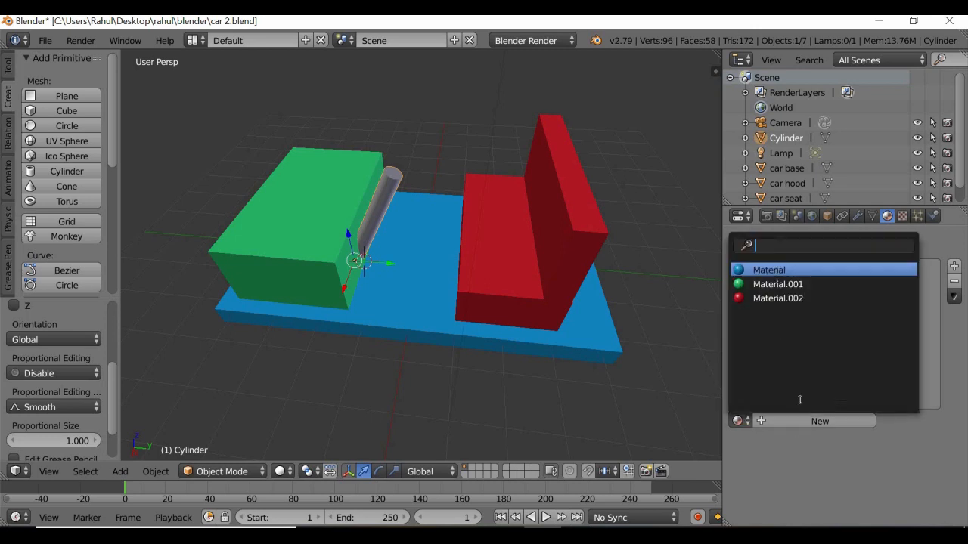
left_click(811, 424)
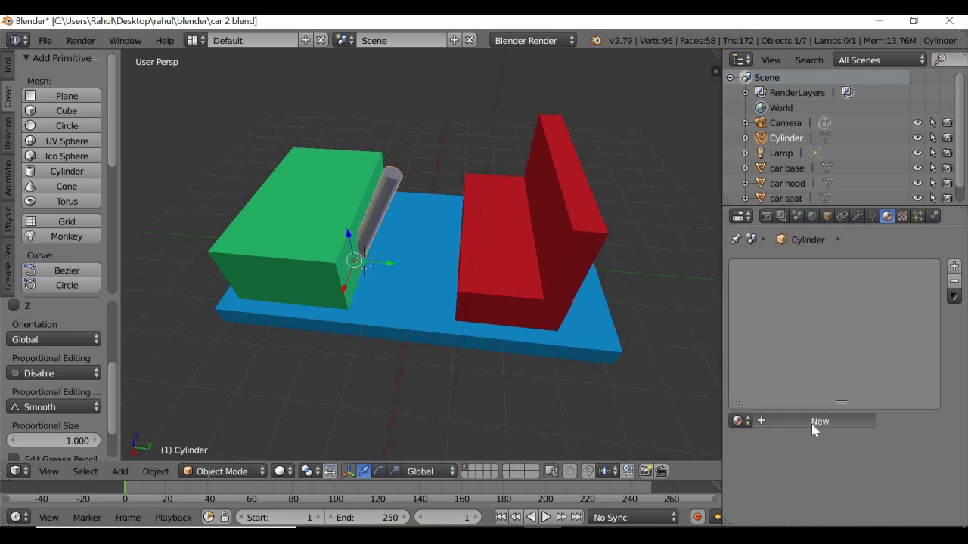
left_click(812, 424)
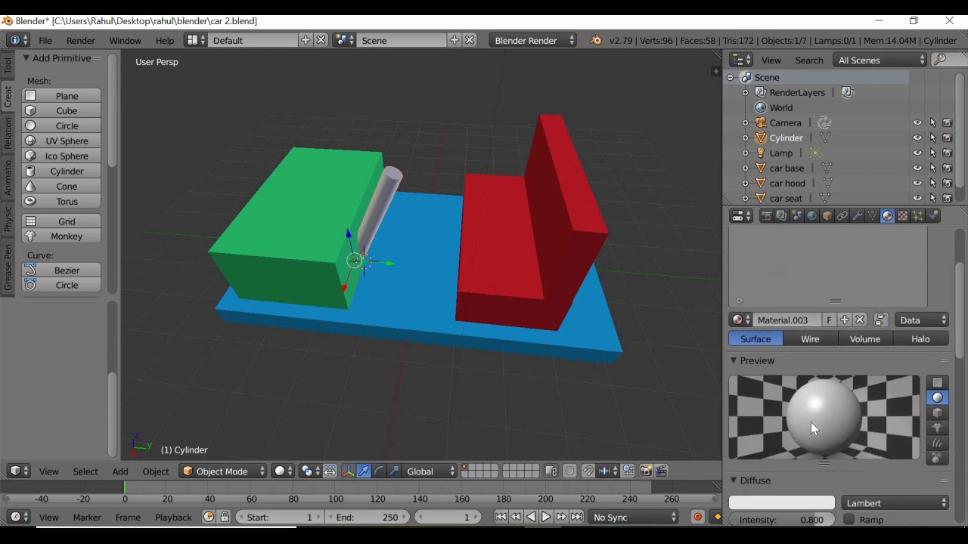
scroll(811, 422, "down", 5)
left_click(782, 422)
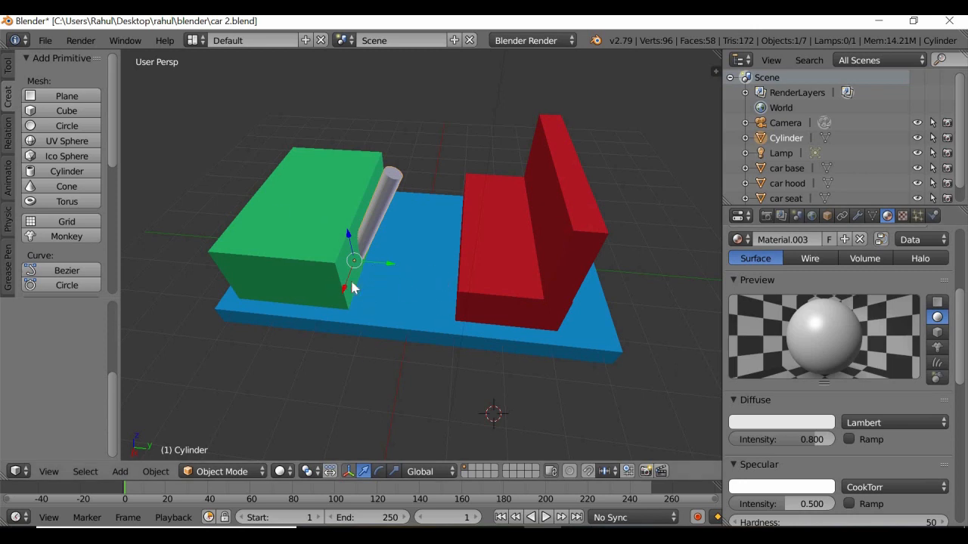
Tilt the cylinder further to about -34.9° around X and show its object transform values.
left_click(380, 473)
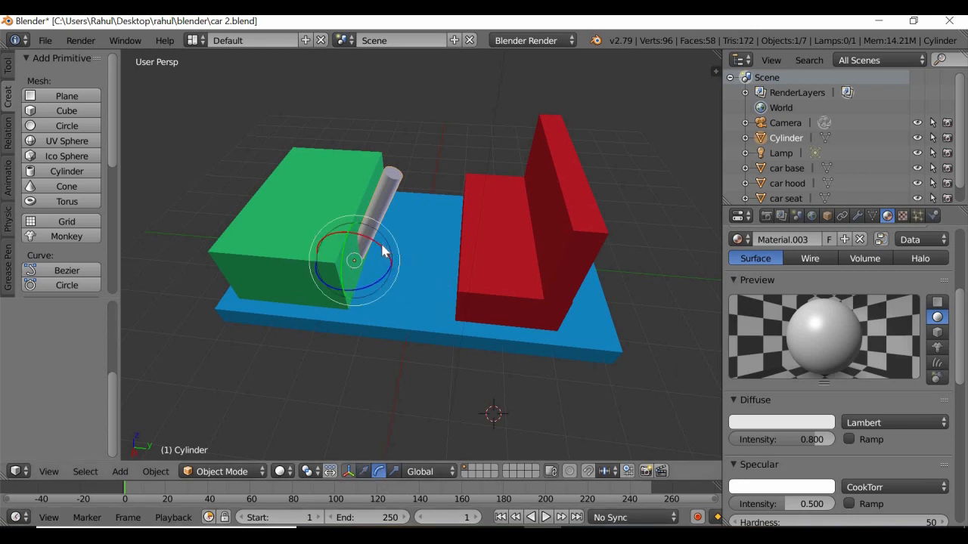
left_click_drag(379, 251, 428, 275)
middle_click_drag(429, 269, 429, 269)
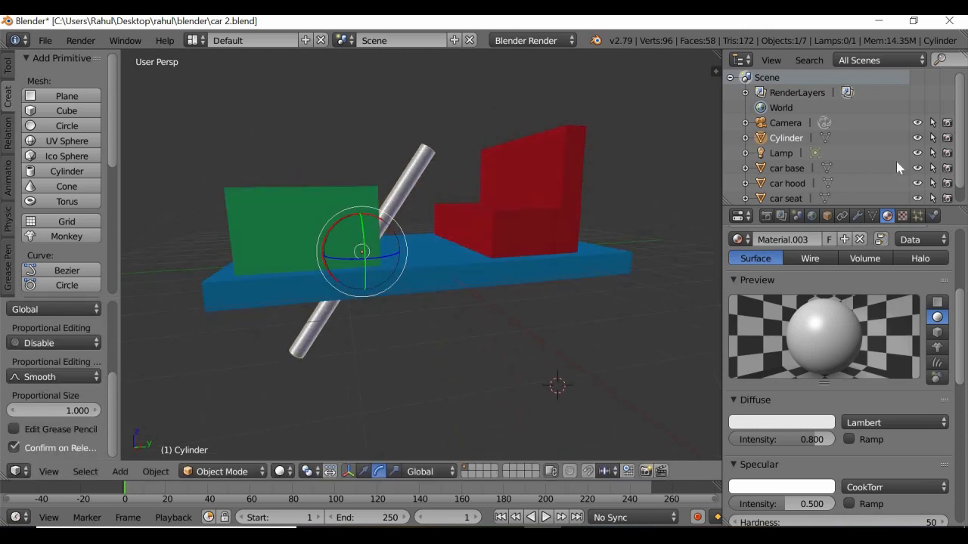
left_click(826, 216)
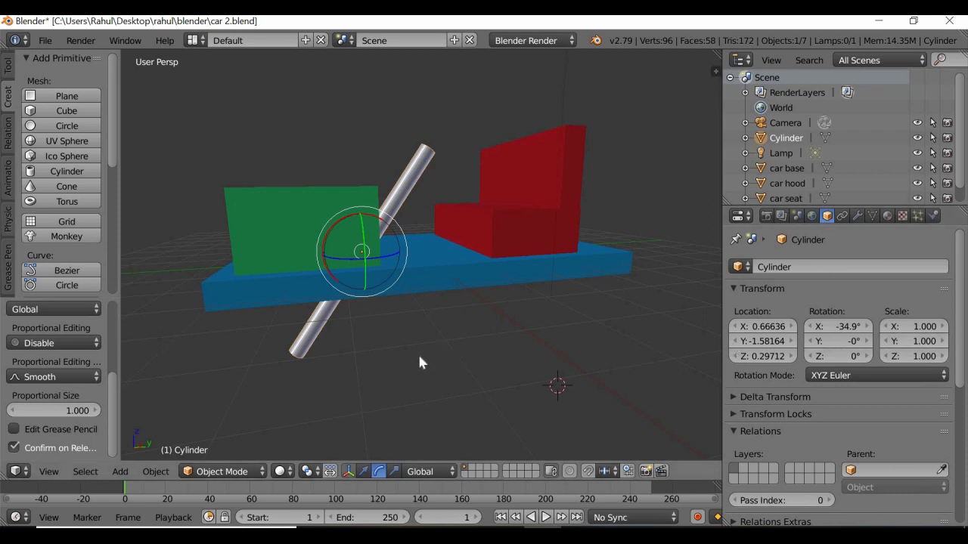
Adjust the cylinder's scale values and undo the unwanted changes, keeping a Z scale of 1.020.
scroll(420, 363, "up", 1)
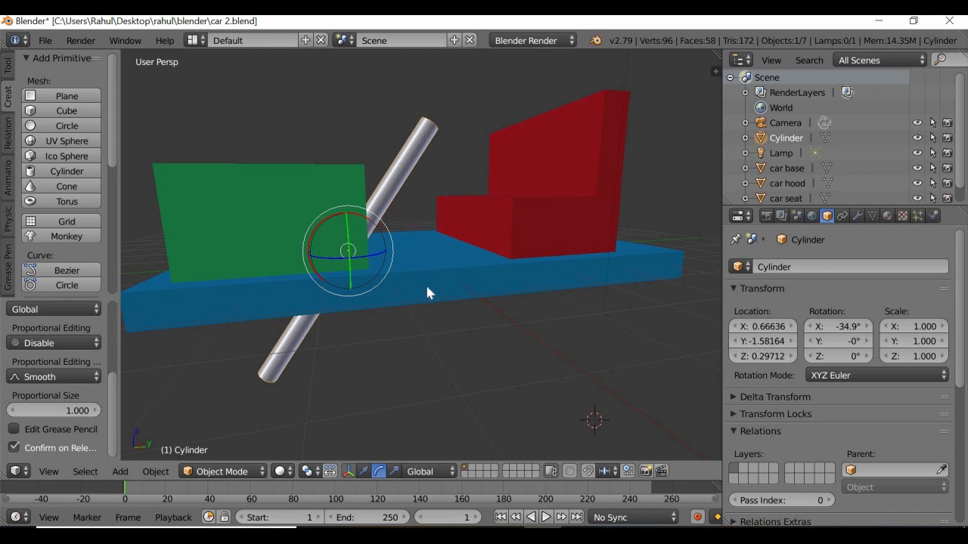
middle_click_drag(409, 303, 387, 313)
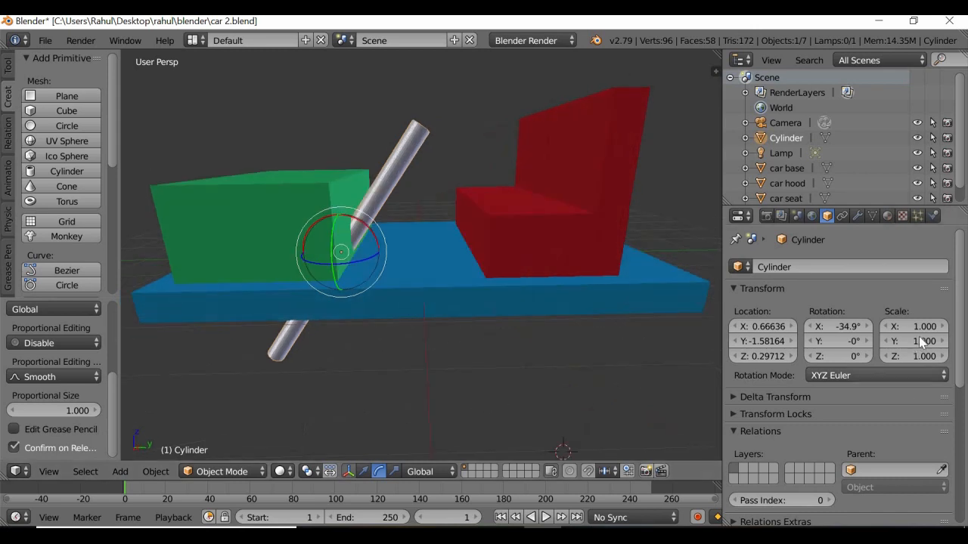
mouse_move(931, 344)
left_mouse_down()
mouse_move(892, 344)
mouse_move(924, 344)
mouse_move(931, 328)
mouse_move(892, 328)
mouse_move(930, 328)
mouse_move(896, 358)
mouse_move(961, 358)
mouse_move(897, 358)
mouse_move(923, 359)
left_mouse_up()
key("ctrl+z")
key("ctrl+z")
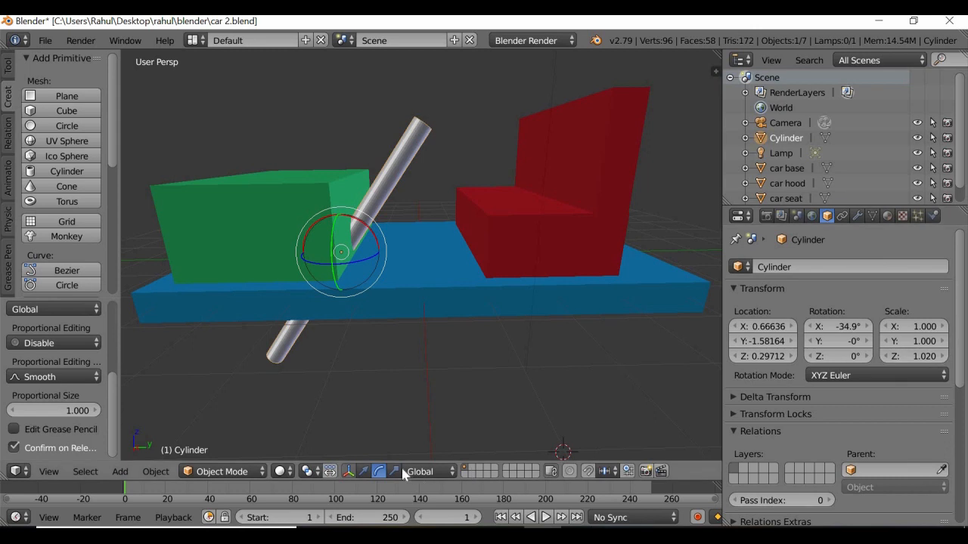
Shorten the cylinder by scaling it along the global Z axis, to a Y scale of about 0.821 and Z scale of about 0.588.
left_click(393, 471)
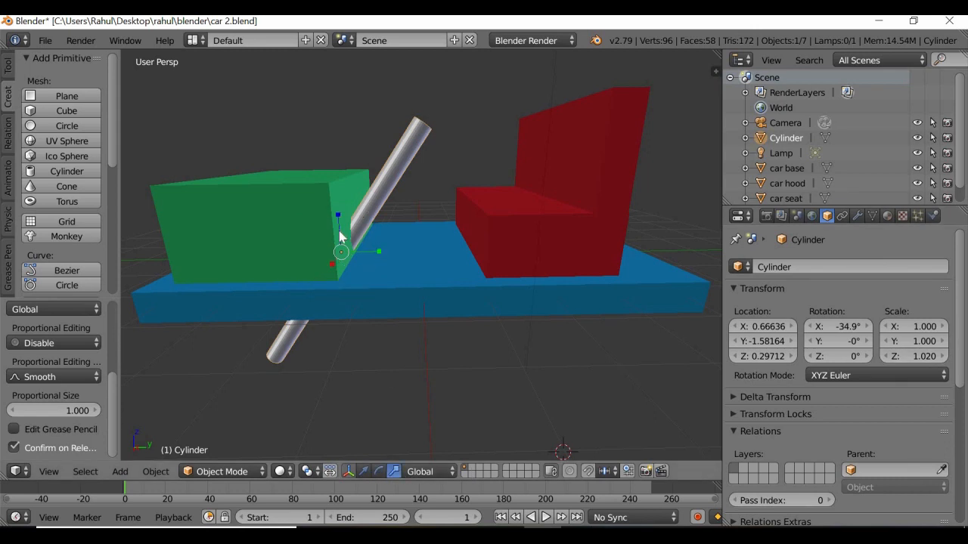
left_click_drag(339, 218, 438, 263)
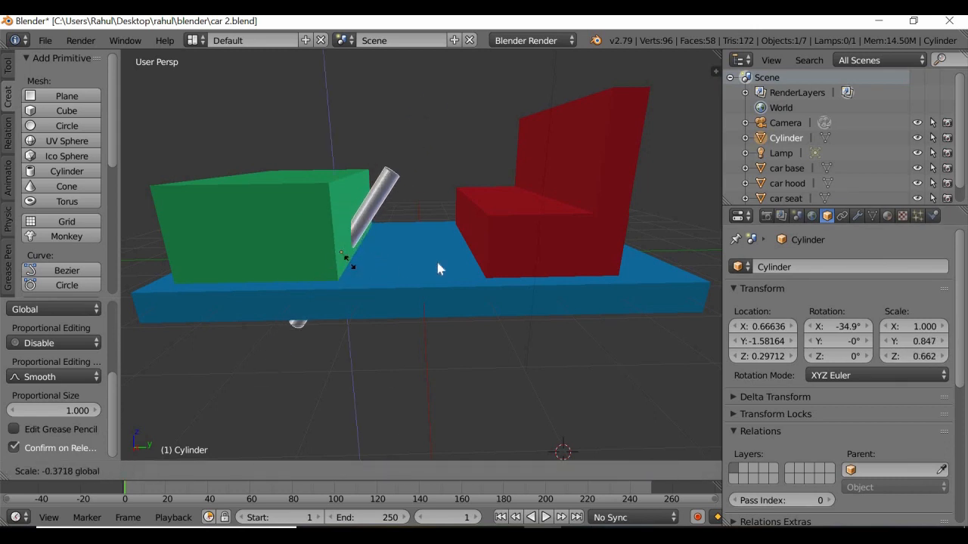
right_click(438, 263)
middle_click_drag(398, 312, 352, 320)
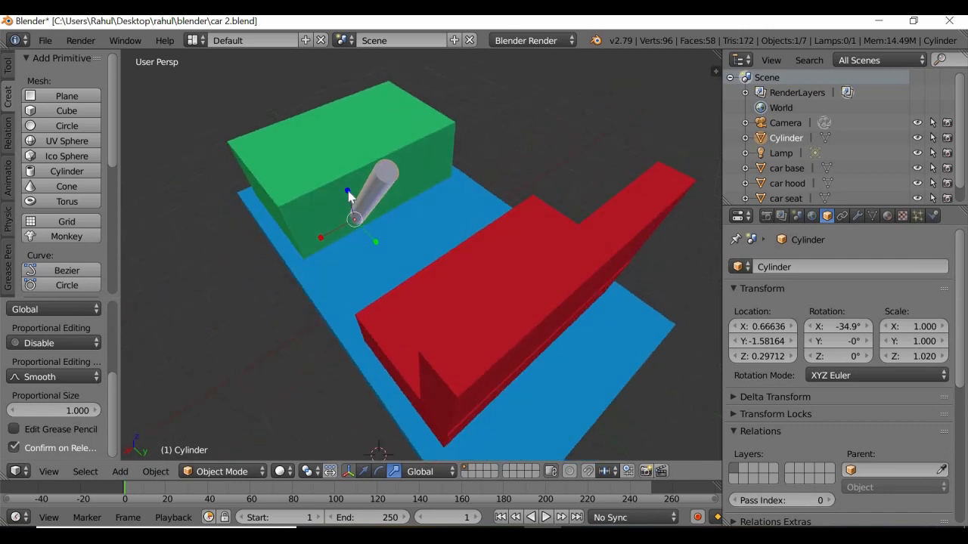
left_click_drag(350, 212, 386, 240)
middle_click_drag(386, 240, 350, 217)
Try shortening the cylinder further along the global Z axis, and undo that scaling.
left_click_drag(345, 217, 348, 231)
middle_click_drag(330, 283, 253, 310)
scroll(365, 198, "up", 4)
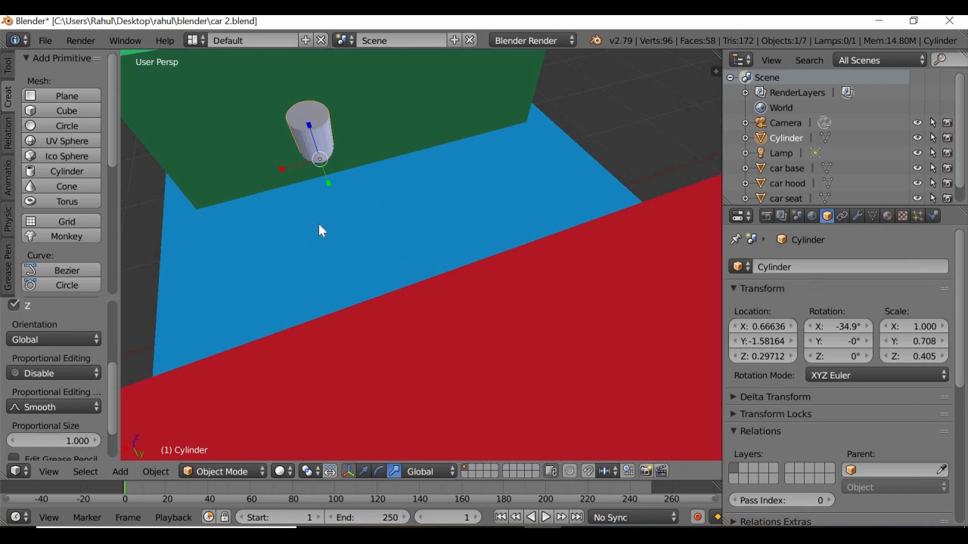
middle_click_drag(320, 224, 382, 209)
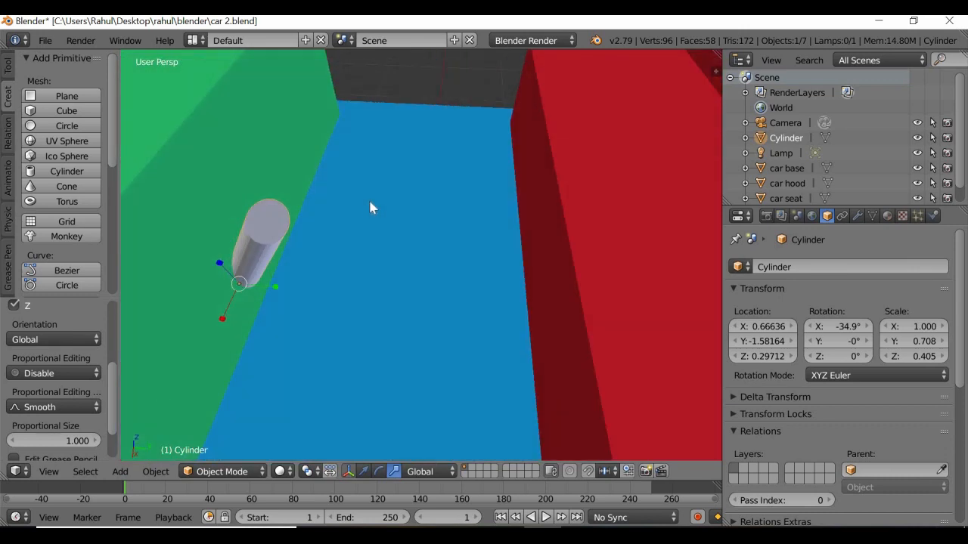
key("ctrl+z")
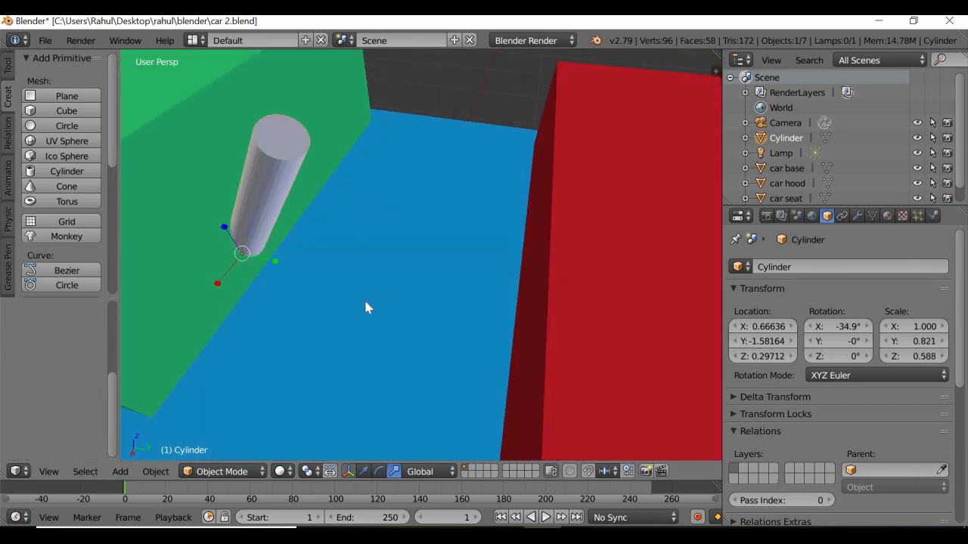
Compare the Local and Global transform orientations on the tilted cylinder, finishing with Local.
middle_click_drag(366, 302, 371, 291)
scroll(371, 291, "down", 1)
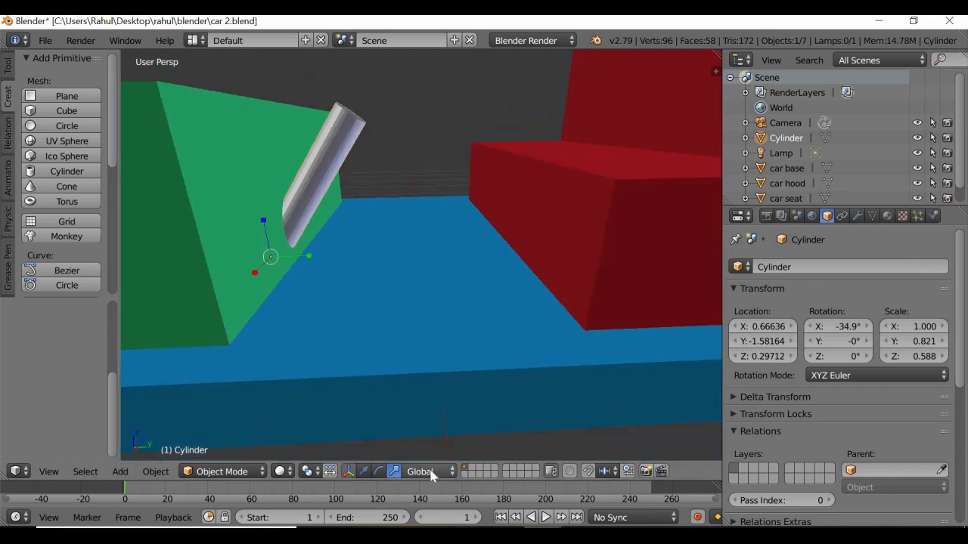
left_click(430, 472)
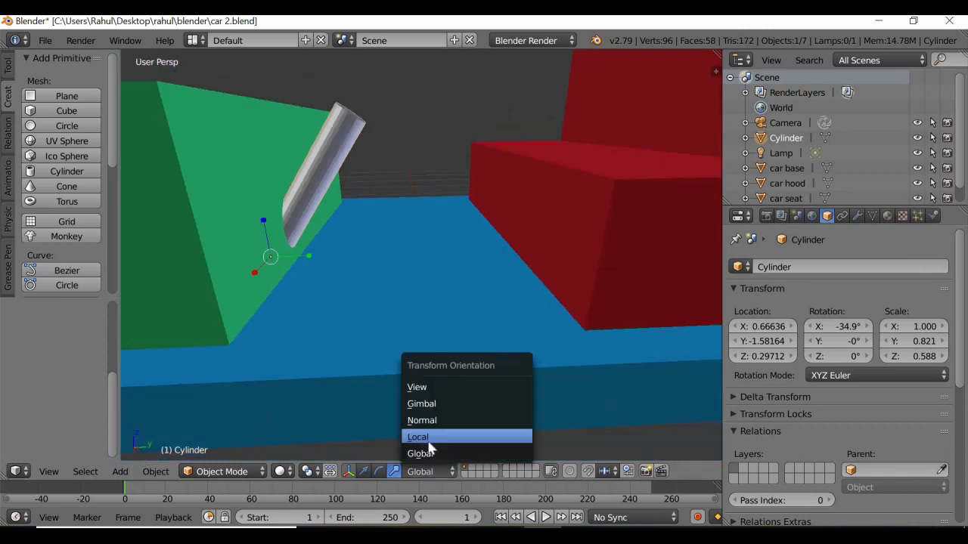
left_click(427, 438)
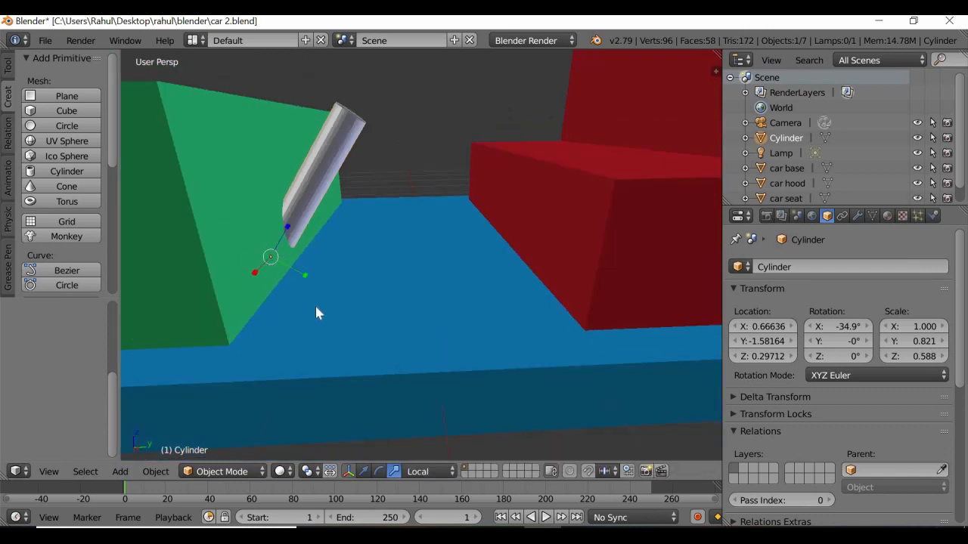
middle_click_drag(316, 313, 416, 418)
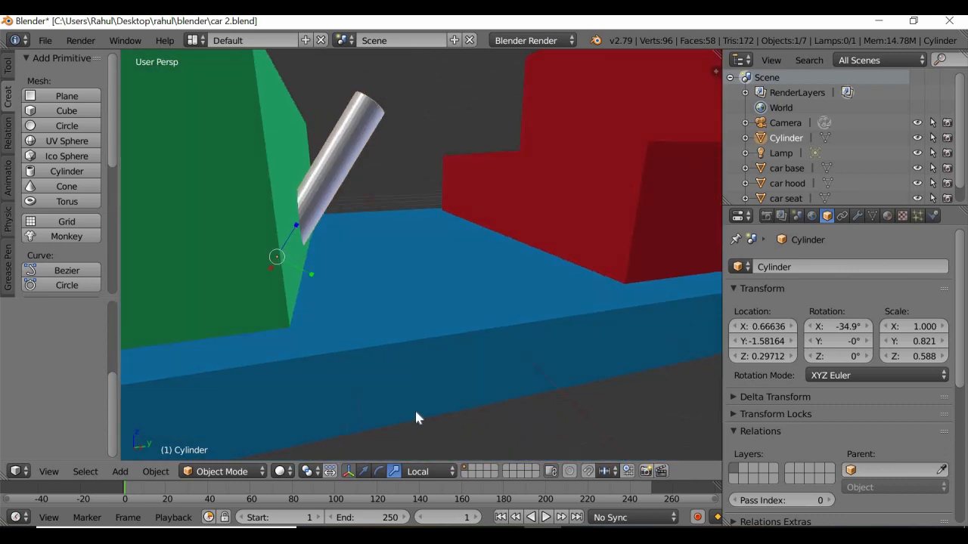
left_click(431, 474)
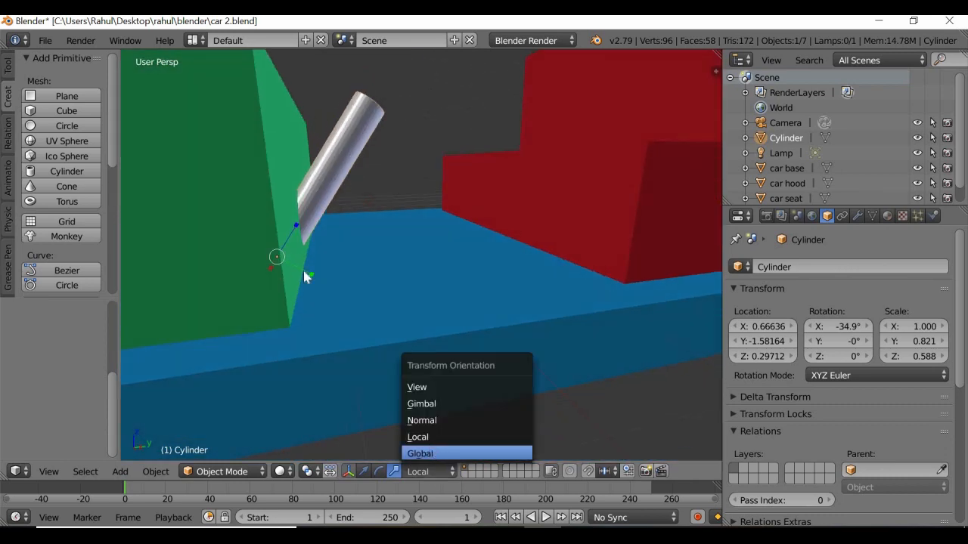
left_click(430, 452)
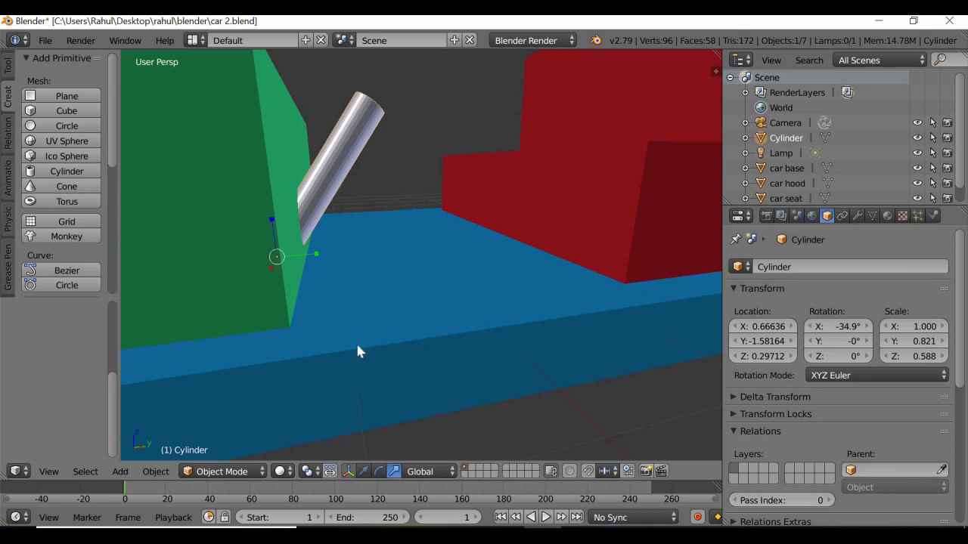
middle_click_drag(373, 319, 356, 341)
left_click(421, 472)
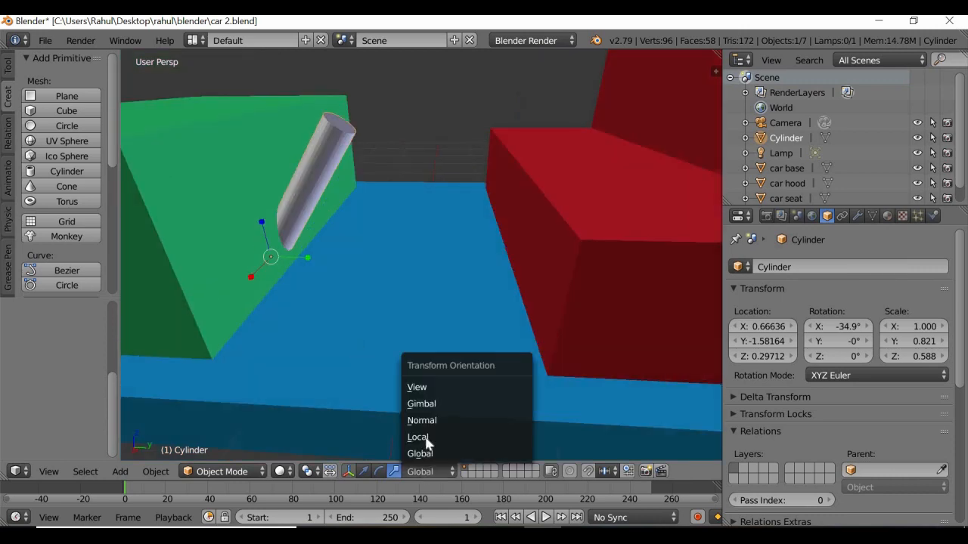
left_click(426, 436)
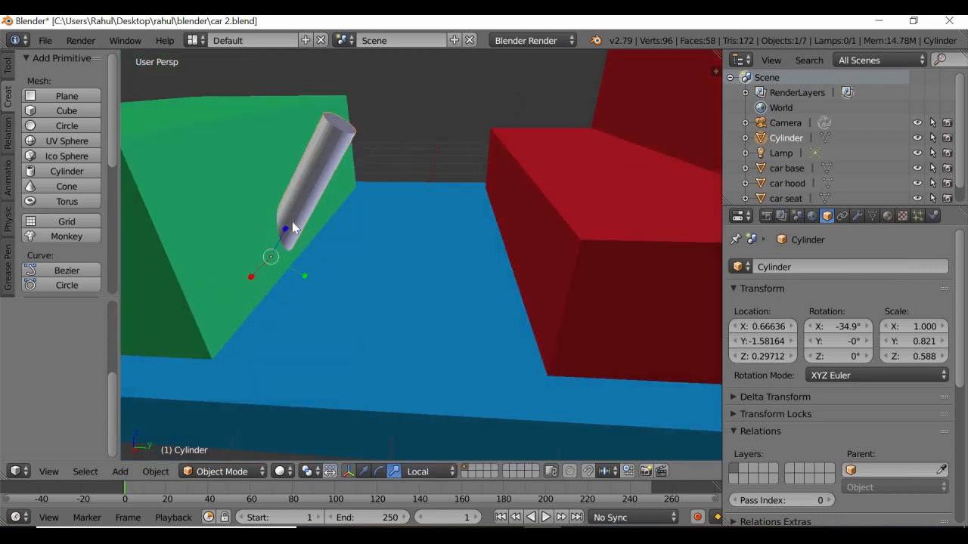
Shorten the cylinder along its local Z axis to a Z scale of about 0.352.
middle_click_drag(306, 261, 304, 259)
scroll(305, 266, "down", 3)
scroll(343, 215, "up", 2)
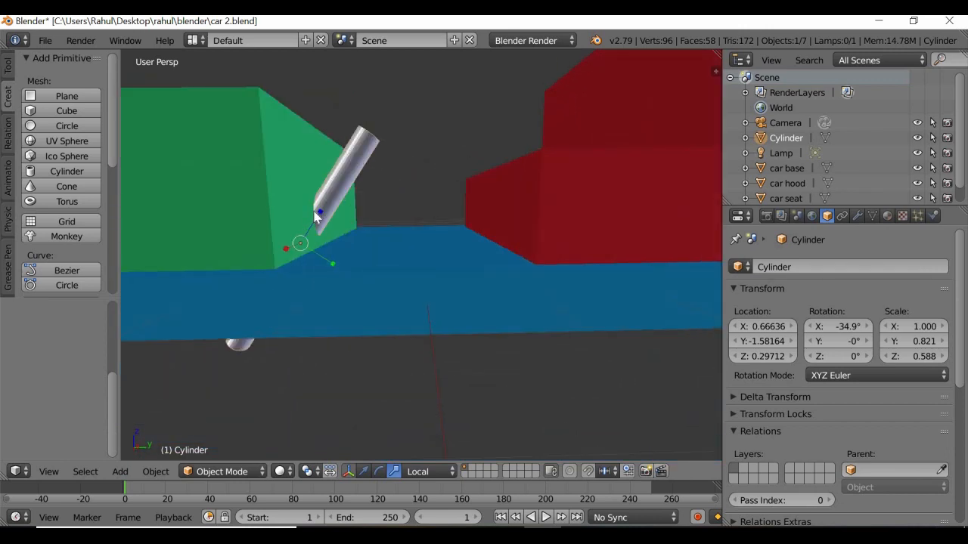
left_click_drag(319, 222, 307, 261)
middle_click_drag(307, 261, 362, 249)
scroll(334, 185, "up", 4)
scroll(317, 242, "down", 2)
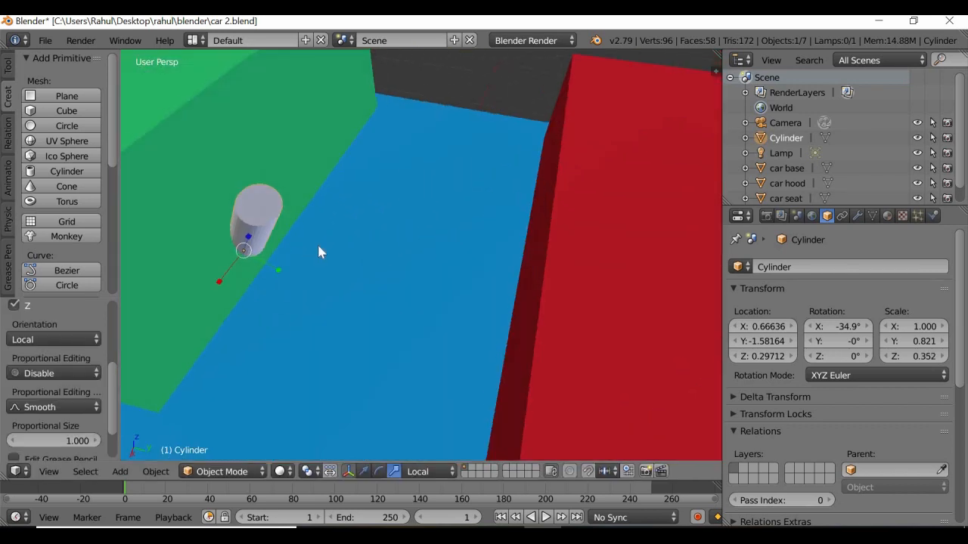
scroll(229, 250, "up", 1)
key("s")
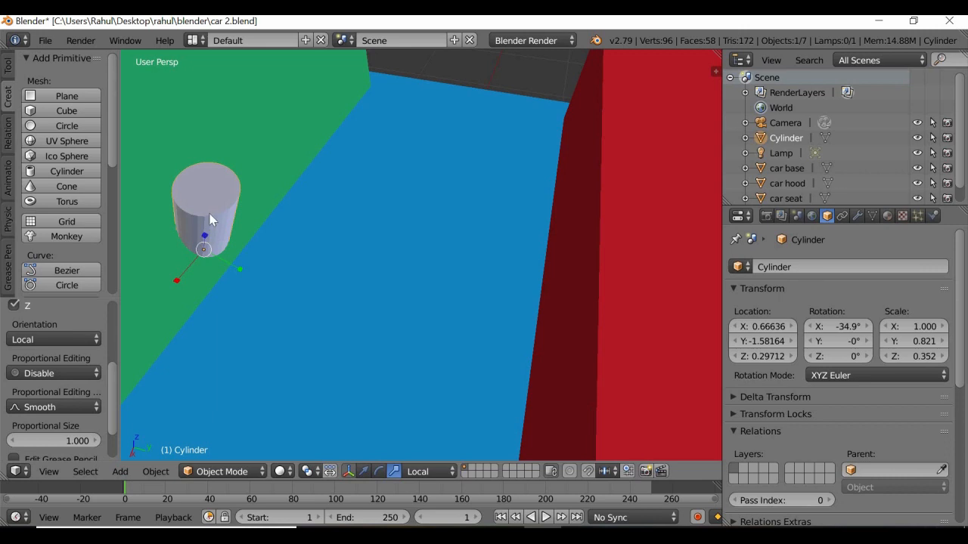
key("z")
key("z")
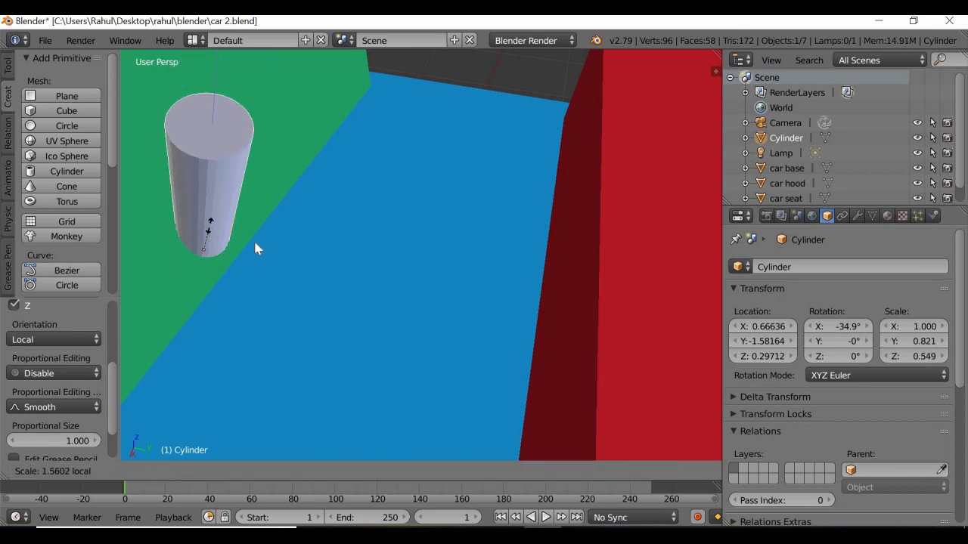
key("Escape")
Set the cylinder's Y scale to 1.
left_click(923, 340)
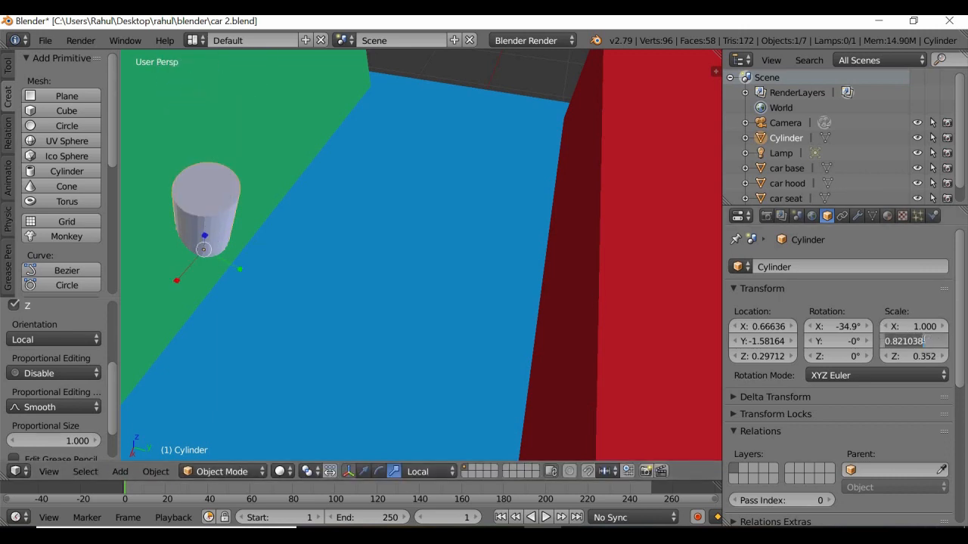
type("1")
key("Return")
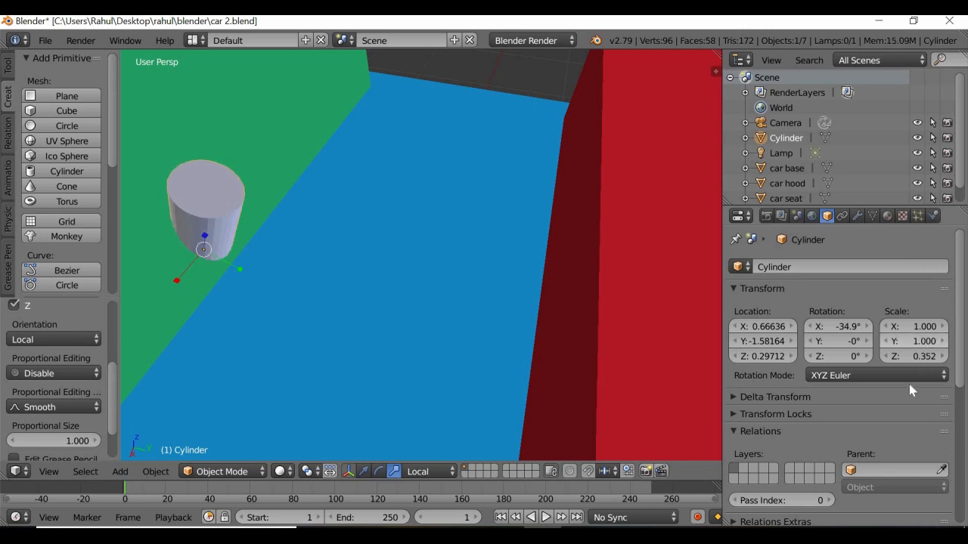
middle_click_drag(440, 319, 390, 346)
middle_click_drag(437, 318, 383, 328)
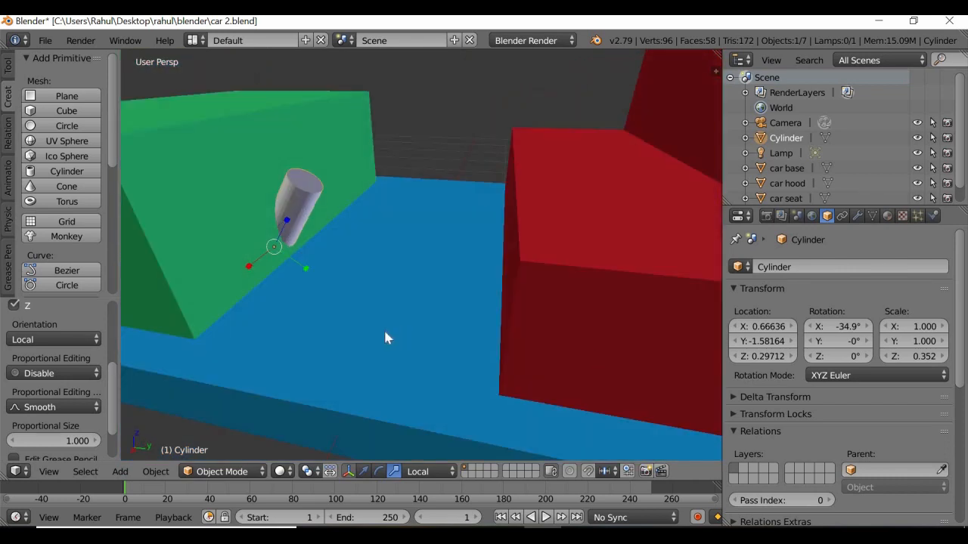
Place the 3D cursor in the gap between the hood and the seat, and delete the tilted cylinder.
left_click(433, 137)
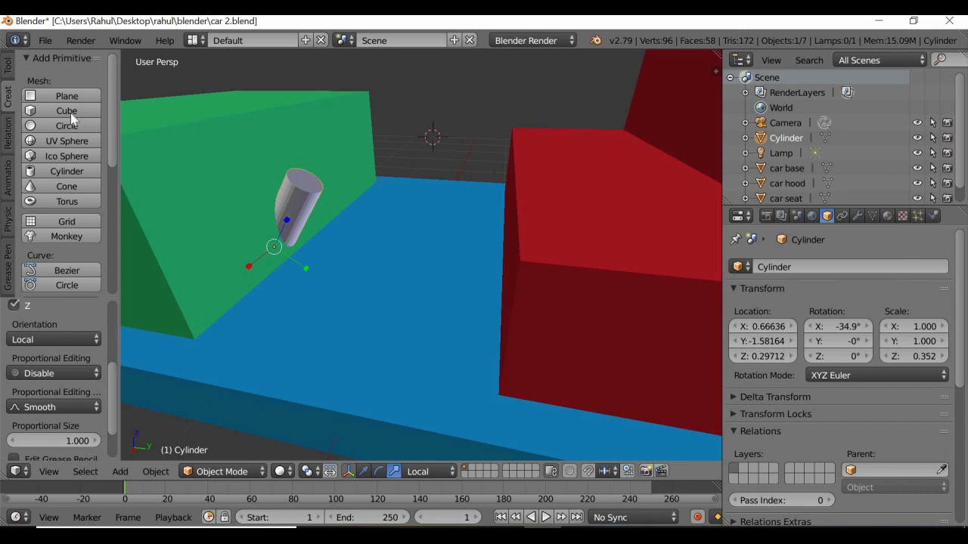
key("x")
left_click(363, 189)
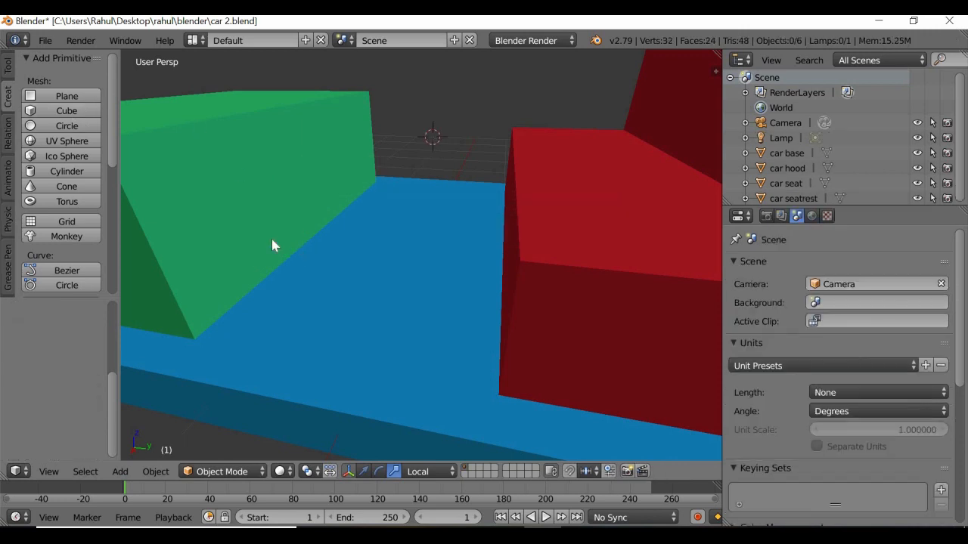
Add a new cylinder at the 3D cursor between the hood and the seat.
scroll(378, 308, "down", 5)
middle_click_drag(386, 307, 378, 301)
scroll(377, 301, "up", 2)
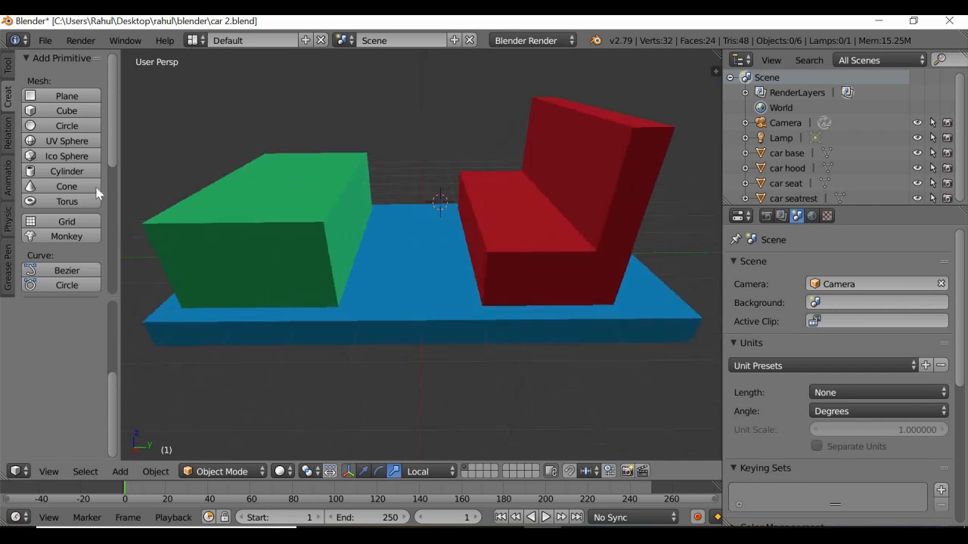
left_click(82, 172)
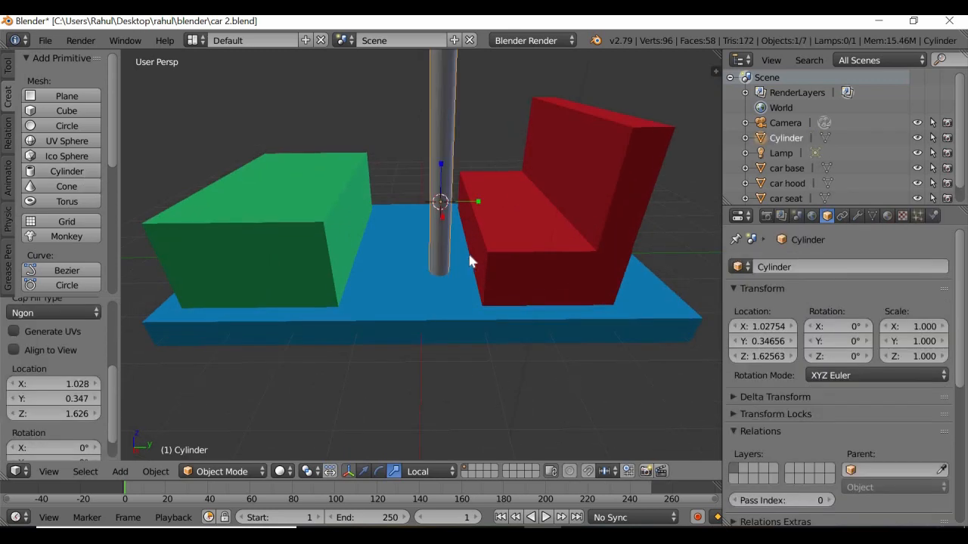
scroll(470, 282, "down", 2)
middle_click_drag(469, 277, 469, 278)
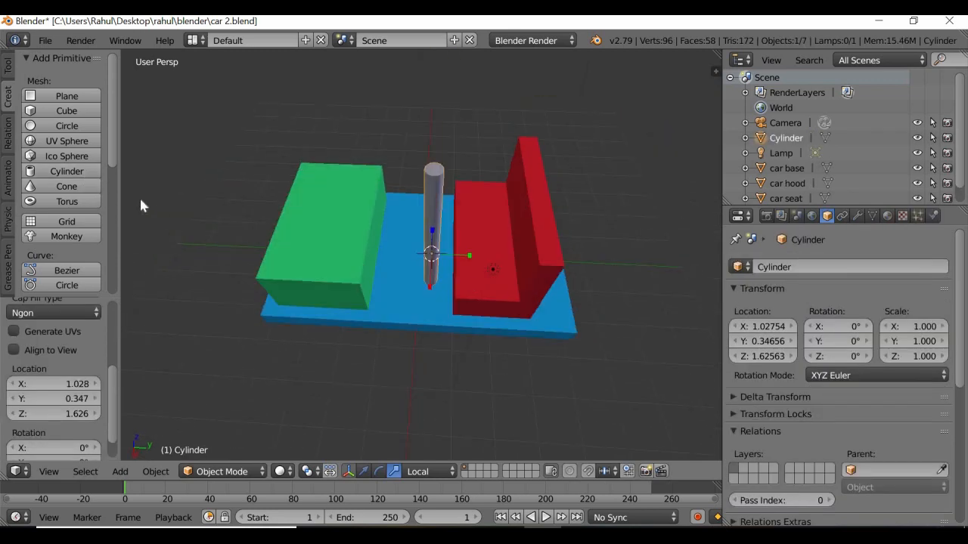
Tilt the new cylinder toward the seat by rotating it about its X axis to about -31.7°.
left_click(8, 140)
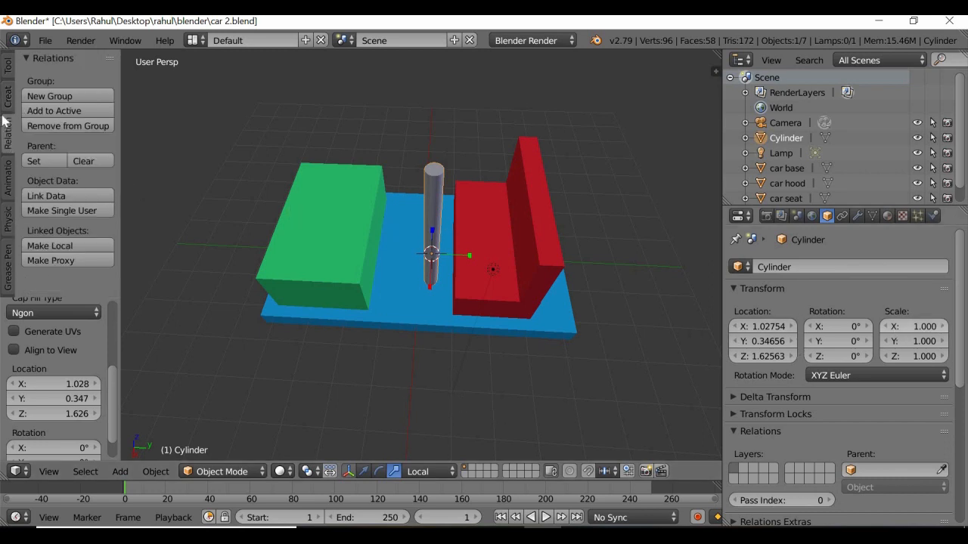
left_click(8, 71)
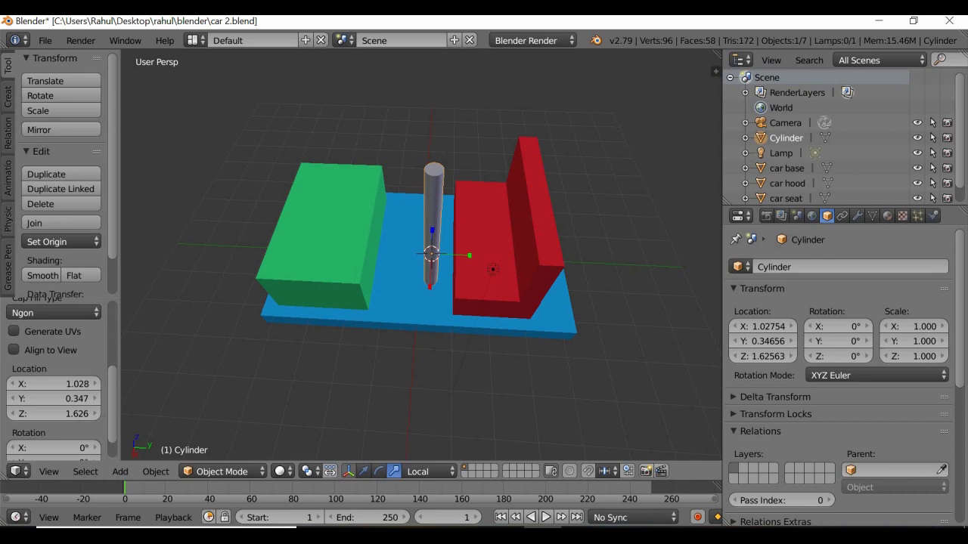
left_click(379, 471)
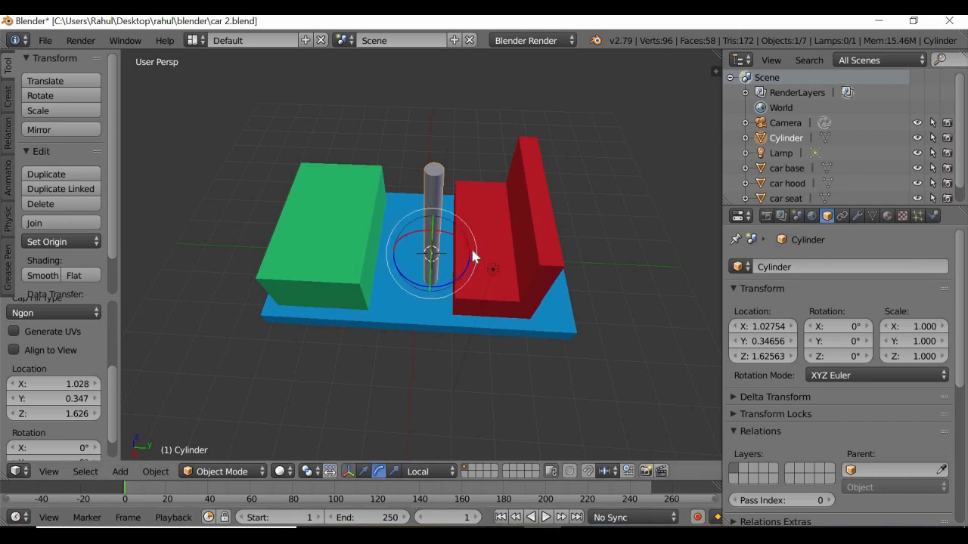
left_click_drag(471, 245, 453, 299)
scroll(456, 318, "up", 2)
middle_click_drag(456, 318, 375, 456)
Move the tilted cylinder along the global Y axis to about Y -1.063, against the rear of the hood.
left_click(364, 471)
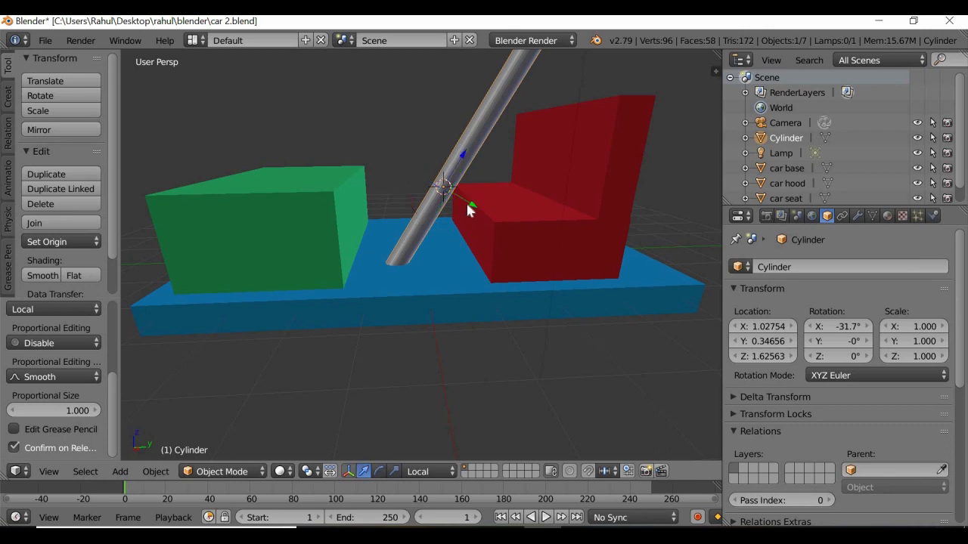
left_click(421, 474)
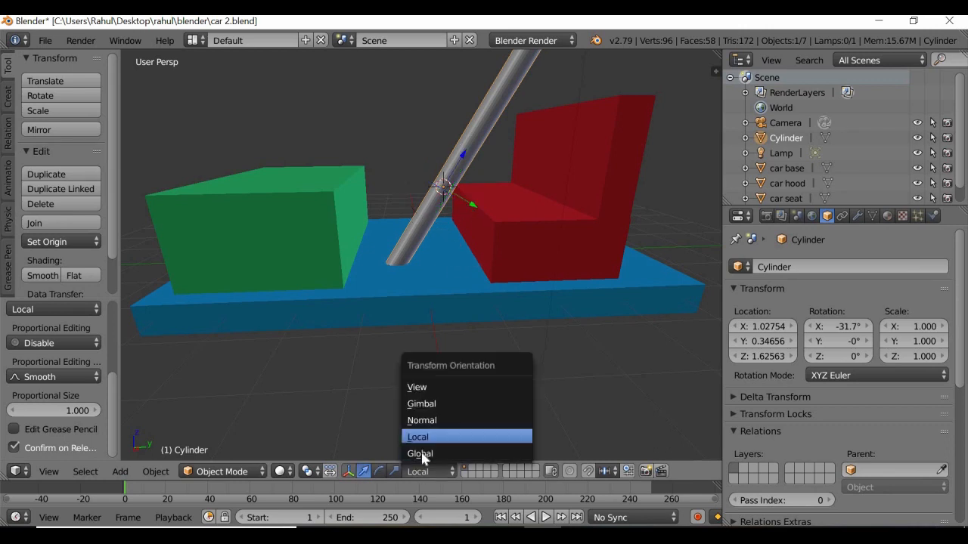
left_click(421, 452)
left_click_drag(471, 189, 386, 245)
scroll(387, 249, "down", 2)
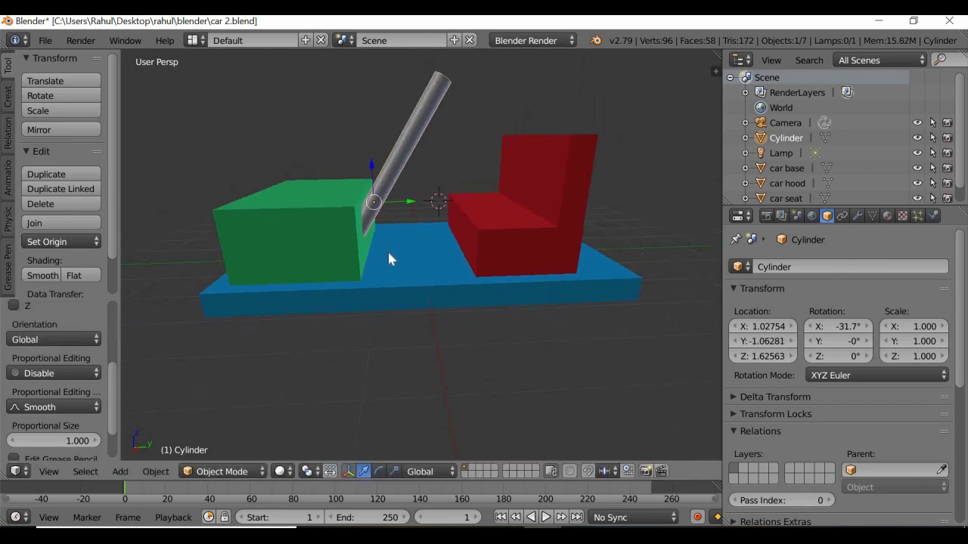
middle_click_drag(386, 269, 422, 421)
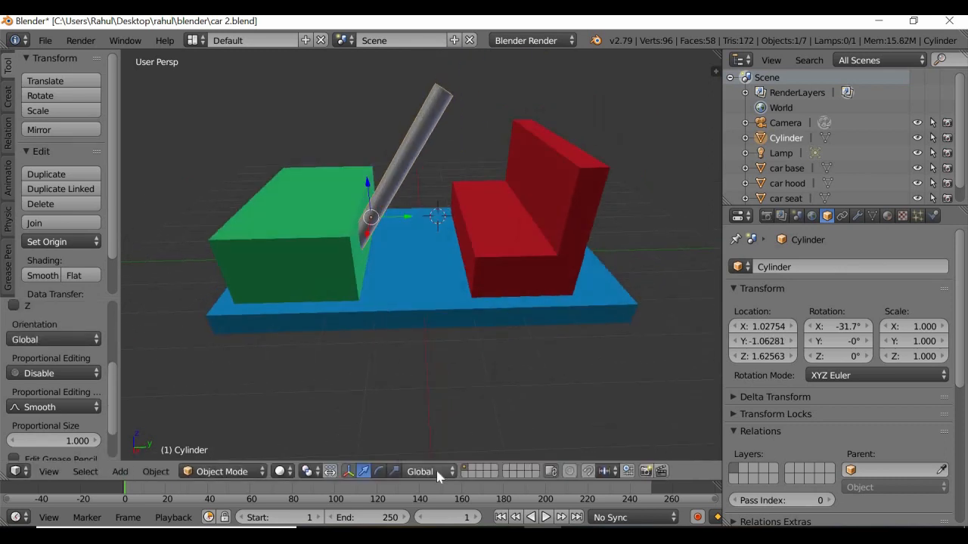
Shorten the cylinder along its local Z axis to a Z scale of about 0.327.
left_click(438, 472)
left_click(435, 434)
left_click(394, 471)
left_click_drag(389, 191, 388, 295)
middle_click_drag(388, 290, 355, 193)
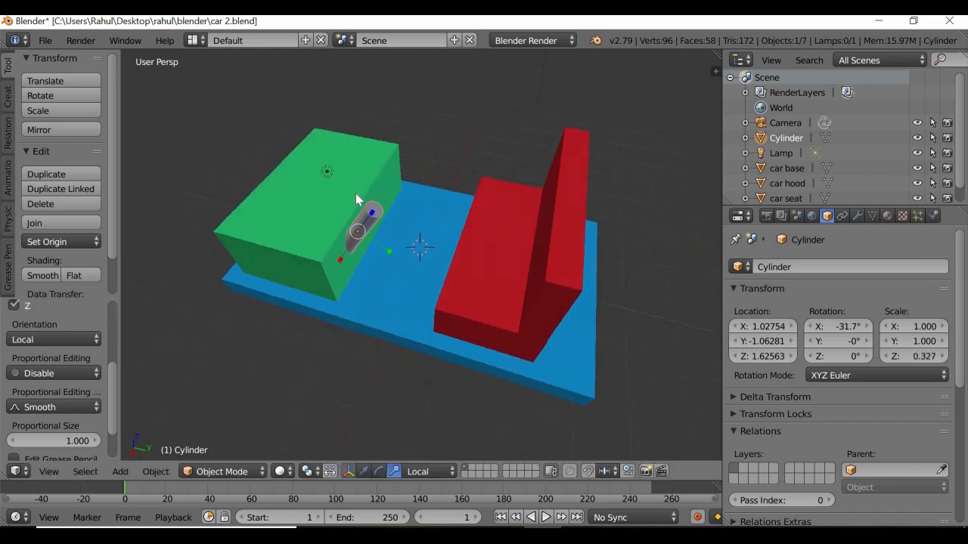
Switch to the Global orientation and rotate the cylinder about the X axis to about -40.6°.
scroll(343, 206, "up", 5)
middle_click_drag(315, 276, 323, 236)
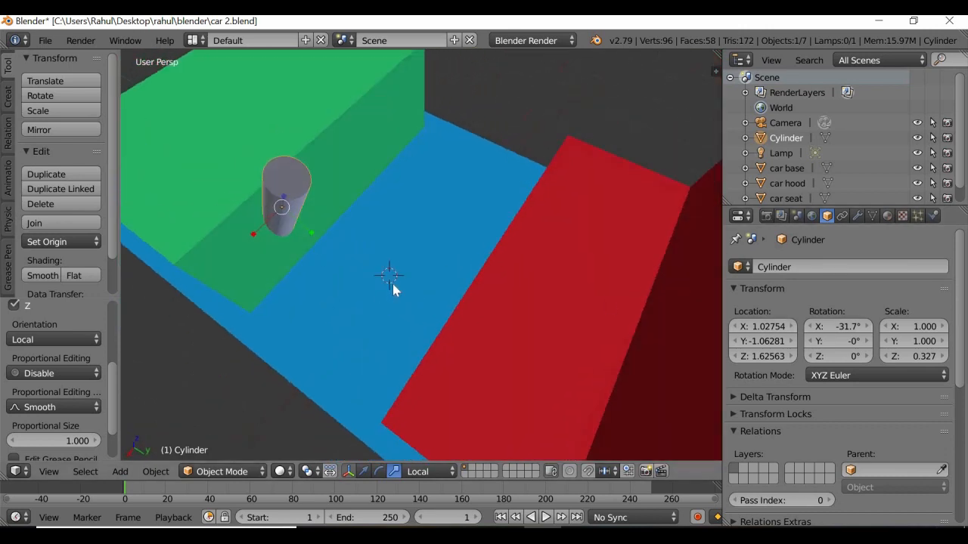
middle_click_drag(389, 277, 393, 256)
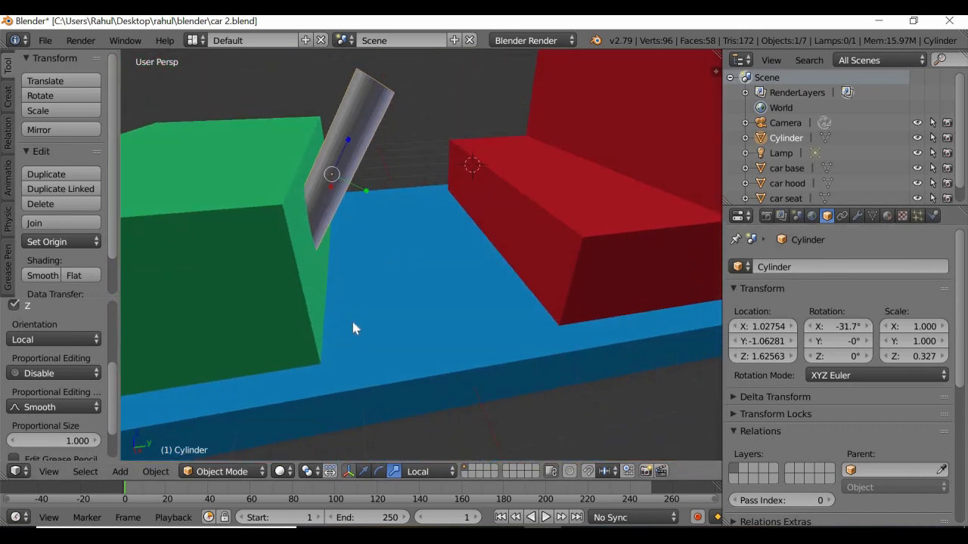
middle_click_drag(352, 323, 356, 293)
middle_click_drag(426, 281, 410, 449)
left_click(425, 471)
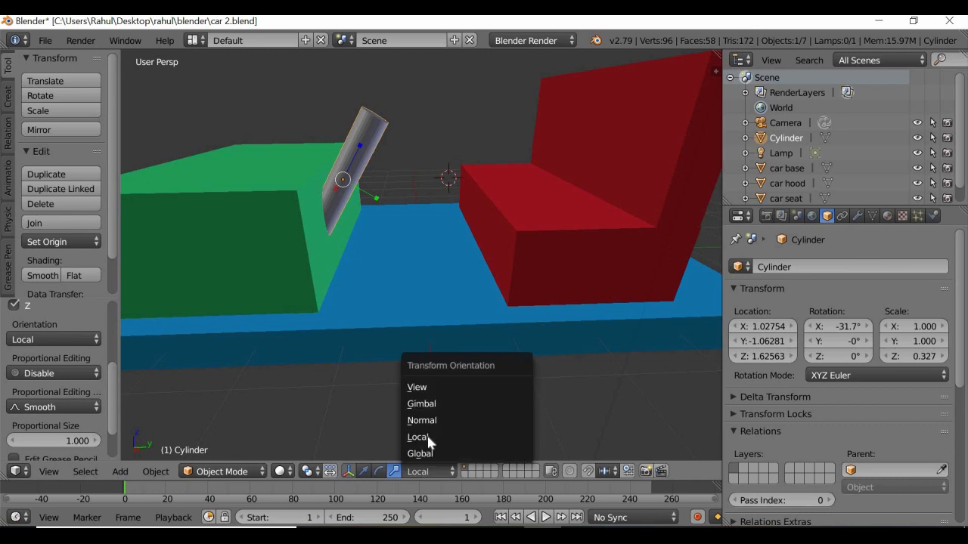
left_click(431, 454)
left_click(380, 473)
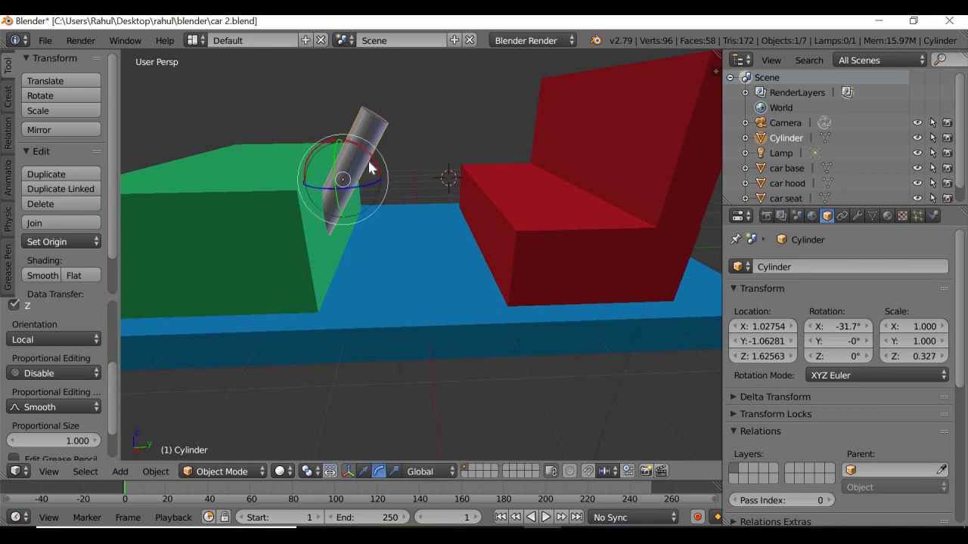
left_click_drag(373, 159, 370, 247)
Move the cylinder along the global Y axis to about Y -0.898, keeping its lower end in the hood.
middle_click_drag(369, 247, 287, 237)
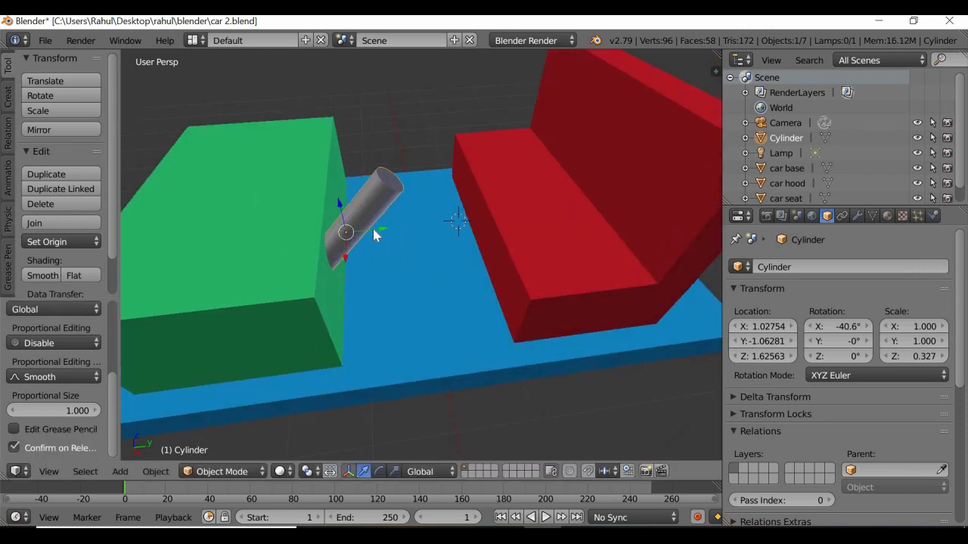
key("g")
key("y")
left_click(386, 296)
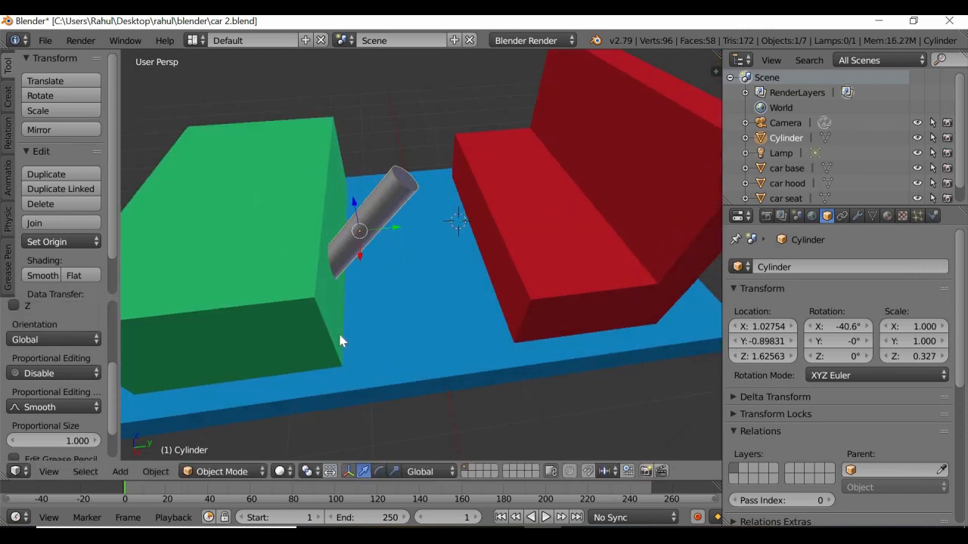
middle_click_drag(341, 340, 392, 277)
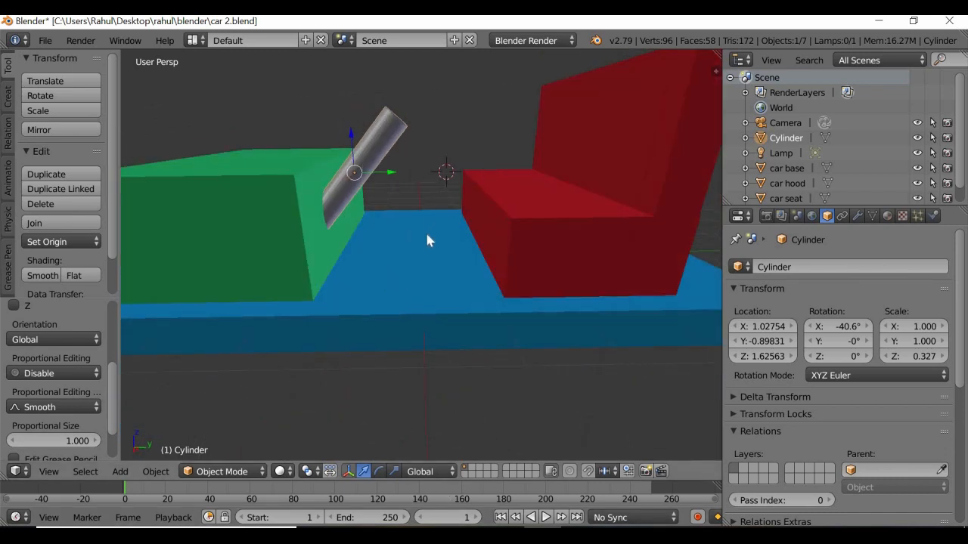
mouse_move(372, 266)
middle_mouse_down()
mouse_move(294, 313)
mouse_move(391, 270)
mouse_move(356, 250)
mouse_move(374, 285)
middle_mouse_up()
scroll(372, 266, "up", 3)
scroll(363, 279, "down", 1)
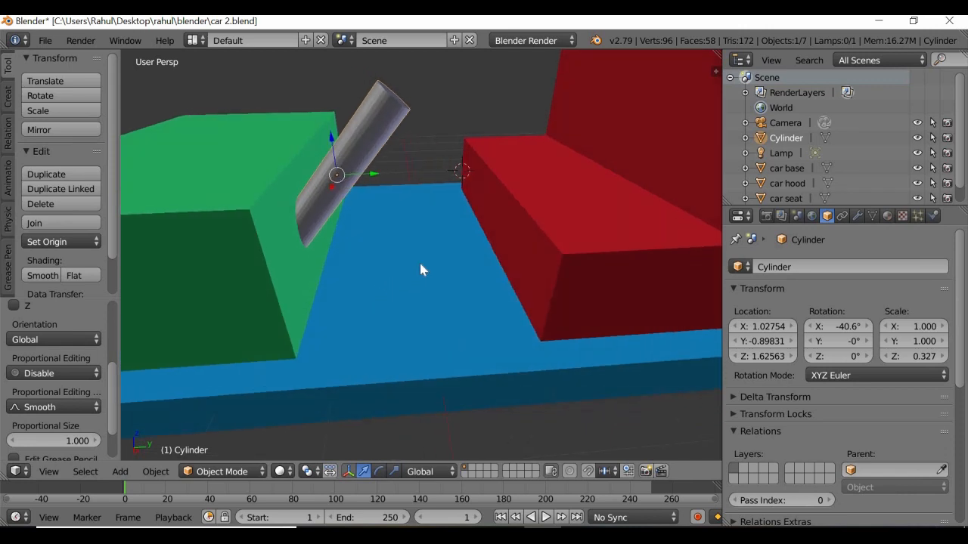
middle_click_drag(410, 288, 442, 271)
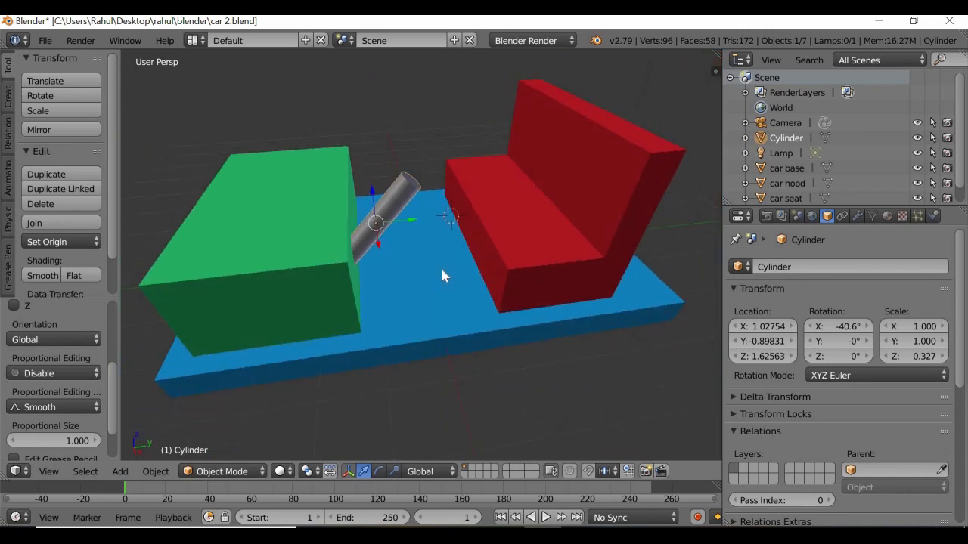
left_click(8, 97)
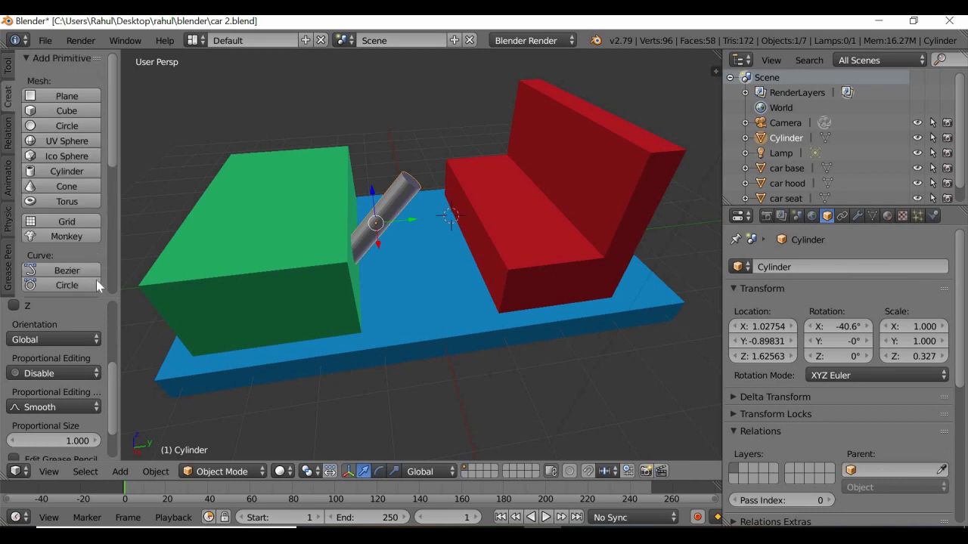
left_click(67, 201)
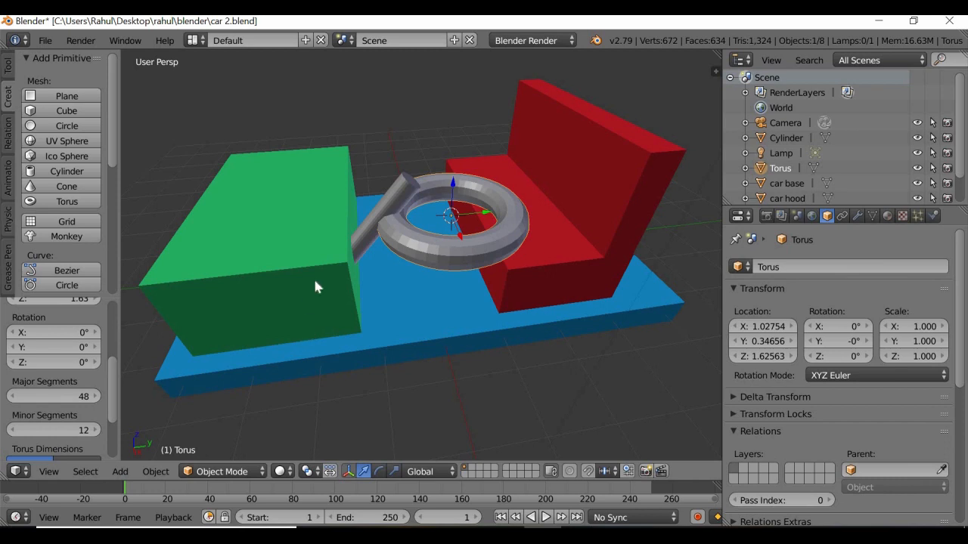
key("Delete")
Place the 3D cursor at the upper end of the steering rod and add a torus there.
right_click(413, 179)
left_click(413, 174)
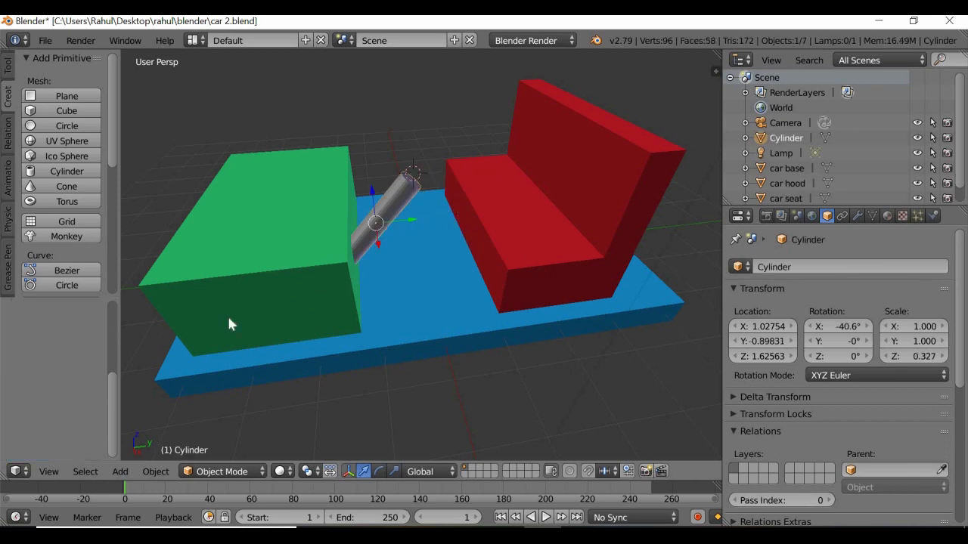
left_click(67, 202)
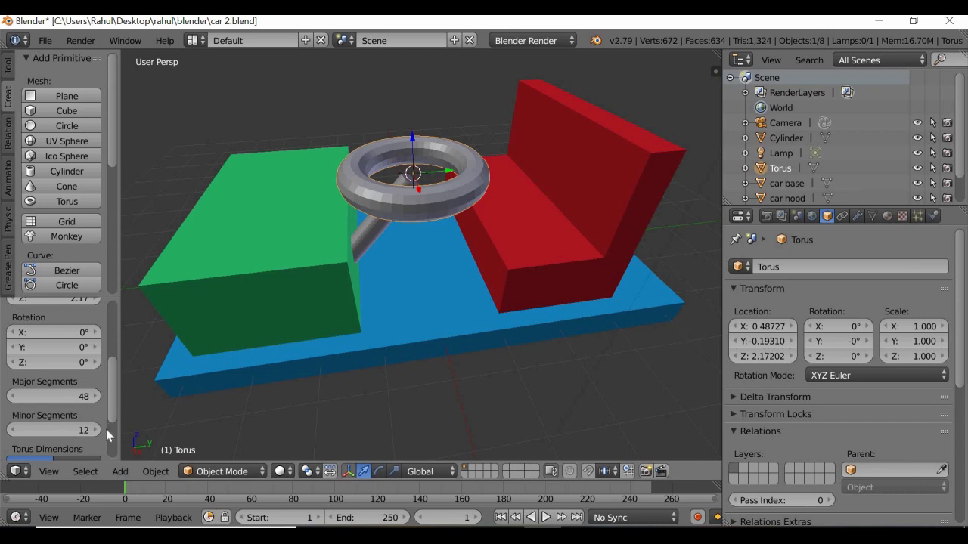
Set the torus's minor radius to 0.07 and its major radius to 0.88.
scroll(106, 436, "down", 3)
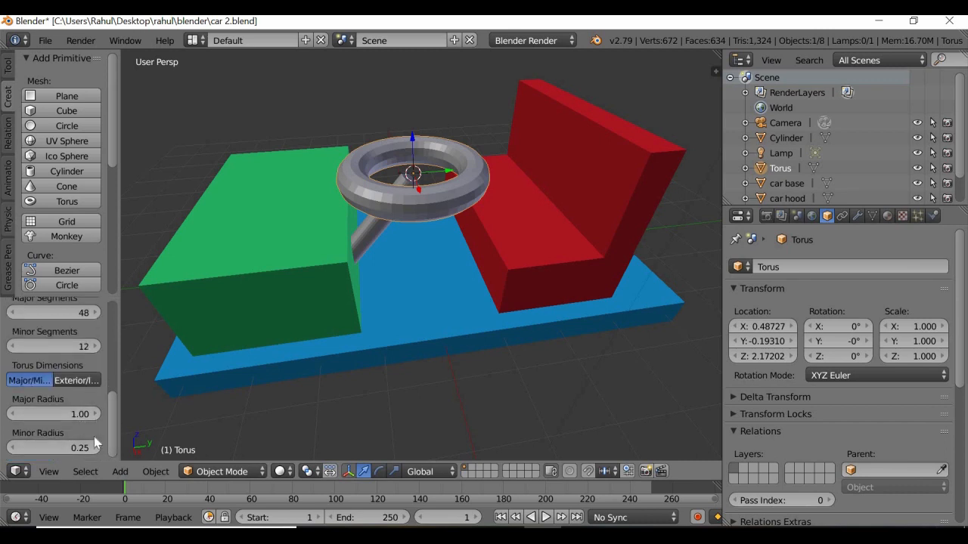
left_click_drag(69, 448, 38, 447)
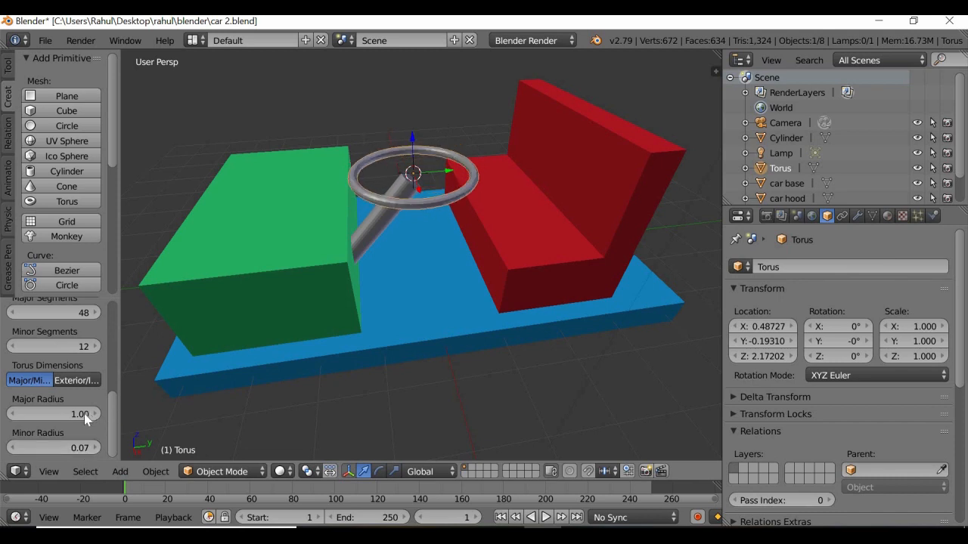
mouse_move(83, 414)
left_mouse_down()
mouse_move(59, 413)
mouse_move(69, 413)
left_mouse_up()
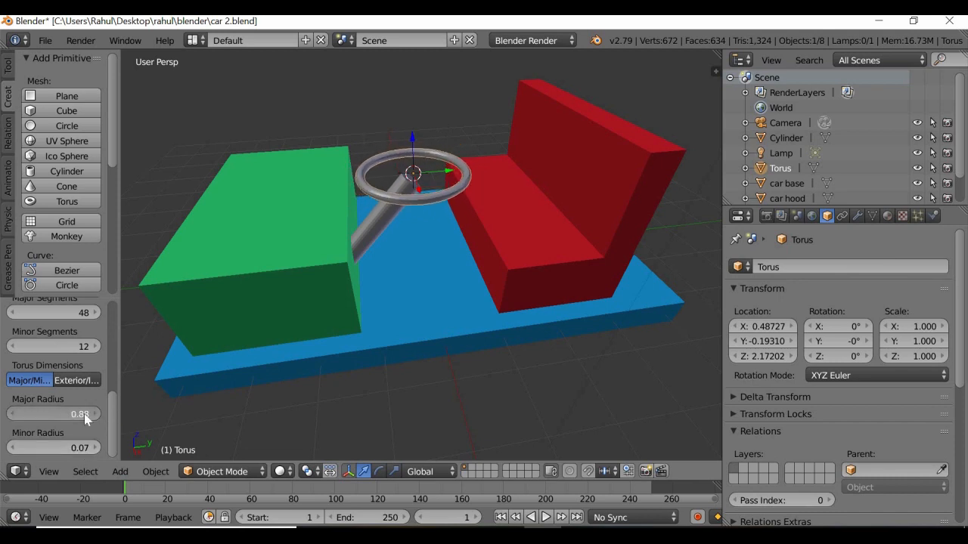
middle_click_drag(423, 266, 424, 230)
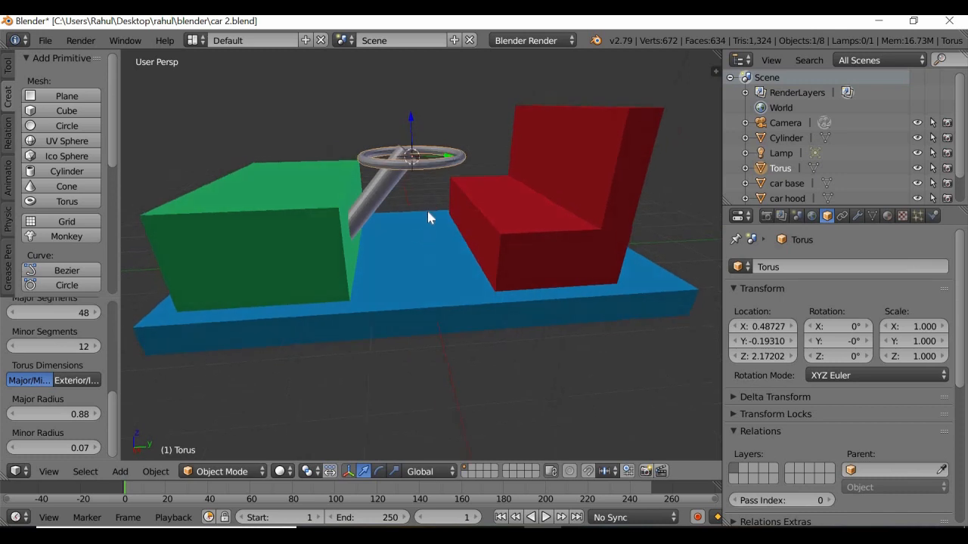
Rotate the steering-wheel torus about the X axis to about -37.7°.
scroll(428, 205, "up", 5)
middle_click_drag(436, 110, 432, 455)
left_click(379, 471)
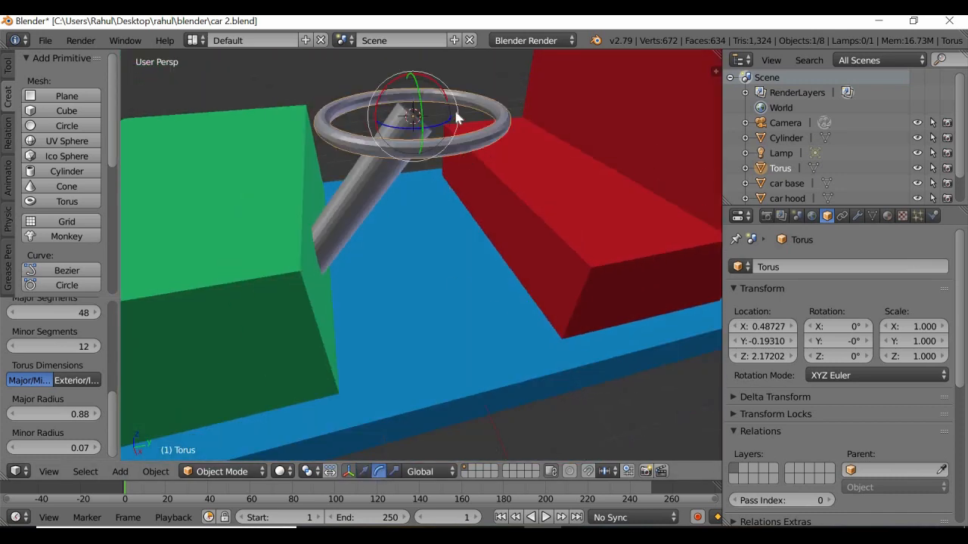
left_click_drag(445, 108, 502, 244)
Move the torus along the global X axis to about X 1.037, centring it sideways on the steering rod.
middle_click_drag(373, 260, 373, 266)
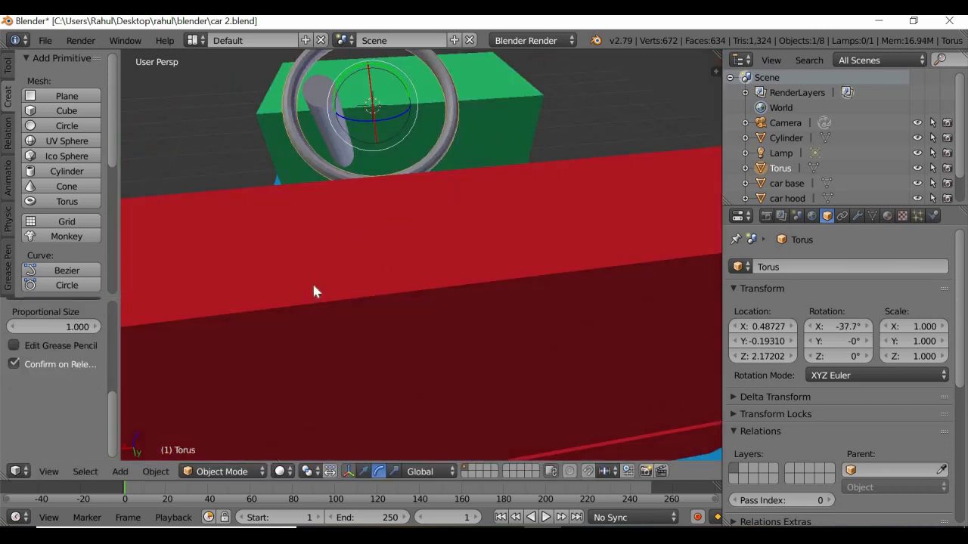
left_click(364, 472)
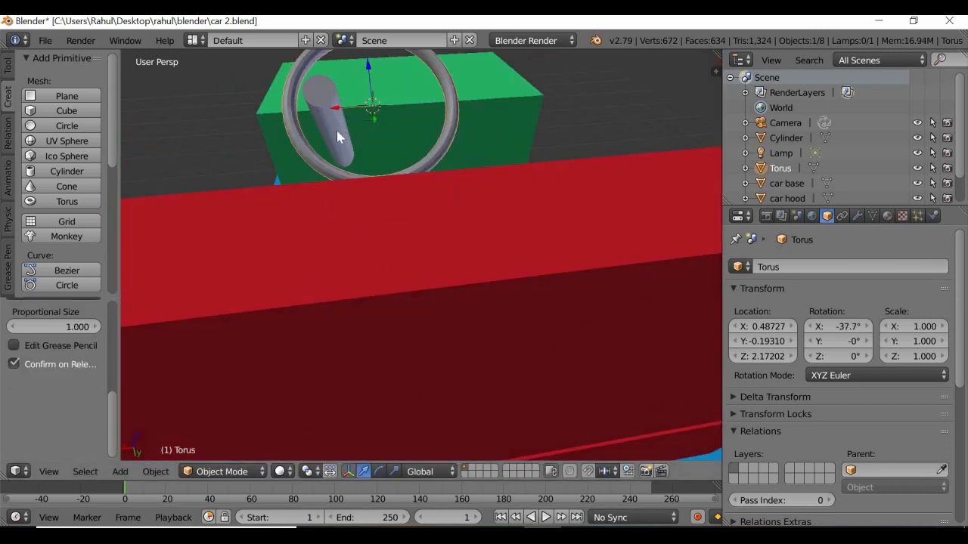
left_click_drag(340, 110, 302, 190)
middle_click_drag(336, 224, 335, 276)
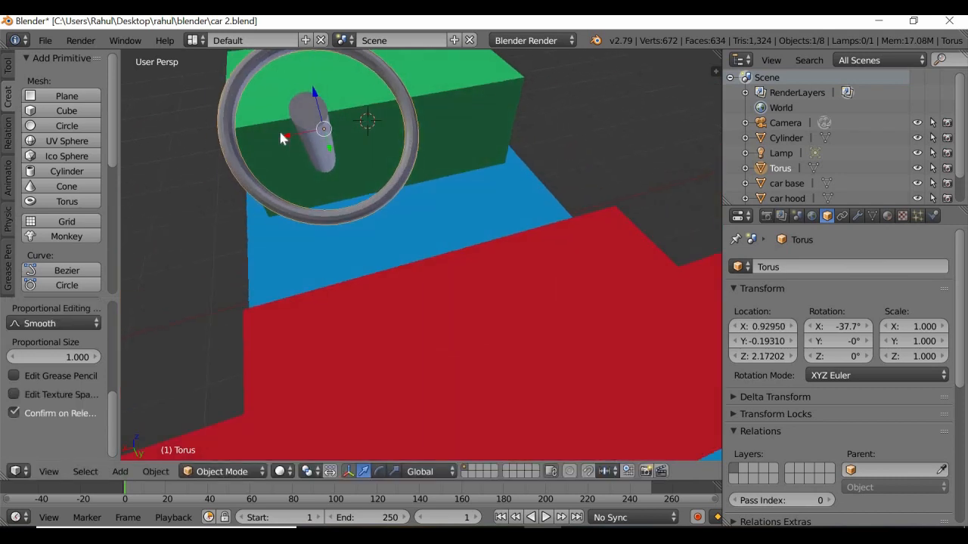
left_click_drag(282, 137, 338, 284)
Move the torus onto the upper end of the steering rod, at about Y -0.233 and Z 2.360.
middle_click_drag(338, 284, 371, 169)
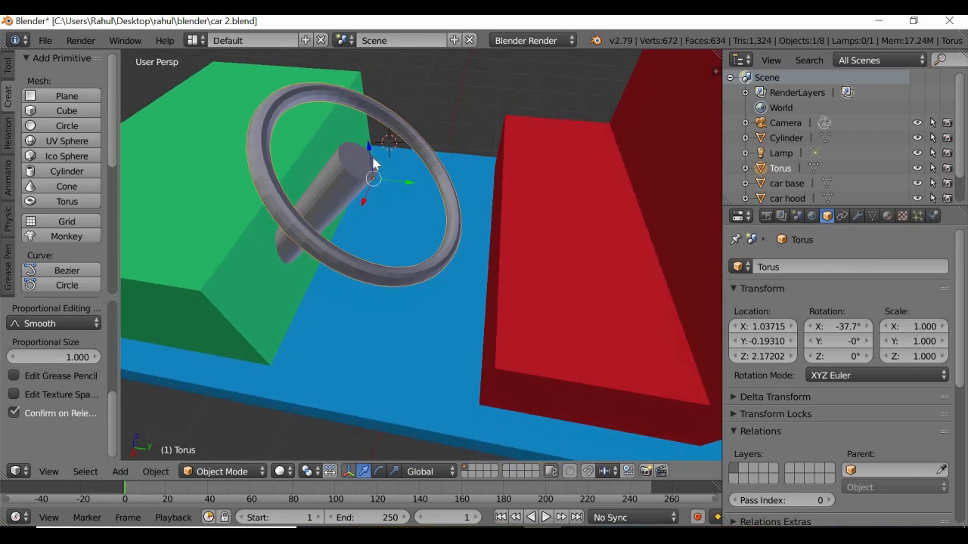
left_click_drag(369, 150, 381, 319)
scroll(380, 319, "down", 5)
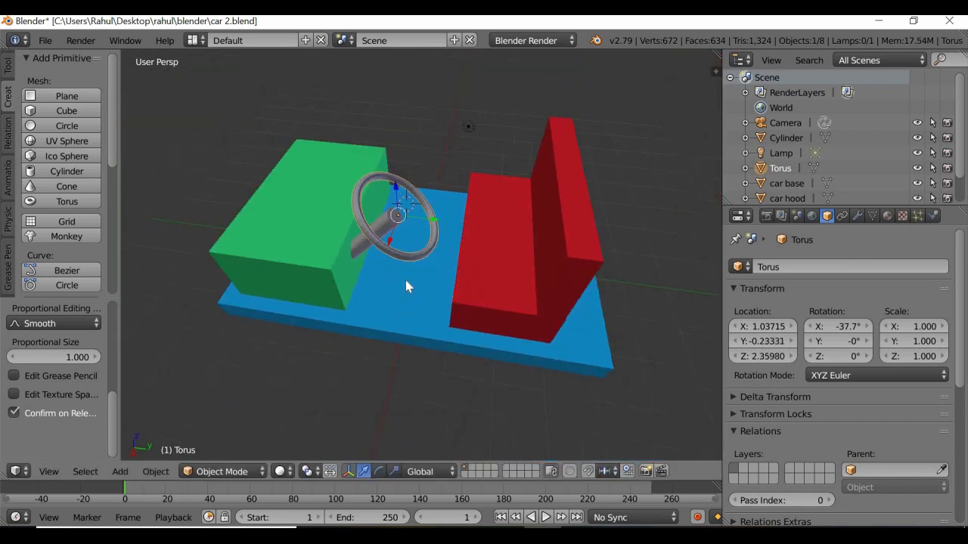
middle_click_drag(406, 280, 406, 287)
scroll(405, 280, "up", 3)
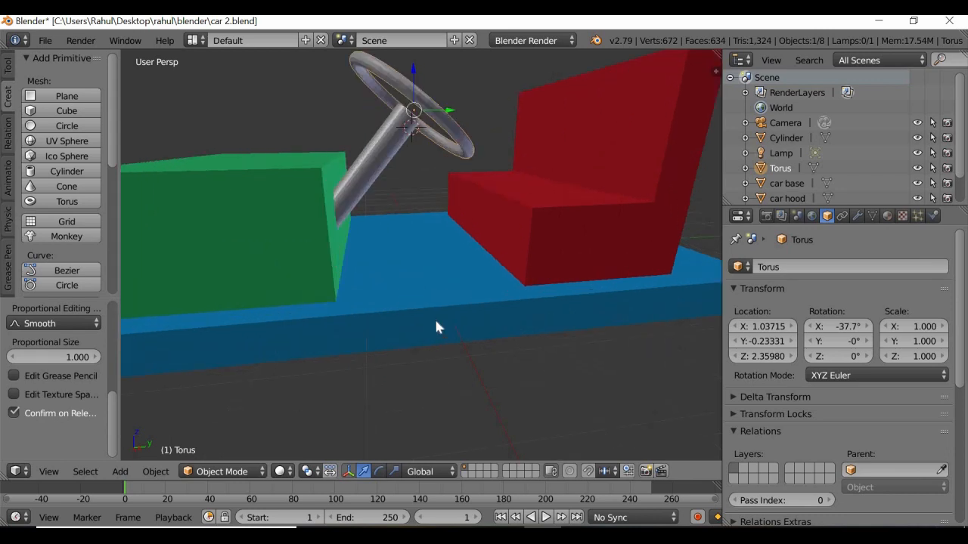
middle_click_drag(436, 321, 507, 363)
scroll(456, 333, "down", 2)
scroll(506, 363, "down", 1)
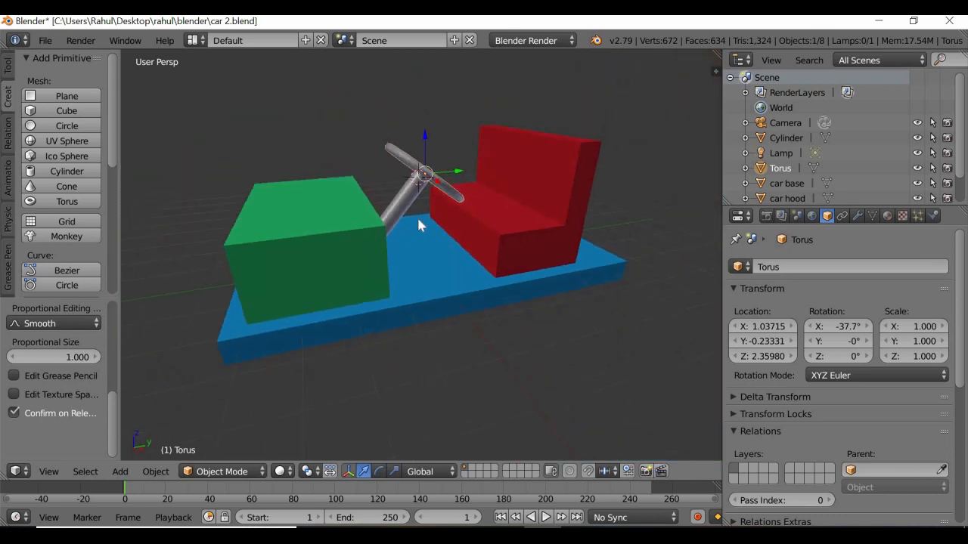
Rename the Cylinder object as "stearing rod".
left_click(787, 139)
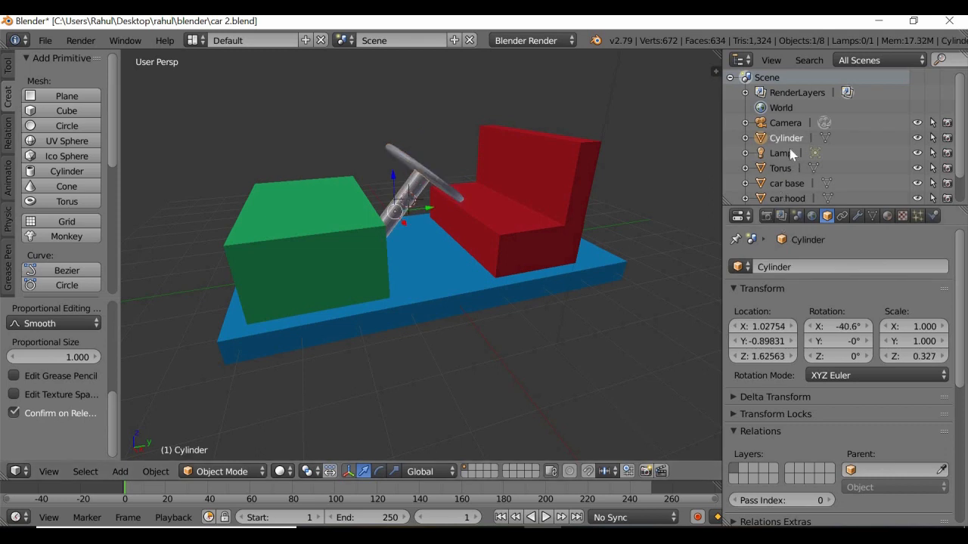
double_click(783, 138)
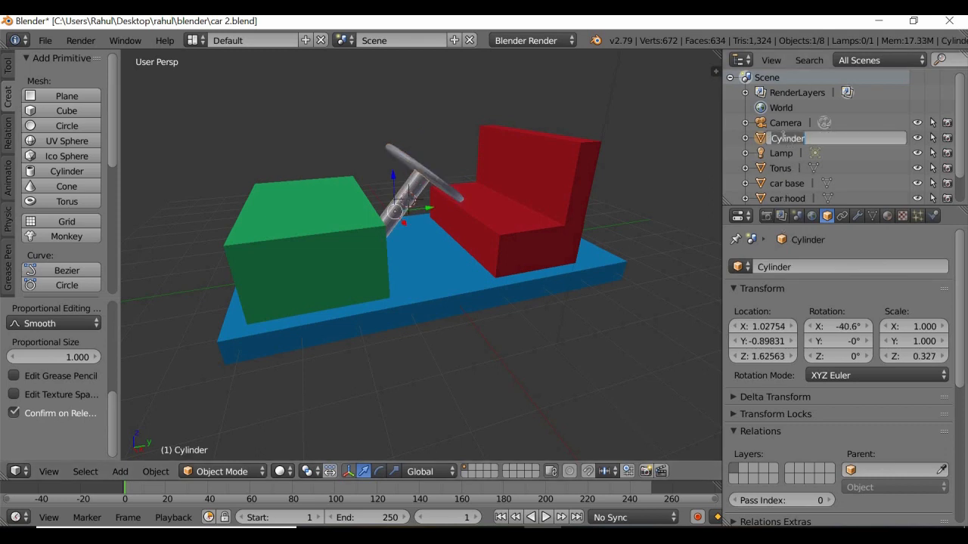
type("stearing rod")
key("Return")
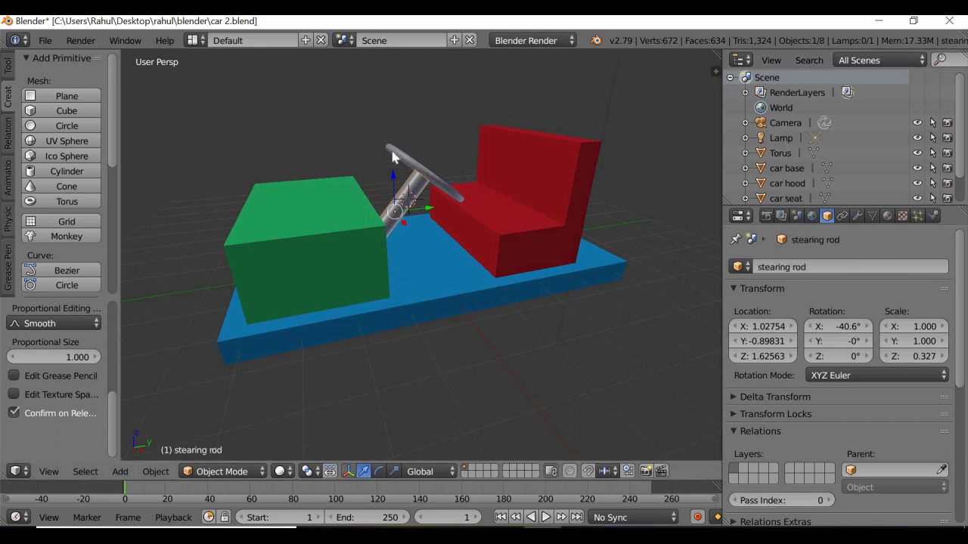
Rename the Torus object as "stearing wheel".
right_click(401, 157)
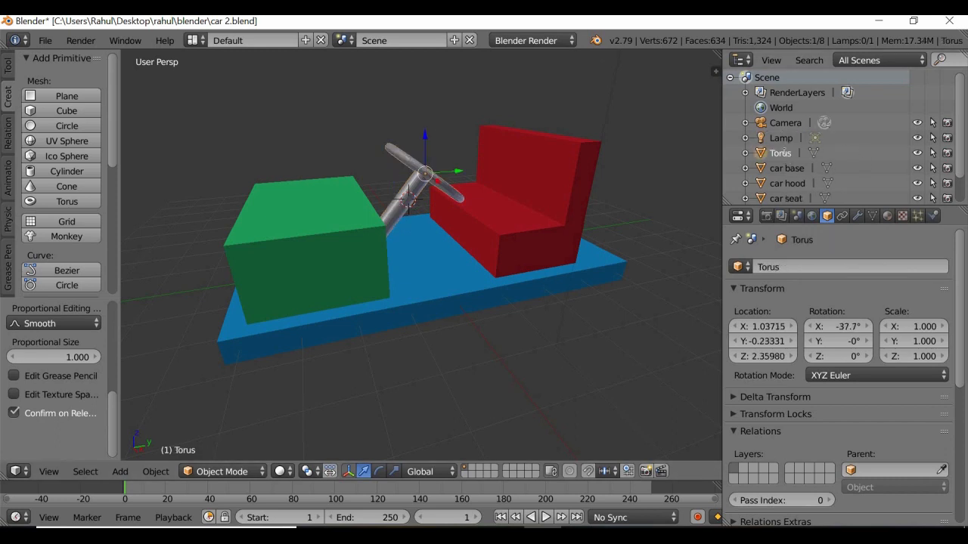
double_click(781, 154)
type("steering wheel")
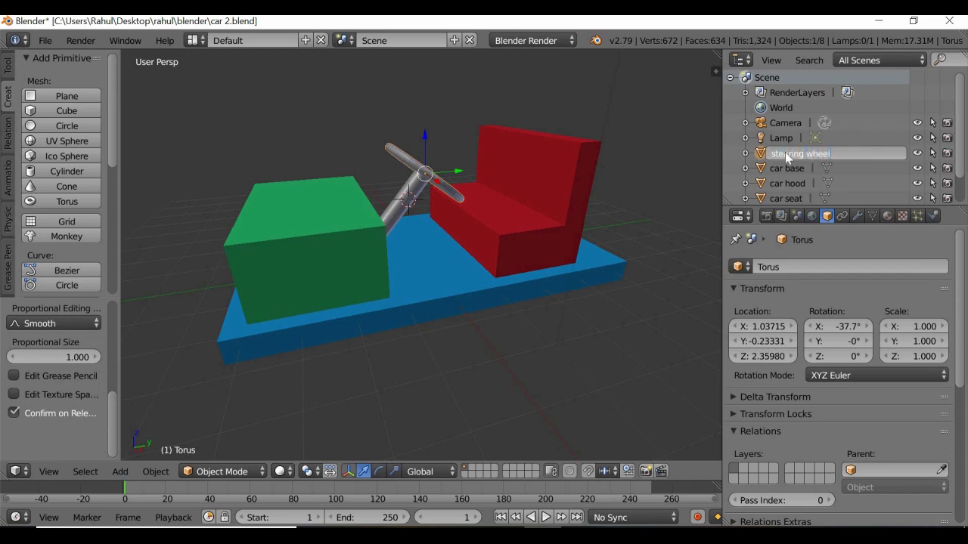
key("Return")
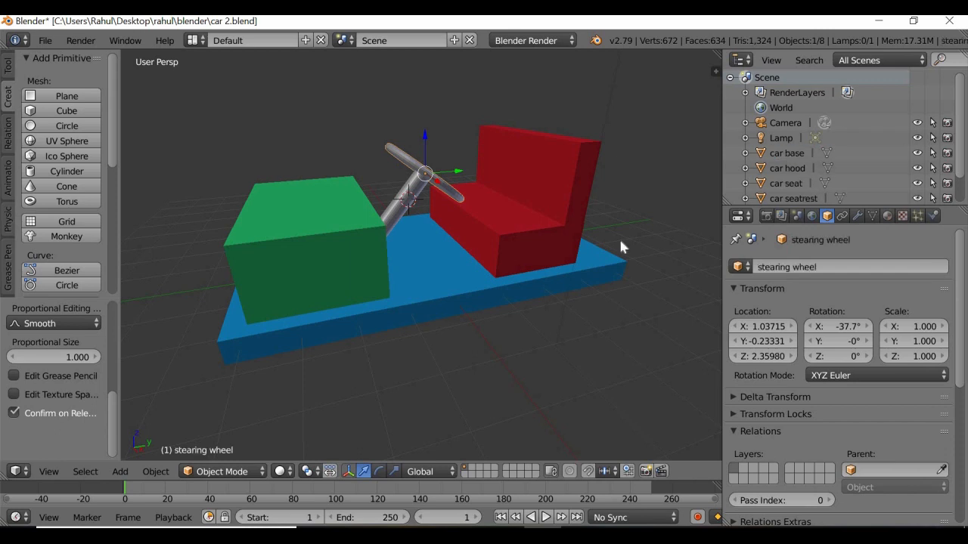
Add a wheel torus below the car base with a minor radius of 0.37 and a major radius of 1.24.
left_click(79, 203)
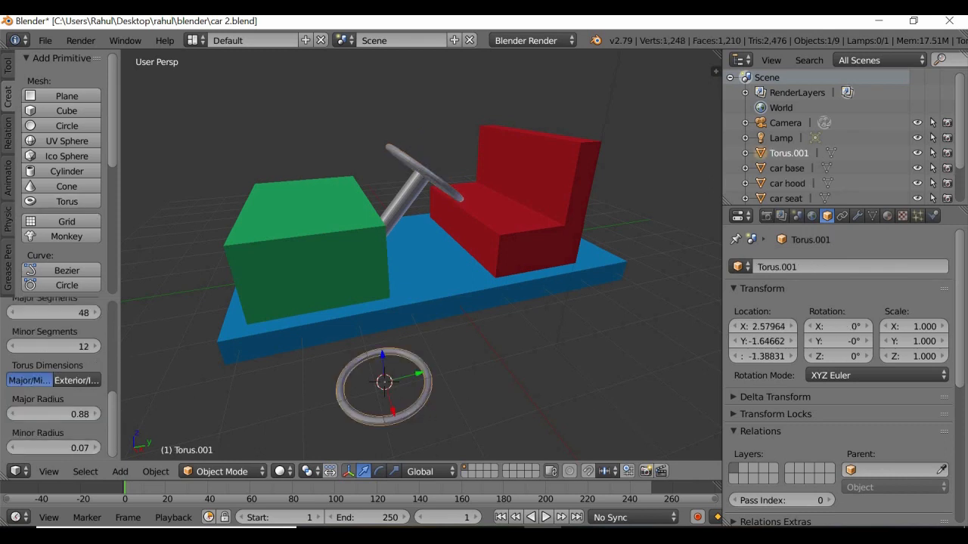
left_click_drag(73, 448, 106, 415)
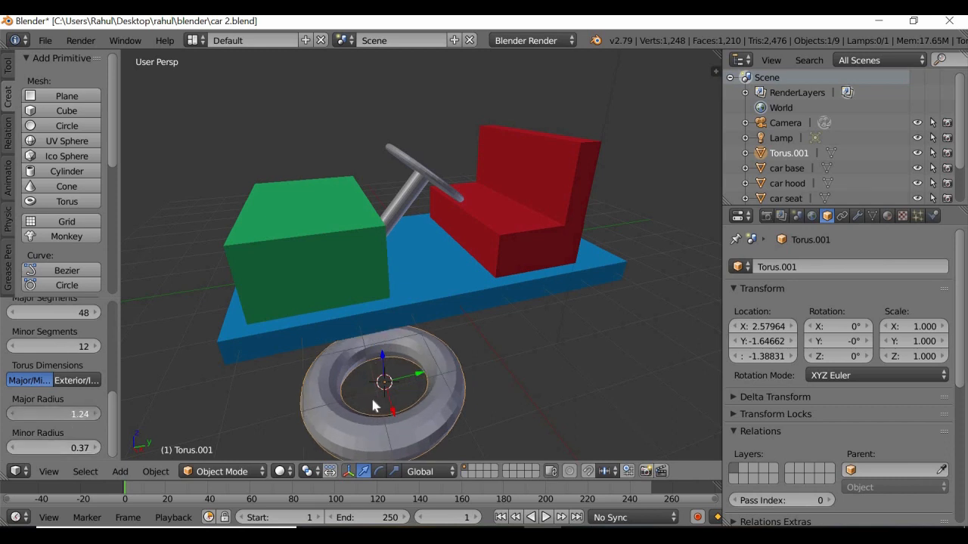
scroll(363, 397, "down", 2)
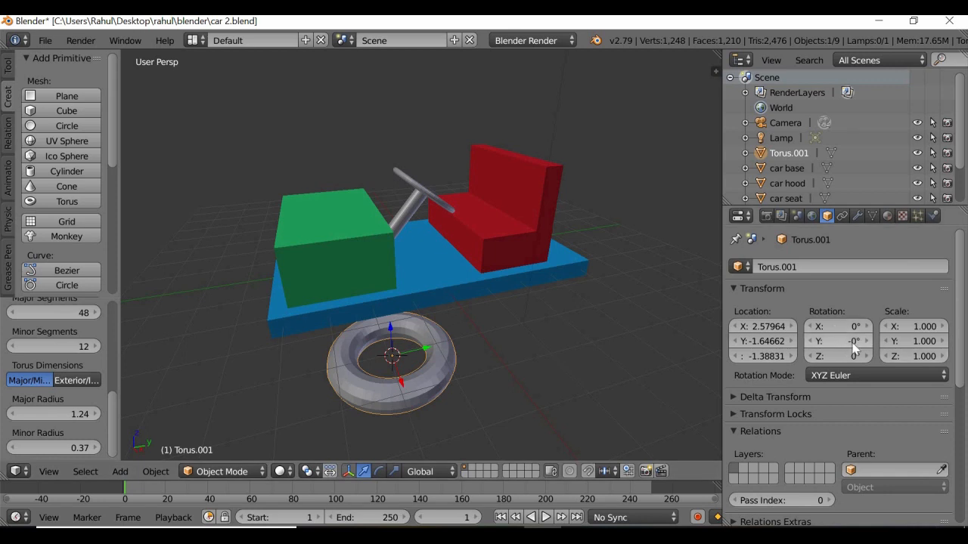
Set the wheel torus's Y rotation to 90° so it stands upright.
mouse_move(838, 341)
left_mouse_down()
mouse_move(855, 341)
mouse_move(845, 342)
left_mouse_up()
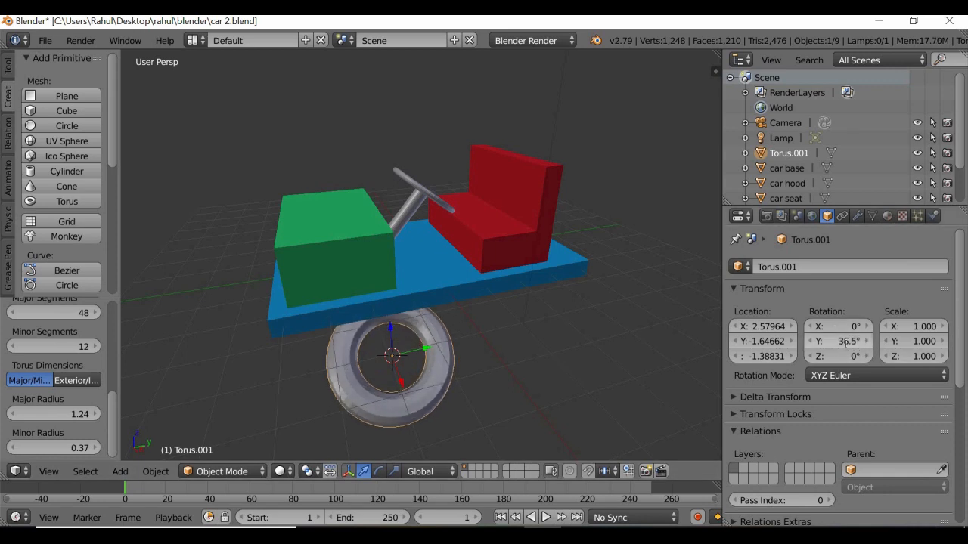
left_click(845, 343)
type("90")
key("Return")
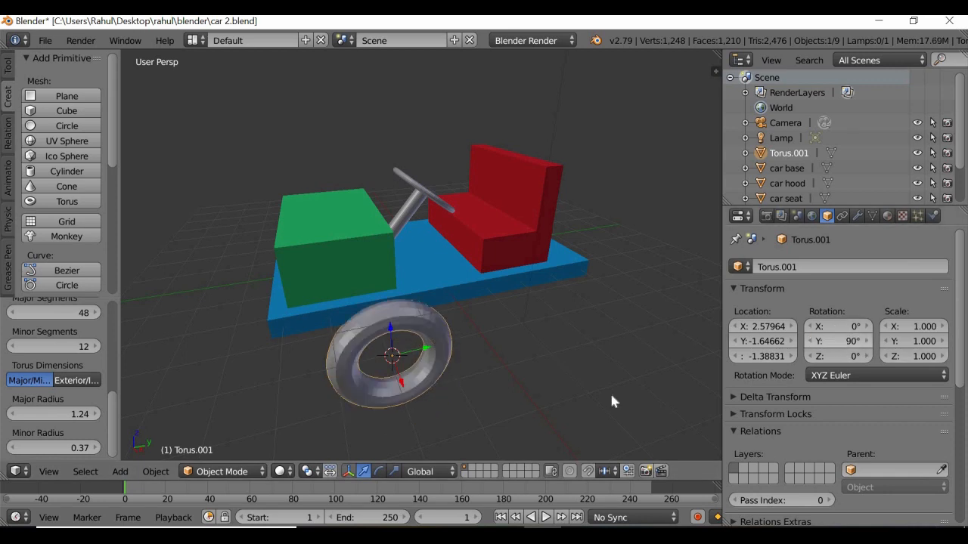
Move the wheel torus beside the front of the car base, to about X 2.879, Y -2.501, Z 0.102.
middle_click_drag(473, 376, 446, 326)
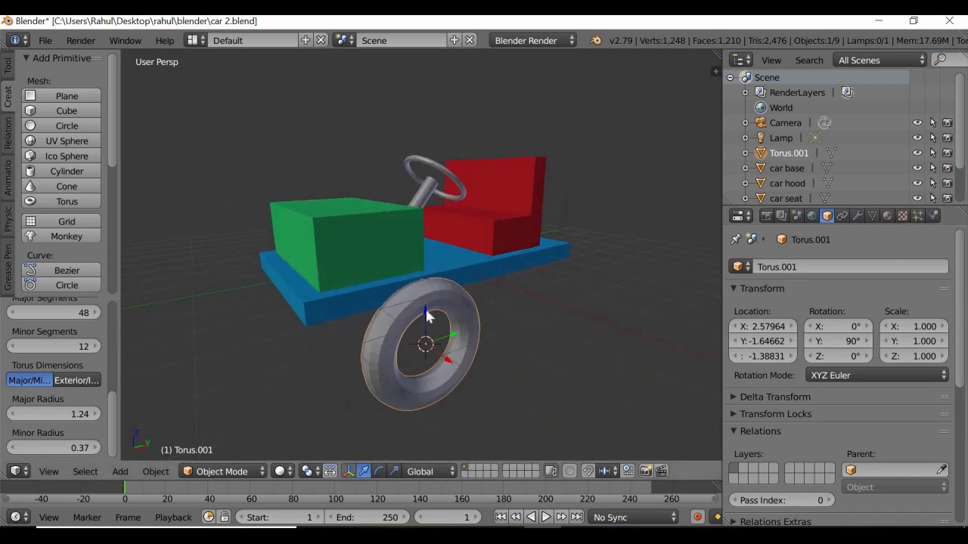
left_click_drag(426, 318, 384, 378)
middle_click_drag(384, 378, 526, 318)
left_click_drag(535, 324, 522, 403)
middle_click_drag(521, 397, 430, 381)
scroll(429, 380, "up", 2)
middle_click_drag(490, 369, 472, 367)
scroll(472, 373, "down", 2)
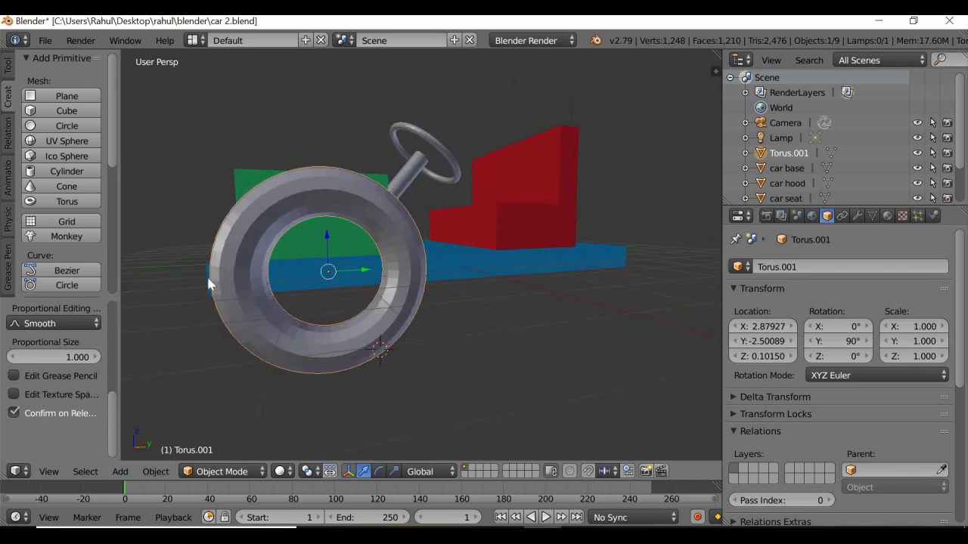
Show the car from the right side in orthographic projection, centred closely on the wheel torus.
left_click(48, 473)
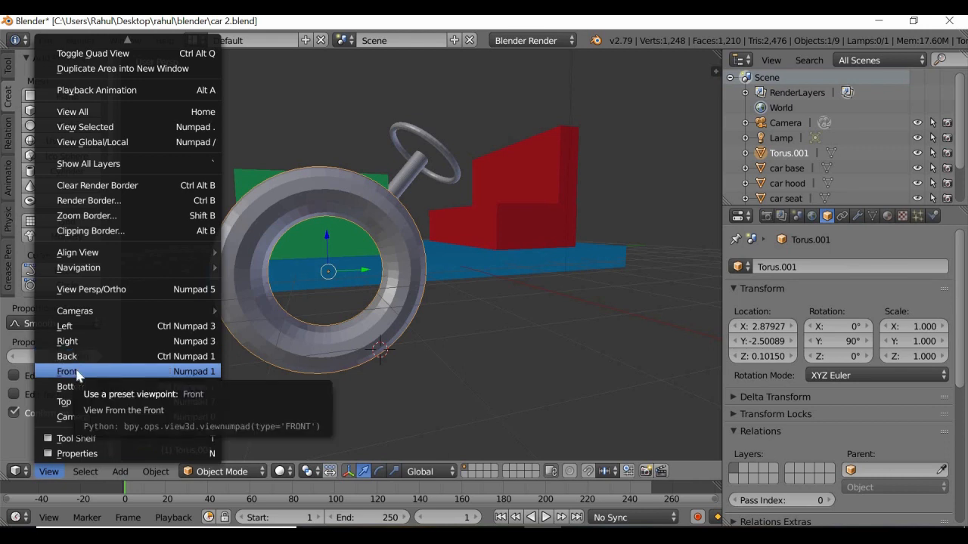
left_click(78, 371)
left_click(49, 472)
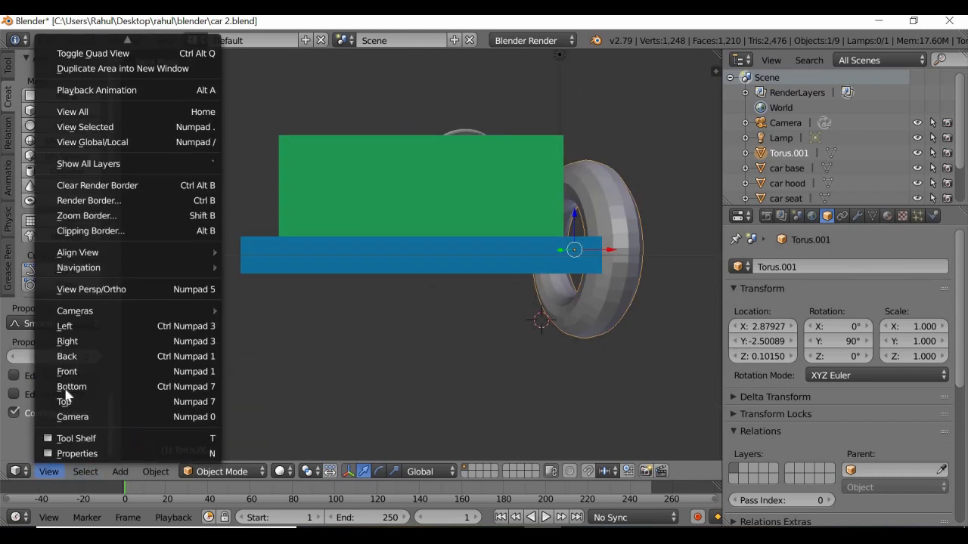
left_click(79, 341)
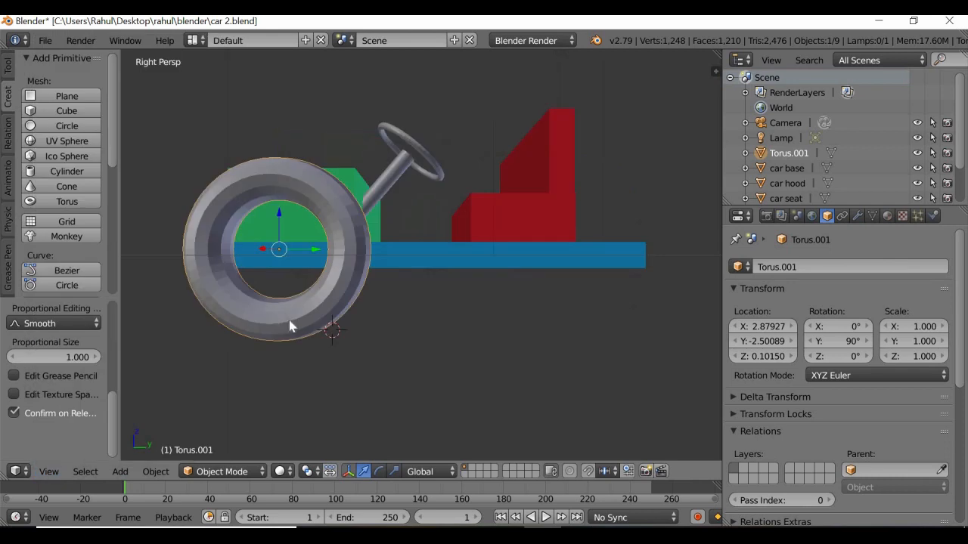
left_click(52, 473)
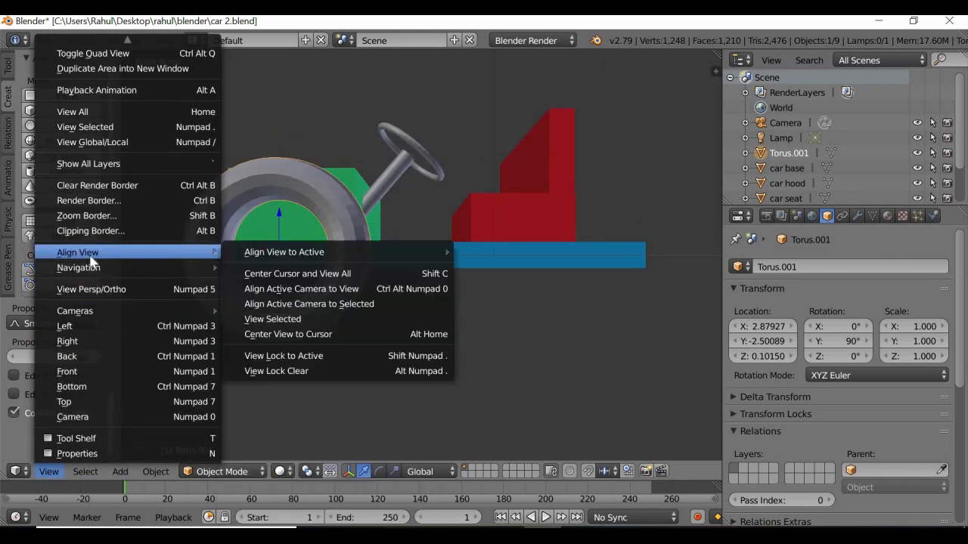
left_click(91, 290)
scroll(317, 260, "up", 3)
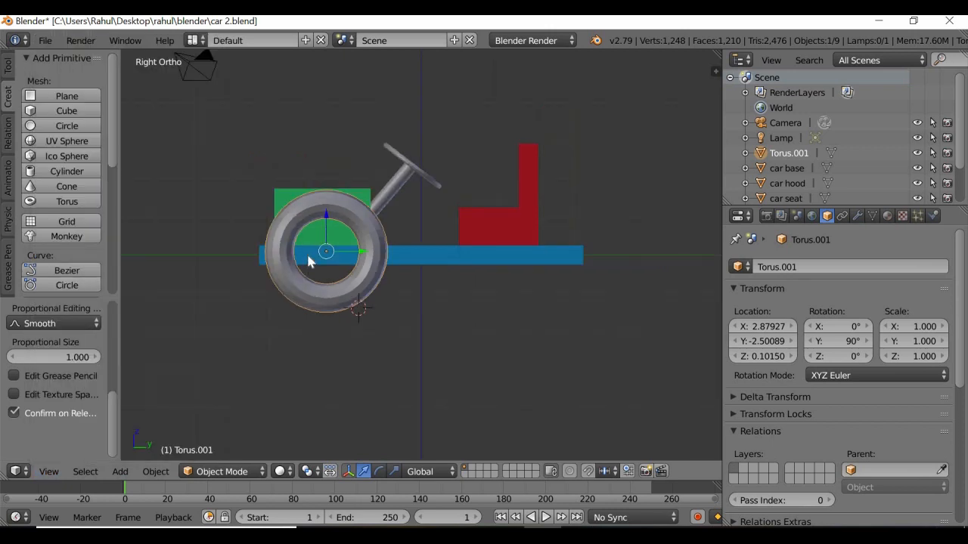
middle_click_drag(330, 306, 363, 316)
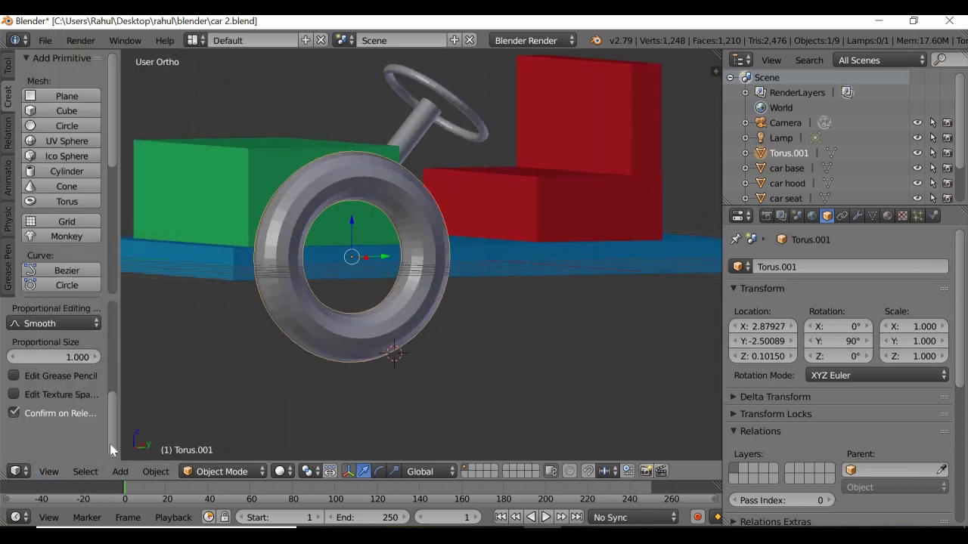
left_click(49, 471)
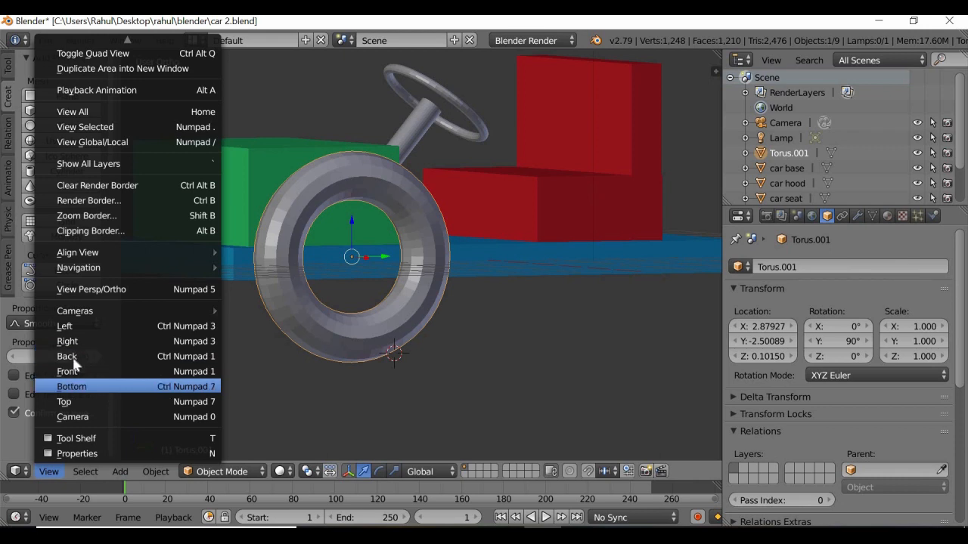
left_click(68, 341)
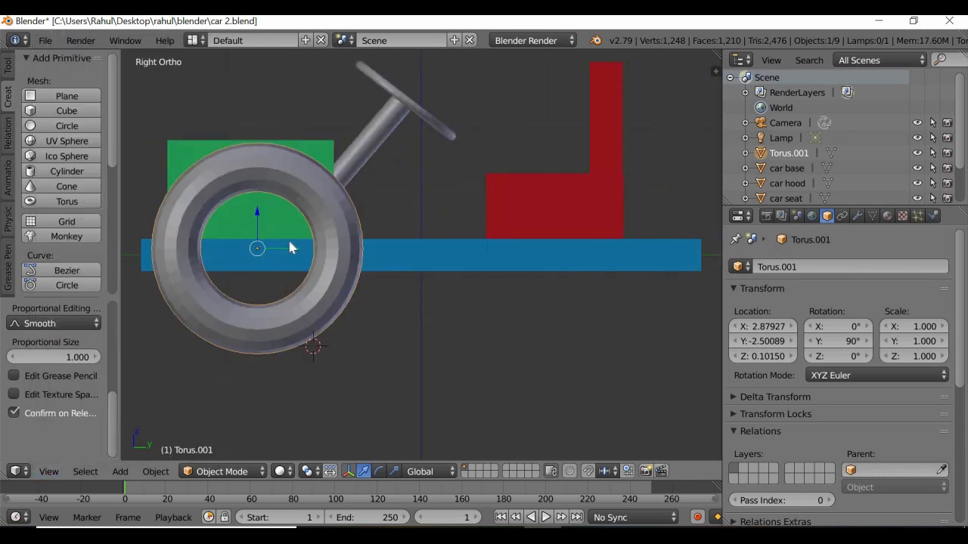
middle_click_drag(309, 296, 319, 331, "shift")
middle_click_drag(428, 332, 432, 333, "shift")
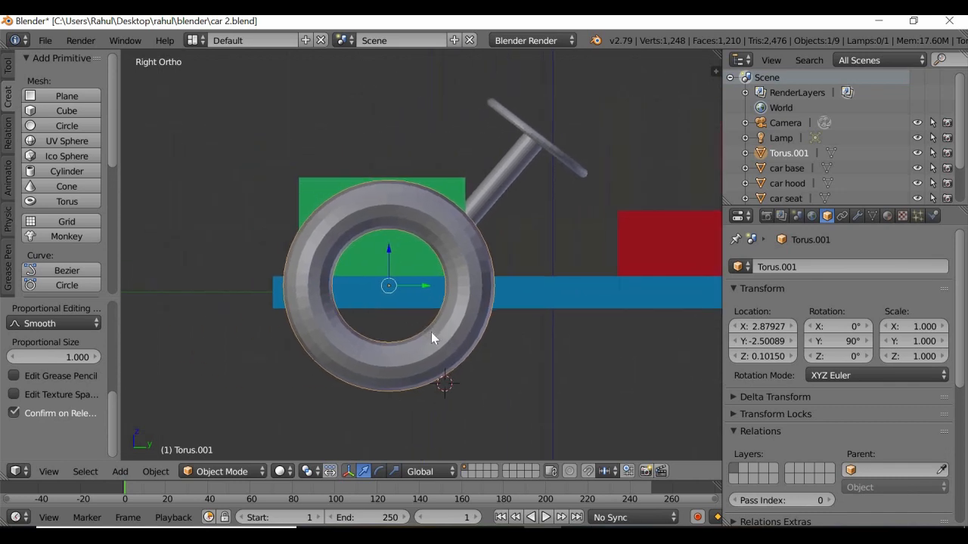
scroll(370, 264, "up", 1)
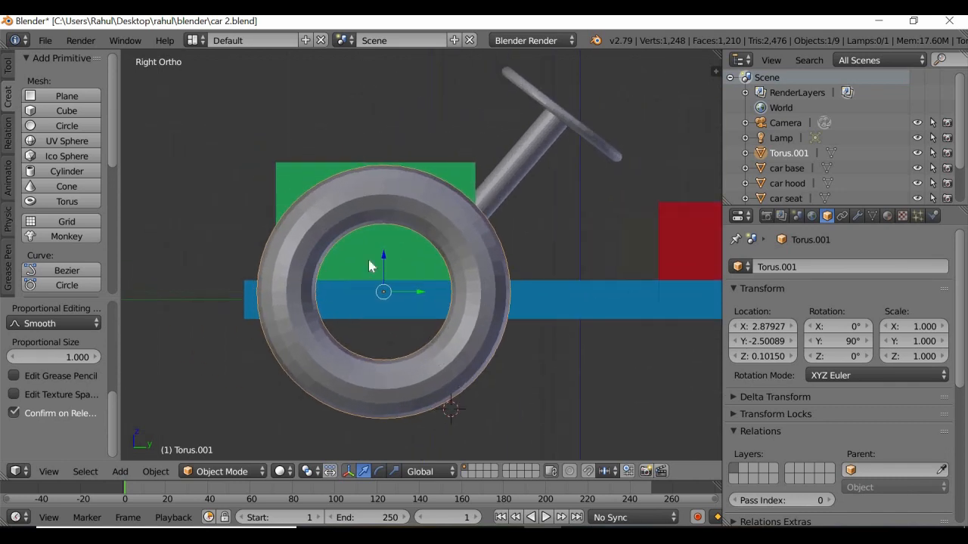
Add a cylinder near the wheel torus with a radius of 1.43 and a depth of 0.001.
left_click(73, 172)
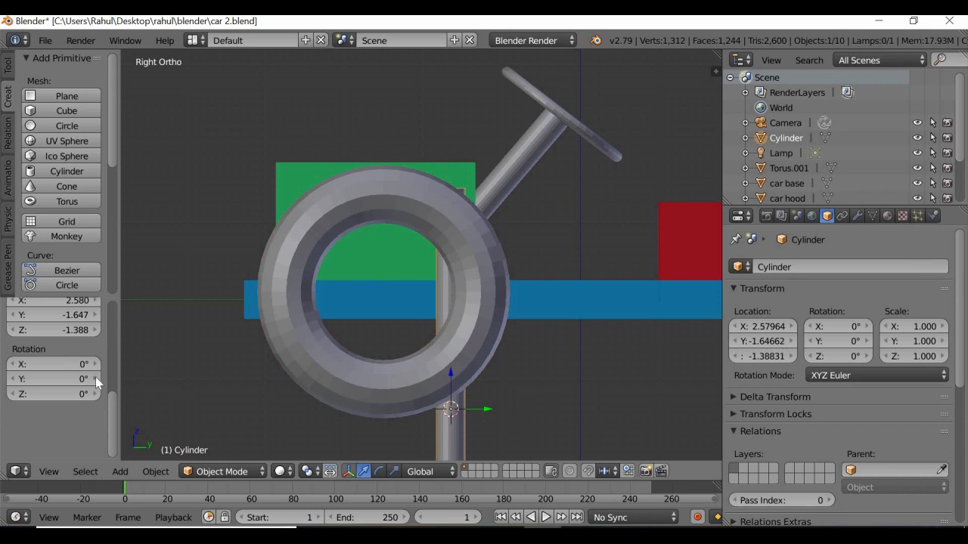
scroll(117, 372, "up", 3)
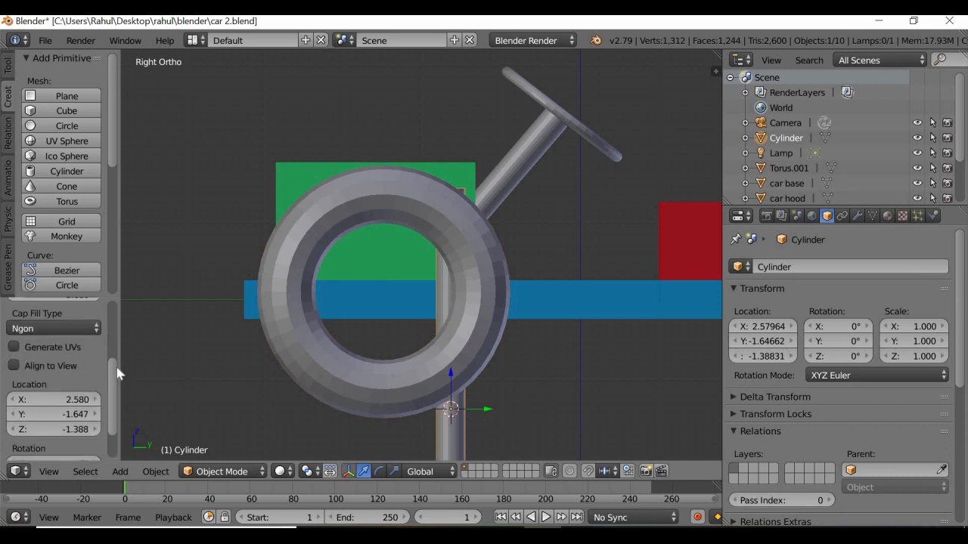
scroll(119, 361, "up", 5)
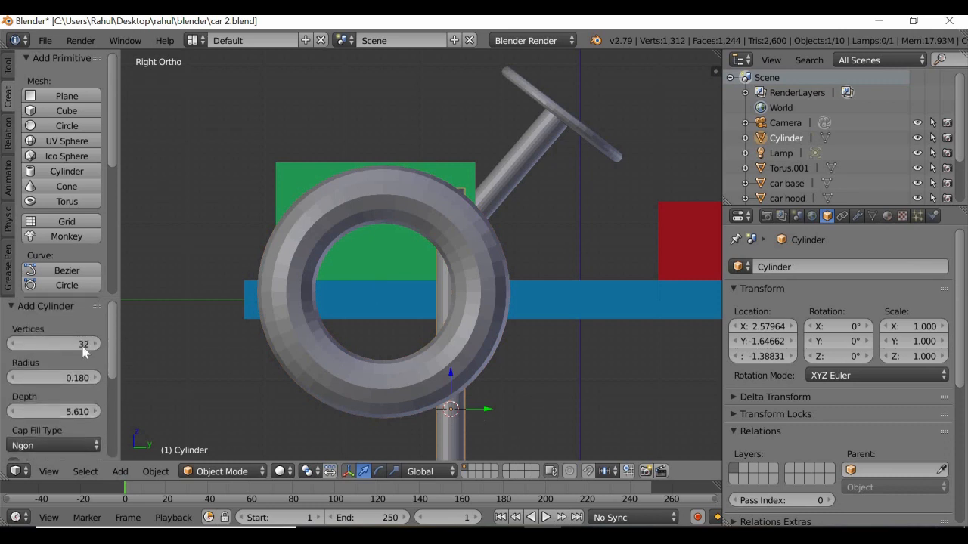
mouse_move(62, 377)
left_mouse_down()
mouse_move(124, 376)
mouse_move(75, 379)
left_mouse_up()
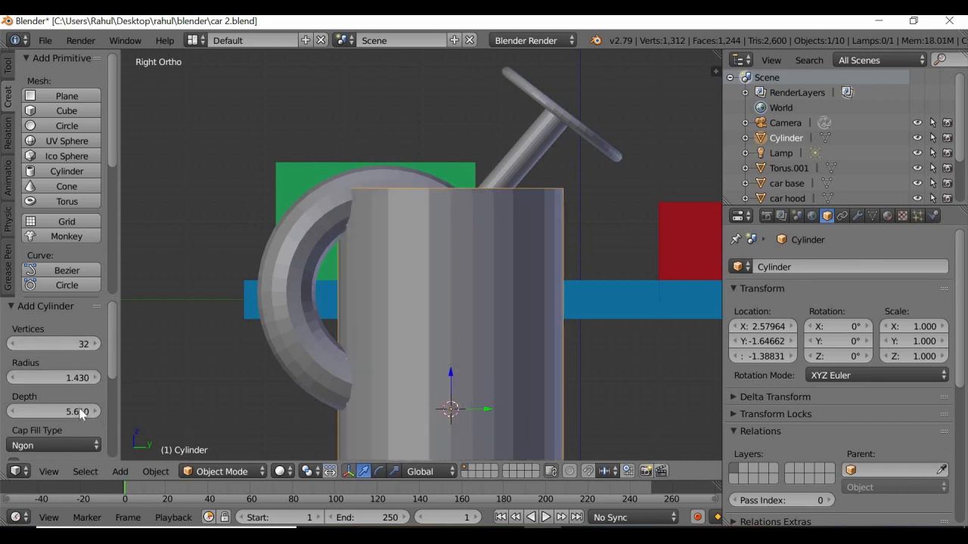
left_click_drag(65, 412, 690, 406)
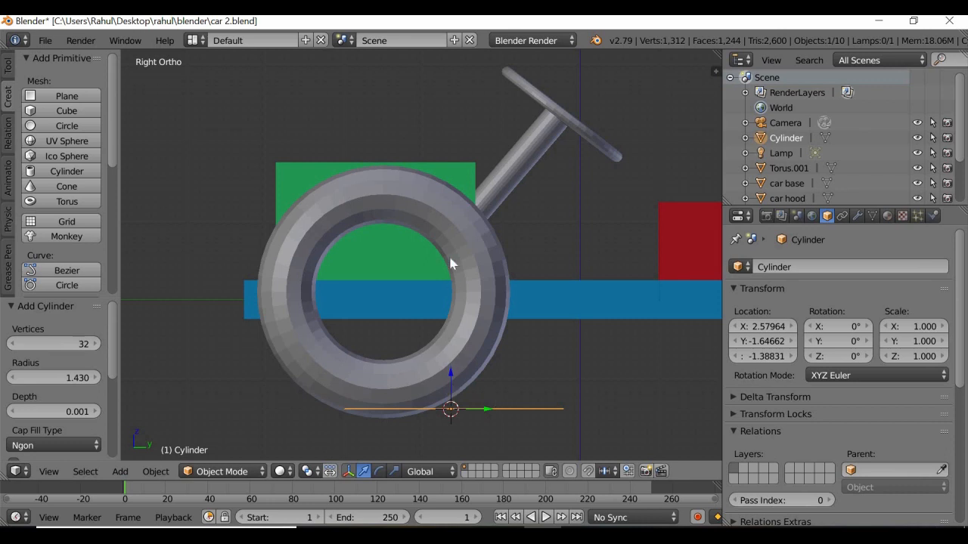
Move the flat cylinder to the wheel torus's centre, about Y -2.602, Z 0.016, and set its Y rotation to 90°.
left_click_drag(451, 372, 700, 338)
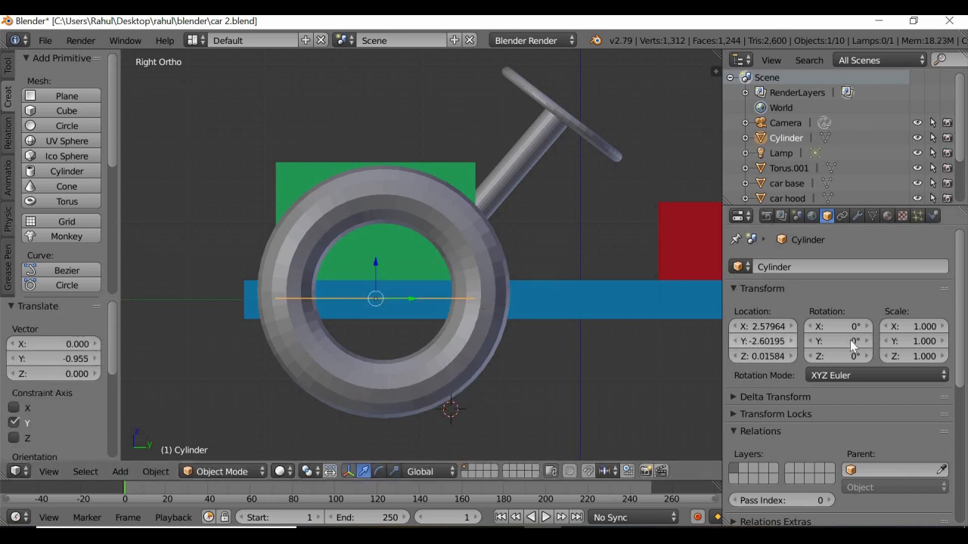
left_click(852, 342)
type("90")
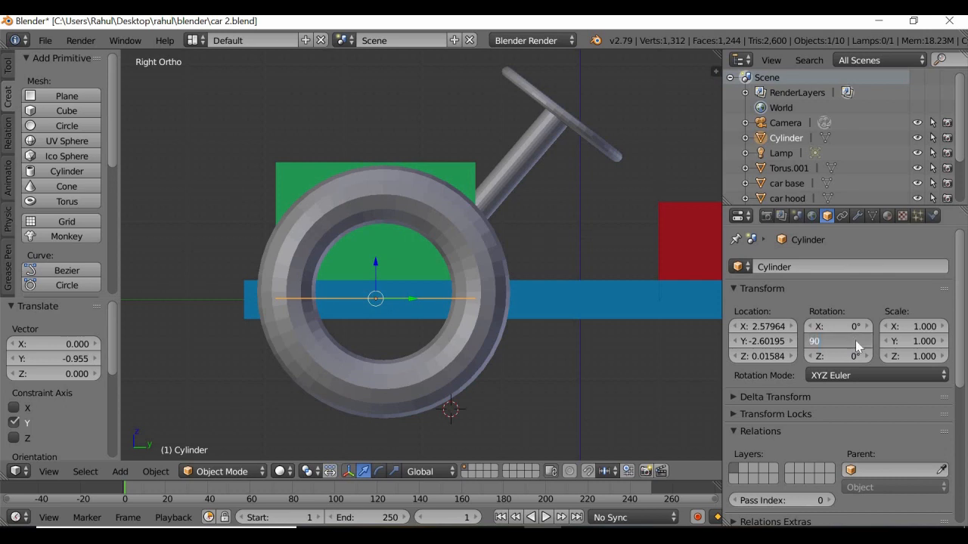
key("Return")
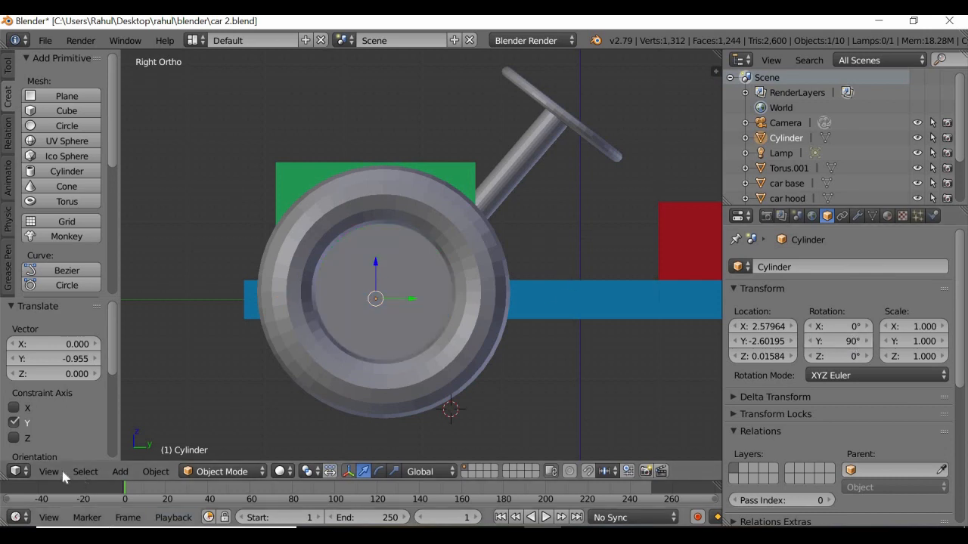
Switch to wireframe shading and centre the disc on the wheel torus at about Y -2.525, Z 0.093.
left_click(232, 471)
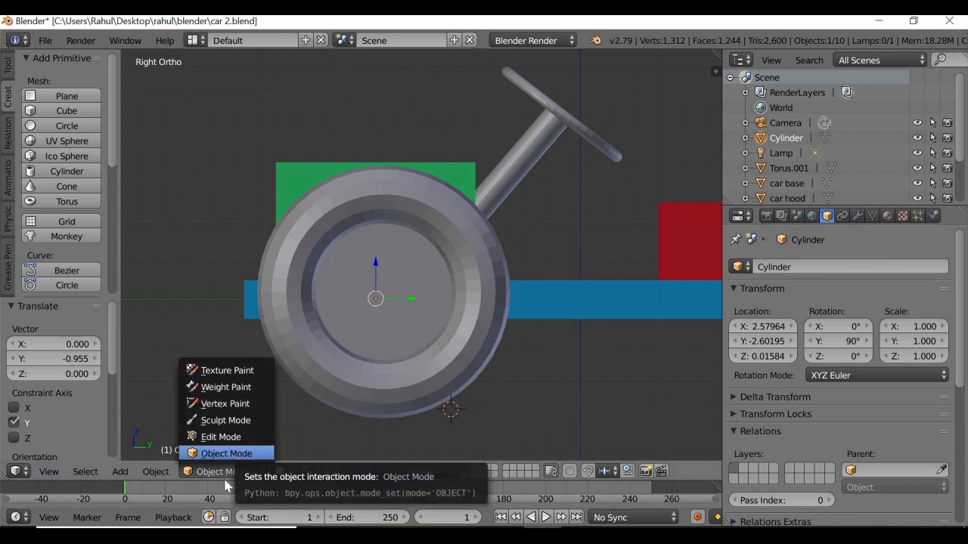
left_click(280, 471)
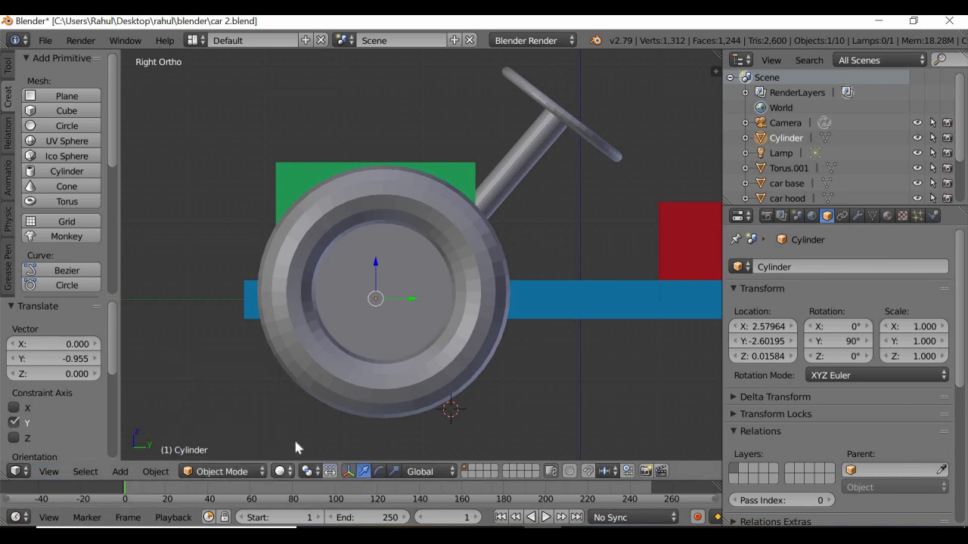
left_click(299, 439)
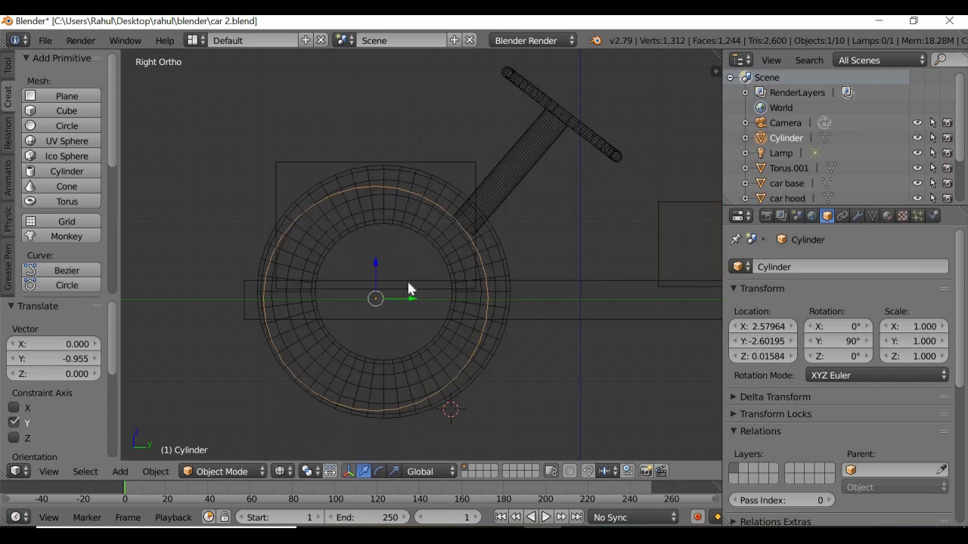
key("g")
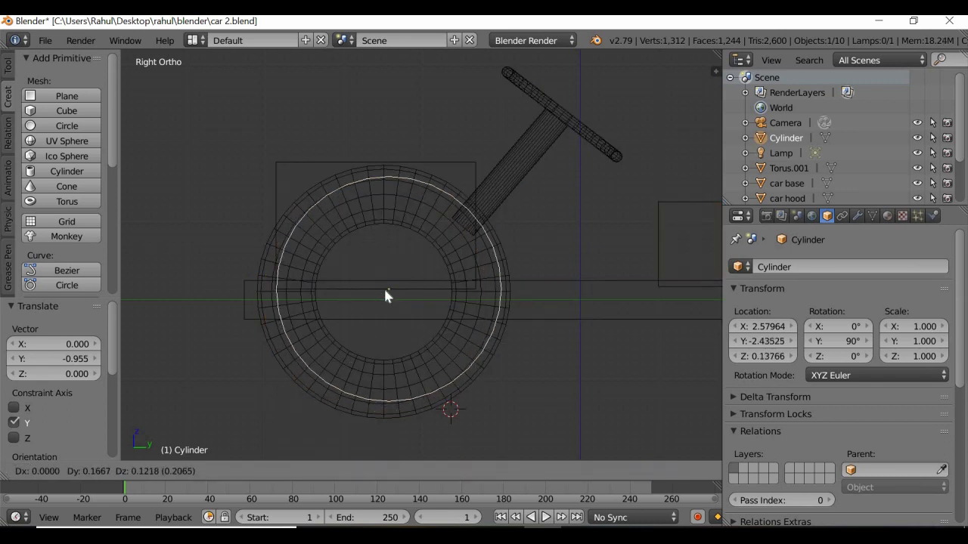
left_click(387, 295)
Set the disc's X and Y scale to 0.6 so it fits the torus's inner opening.
mouse_move(938, 326)
left_mouse_down()
mouse_move(900, 327)
mouse_move(938, 326)
left_mouse_up()
left_click(932, 325)
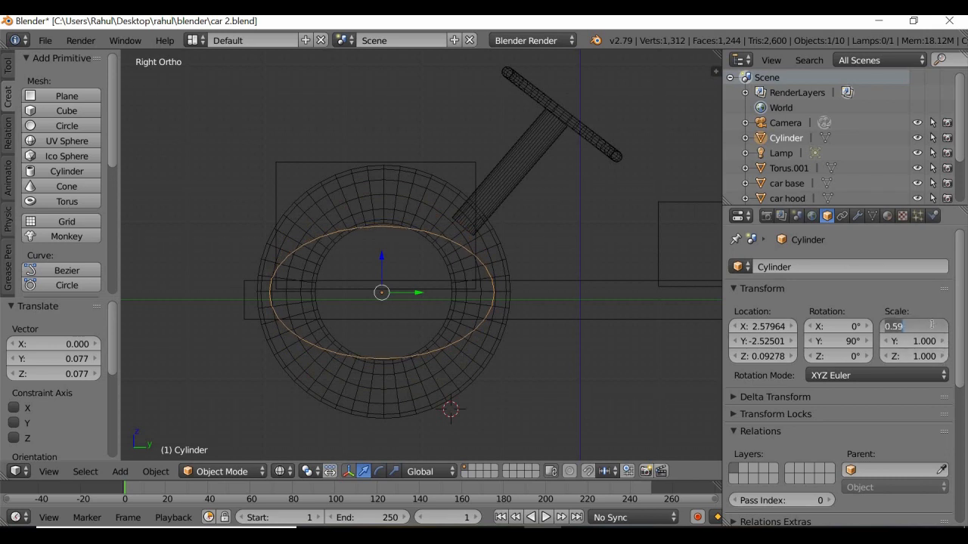
key("BackSpace")
type("0.6")
key("Return")
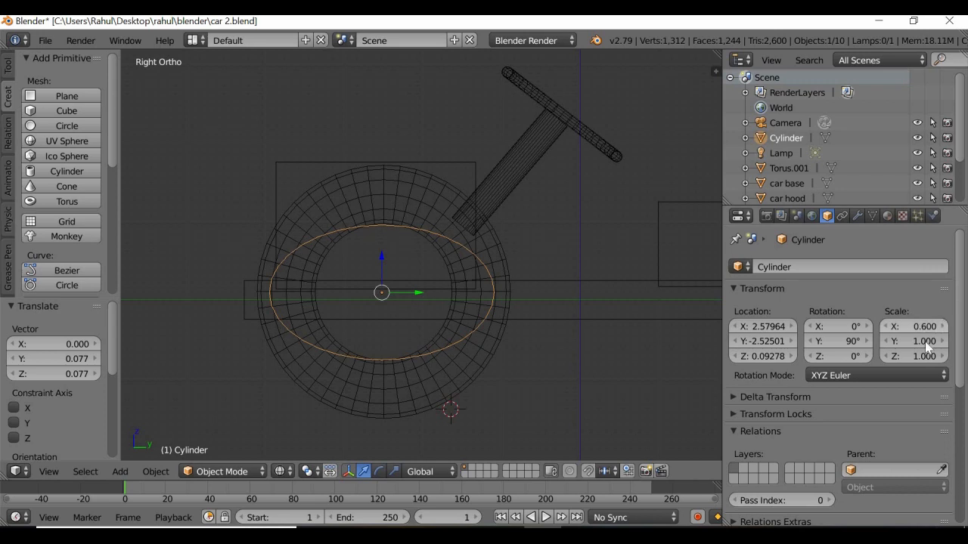
left_click_drag(927, 341, 899, 341)
left_click(932, 341)
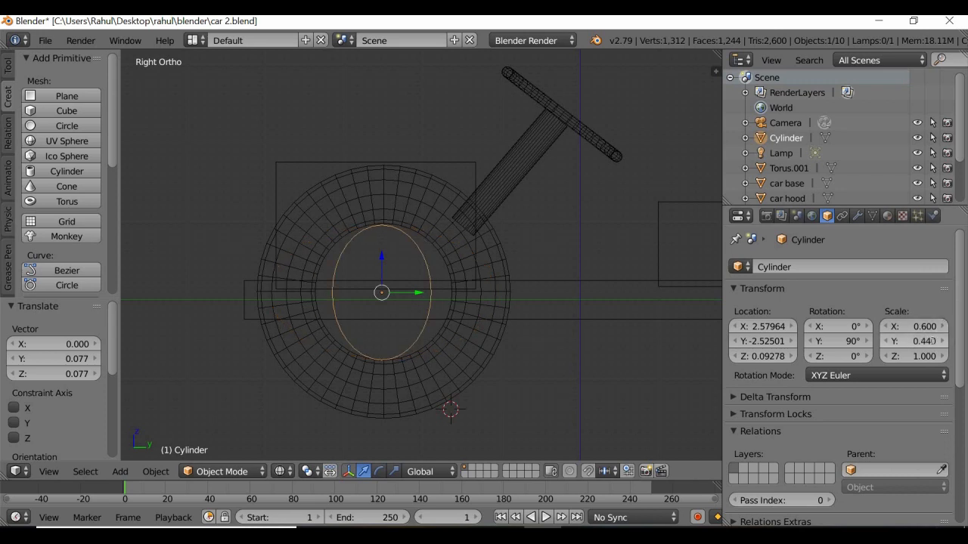
key("BackSpace")
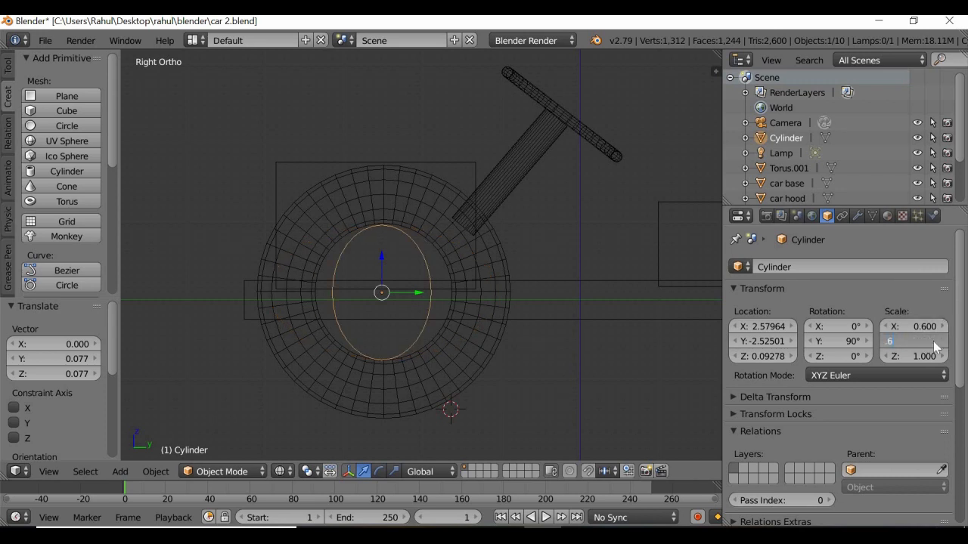
key("Return")
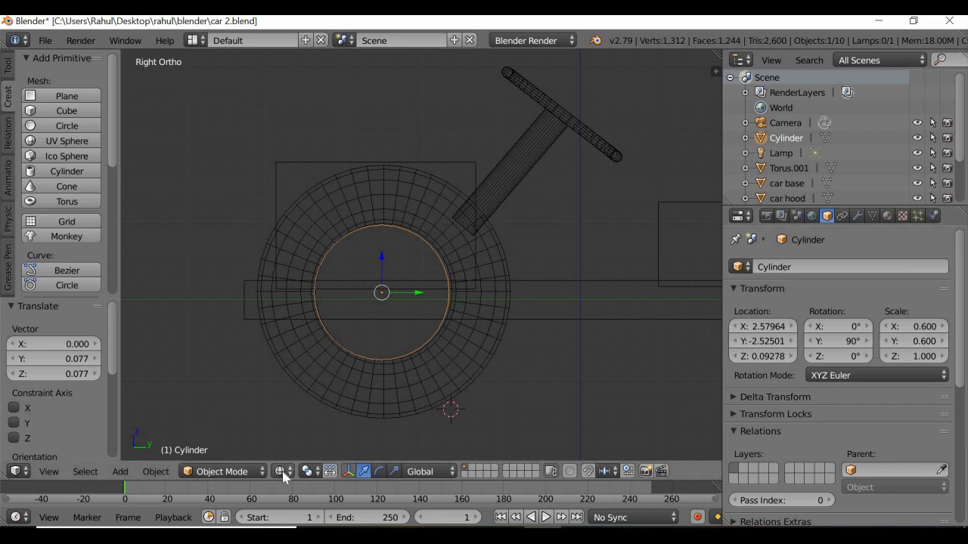
Return to solid shading and shift the disc along Y to about -2.506 to close the gap inside the torus.
left_click(283, 472)
left_click(299, 418)
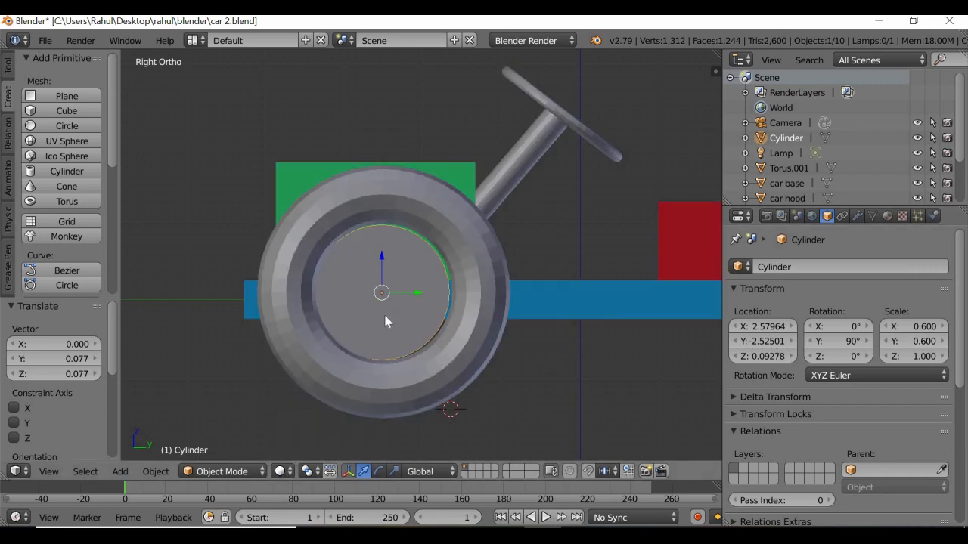
scroll(383, 312, "up", 3)
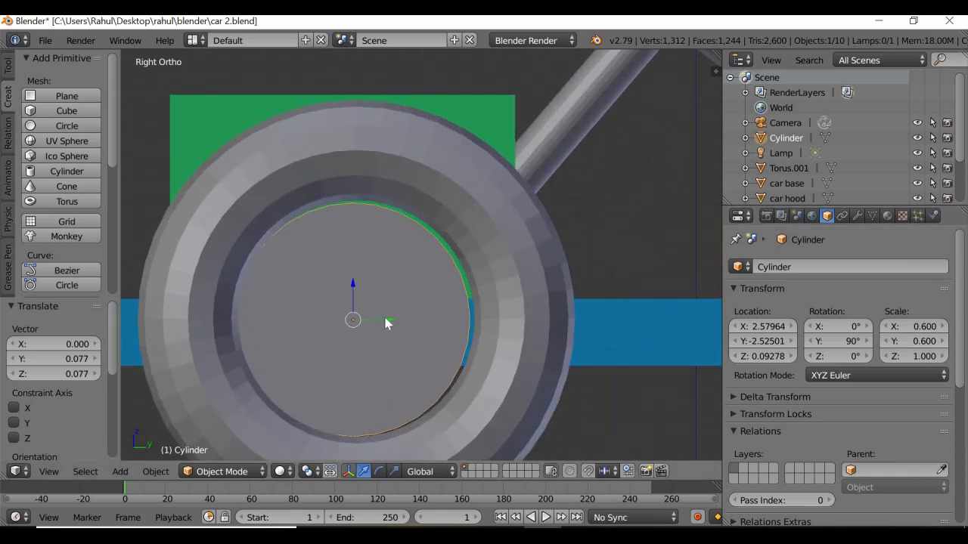
left_click_drag(388, 323, 400, 345)
scroll(400, 347, "down", 1)
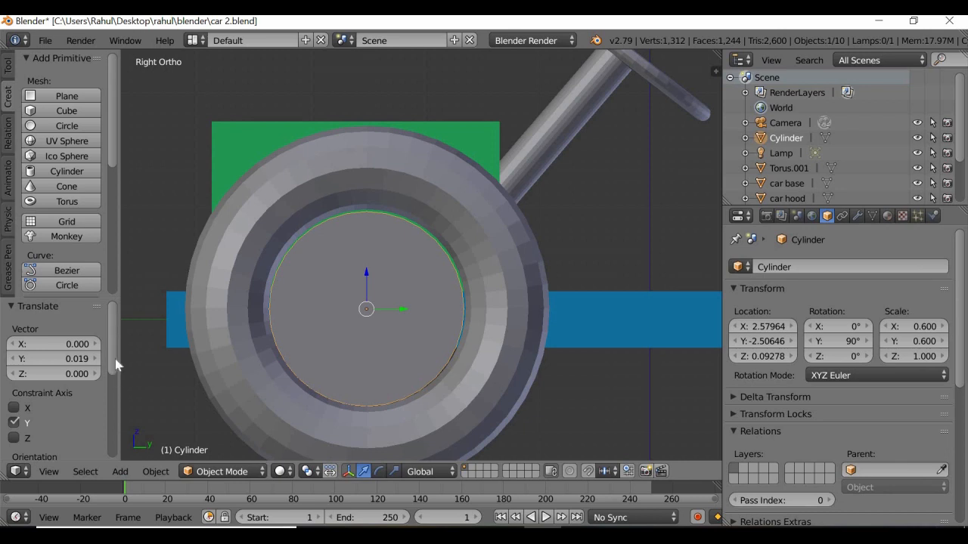
scroll(113, 408, "down", 5)
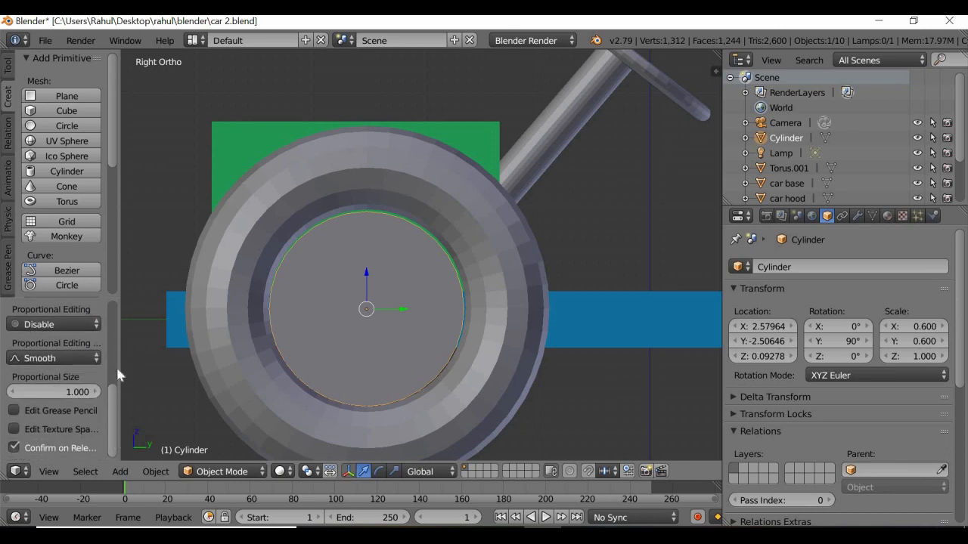
scroll(119, 371, "up", 3)
scroll(119, 360, "up", 2)
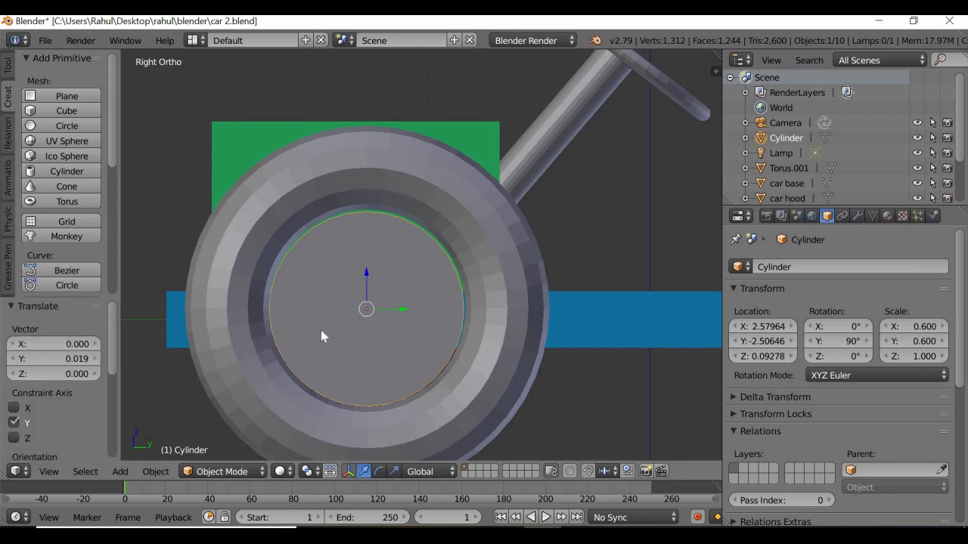
Delete the cylinder disc inside the wheel torus.
right_click(342, 320)
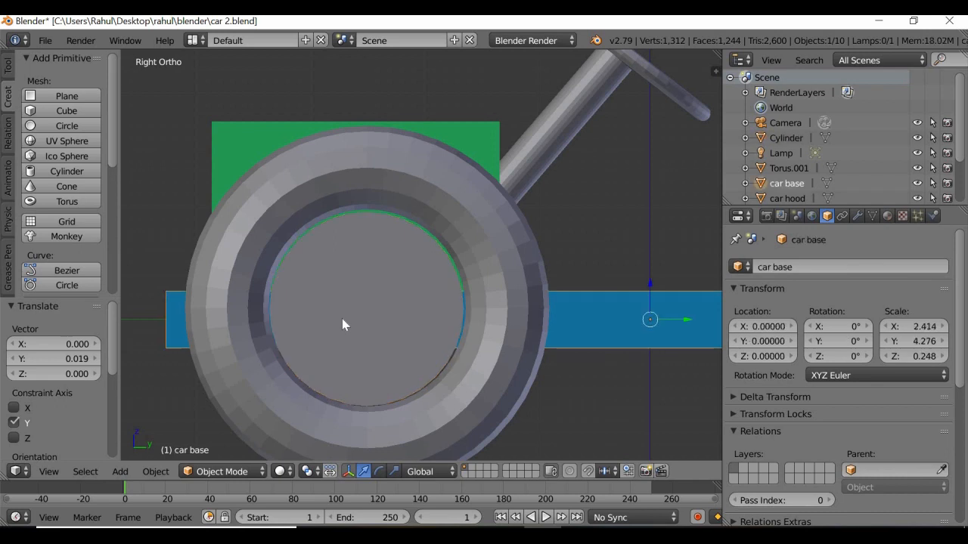
right_click(361, 257)
key("x")
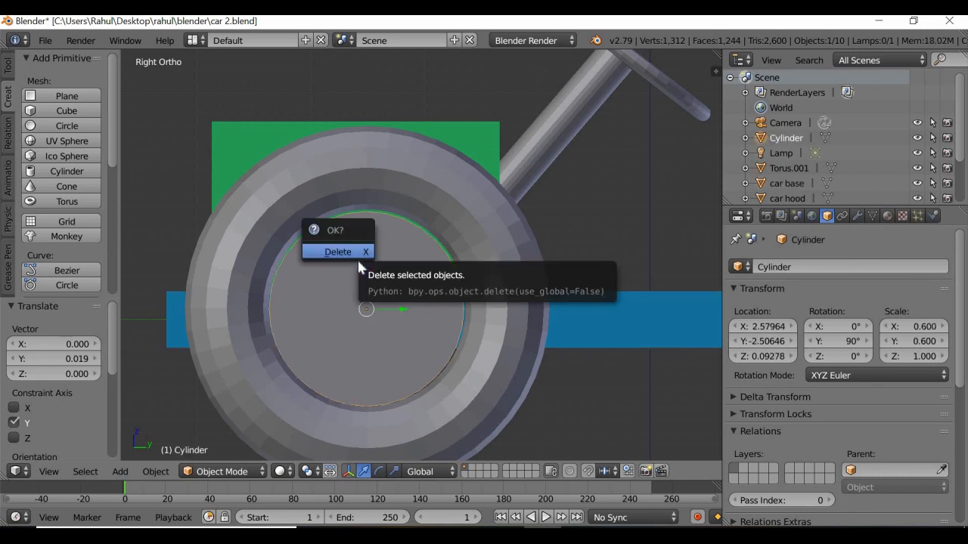
left_click(363, 253)
scroll(349, 313, "down", 1)
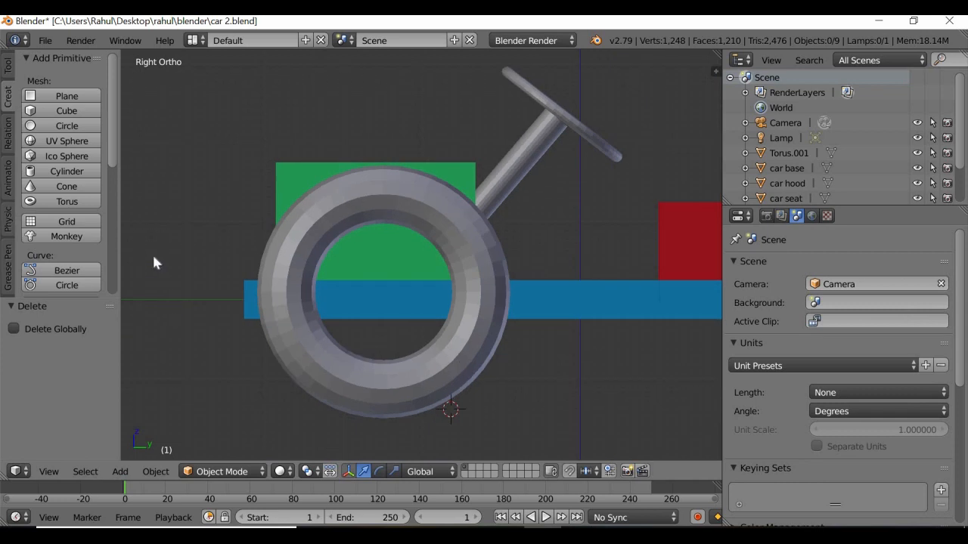
Add a new cylinder with radius 1.43 and depth 0.001, using Triangle Fan as its cap fill type.
left_click(74, 171)
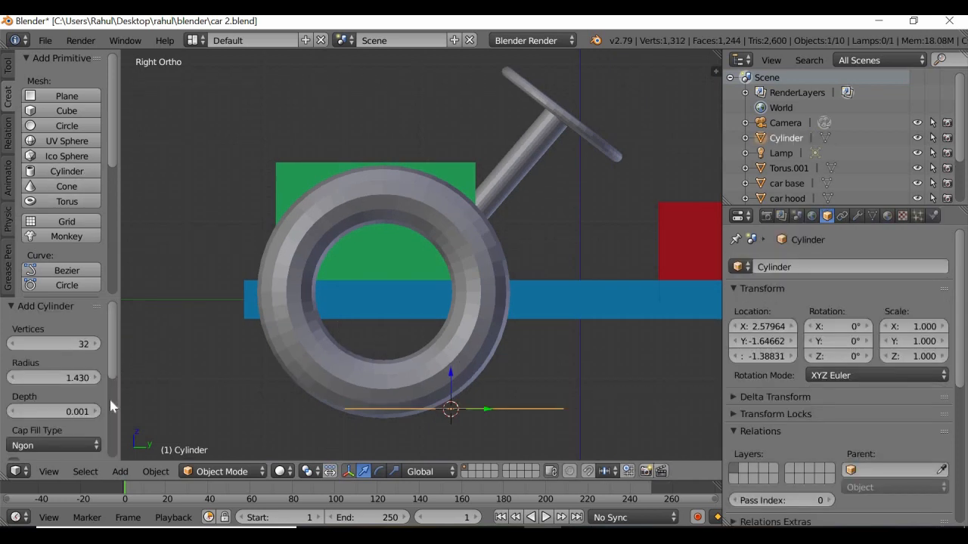
scroll(107, 426, "down", 5)
scroll(45, 382, "up", 2)
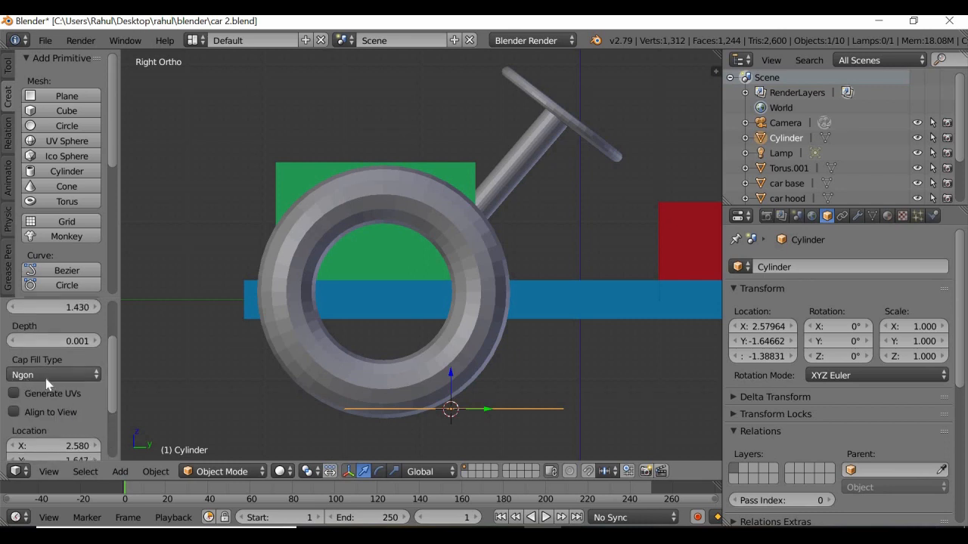
left_click(47, 376)
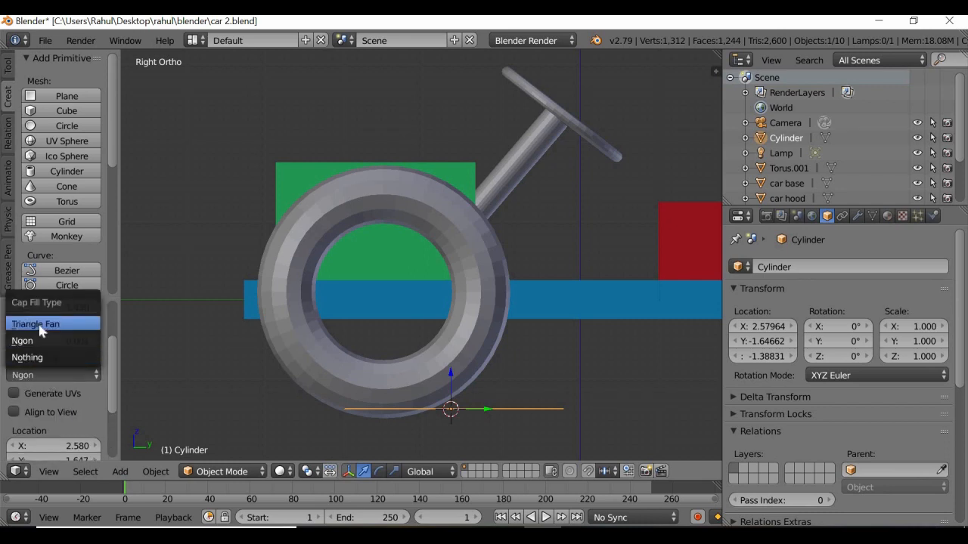
left_click(39, 325)
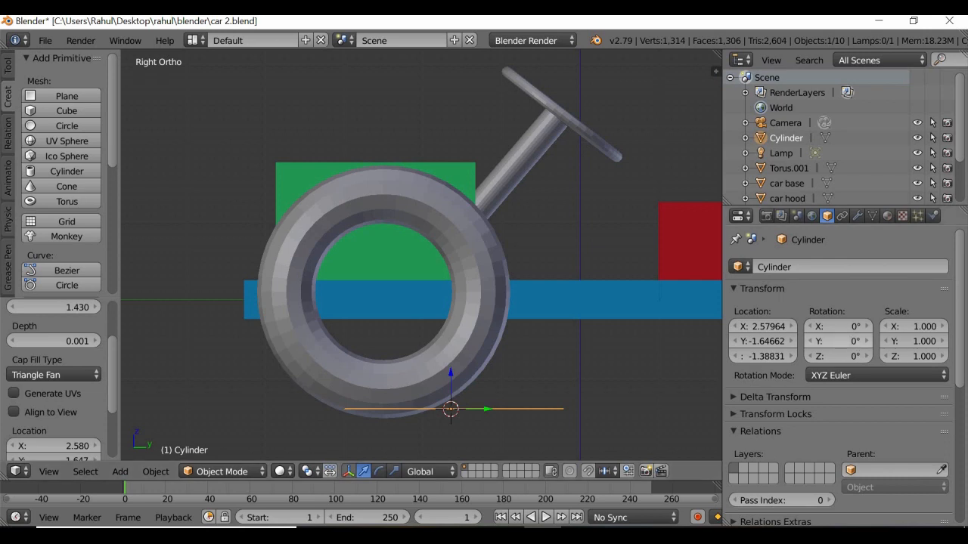
Set the new disc's Y rotation to 90° and move it into the torus's opening at about Y -2.333, Z 0.138.
left_click(853, 342)
type("90")
key("Return")
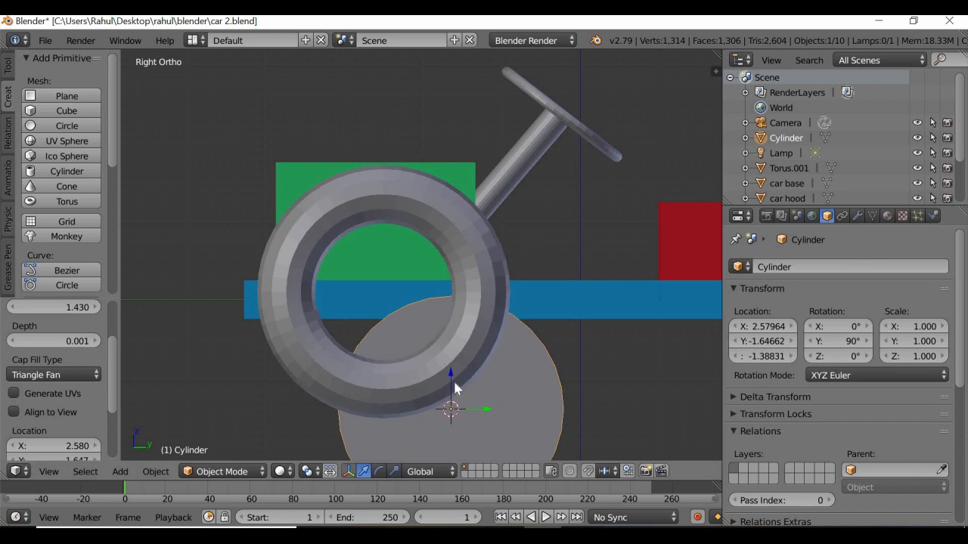
left_click_drag(454, 386, 397, 289)
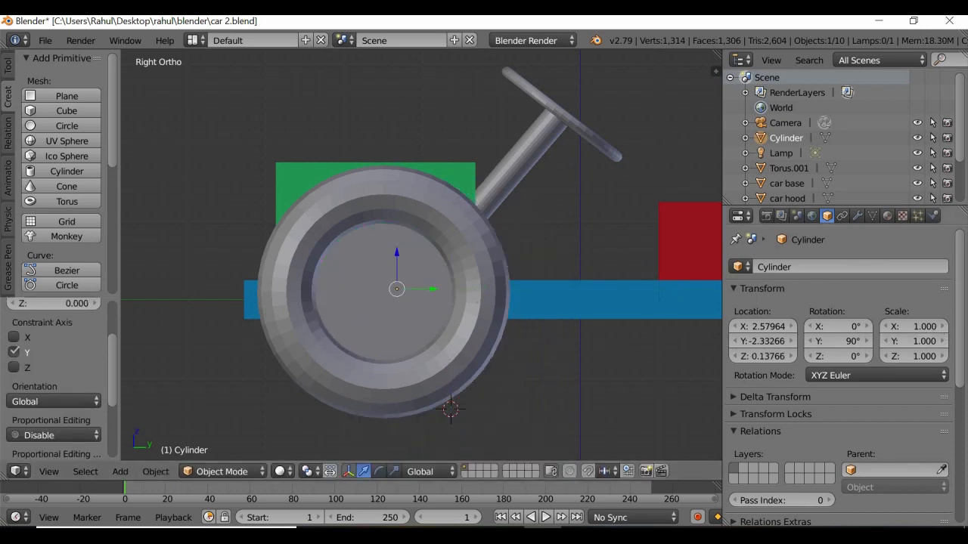
Scale the triangle-fan disc to 0.6 in X and Y.
left_click(938, 327)
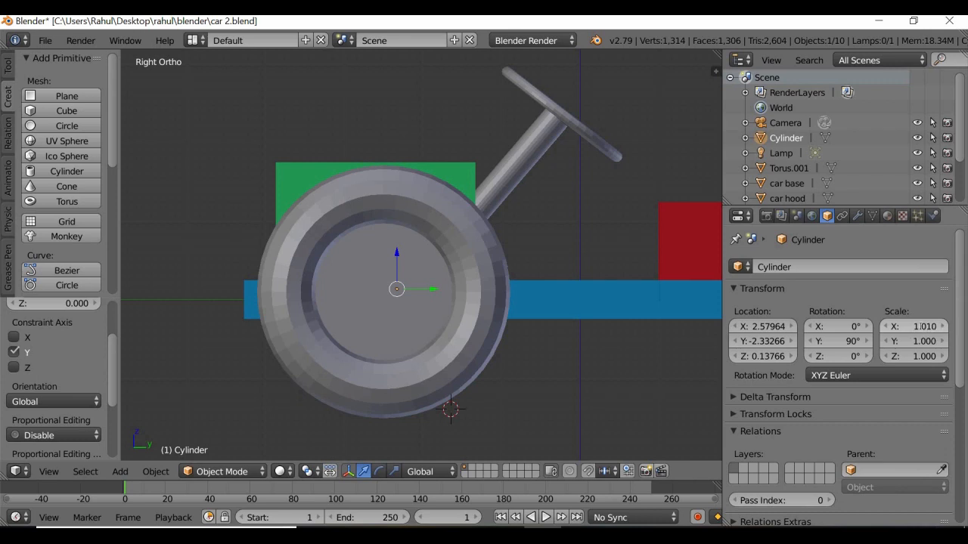
left_click(921, 326)
key("BackSpace")
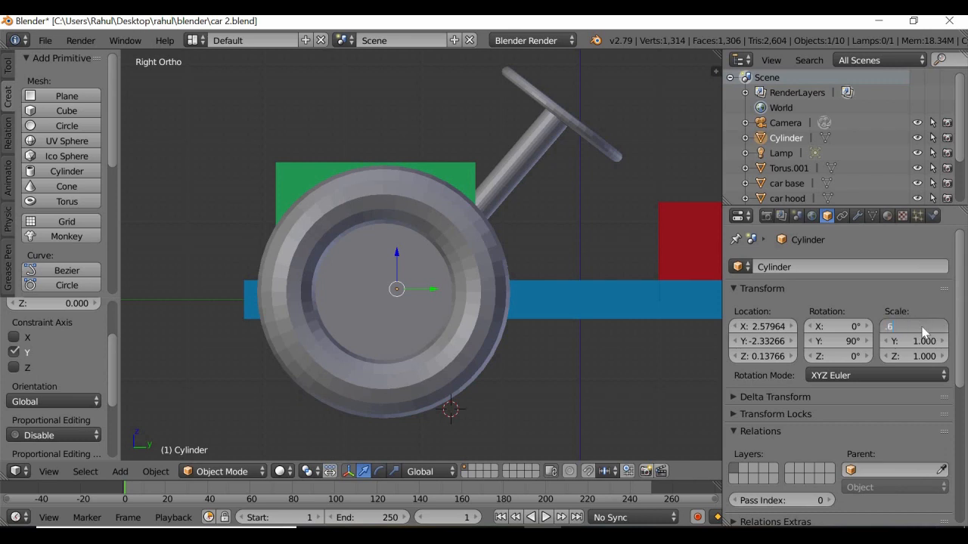
type(".6")
key("Return")
left_click(915, 342)
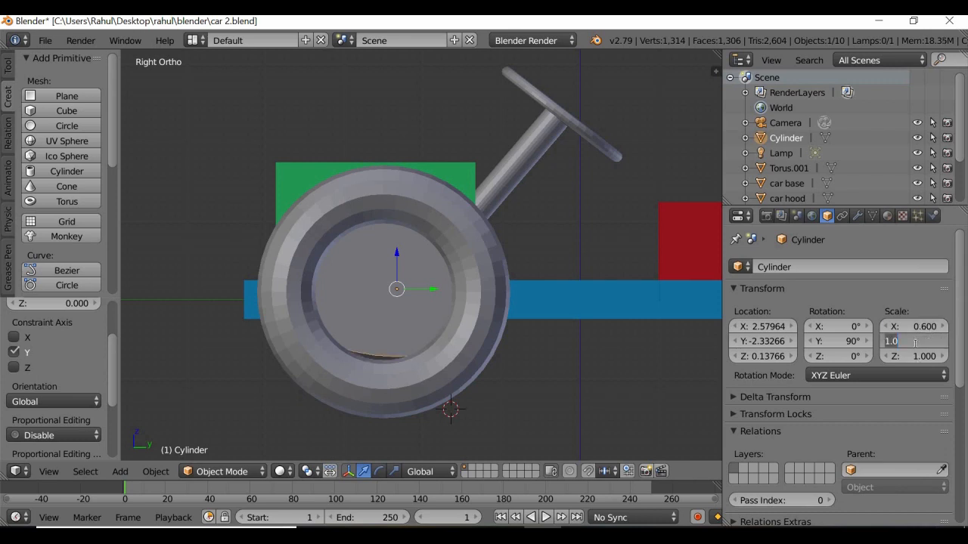
key("BackSpace")
type(".6")
key("Return")
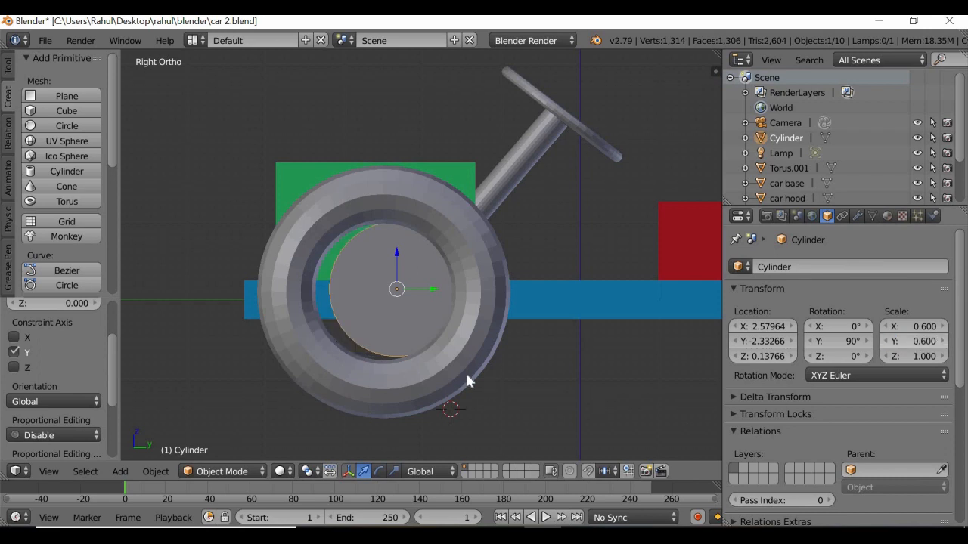
Move the disc along Y to about -2.493 so it fills the torus's opening, and add a Wireframe modifier to it.
left_click_drag(427, 293, 414, 291)
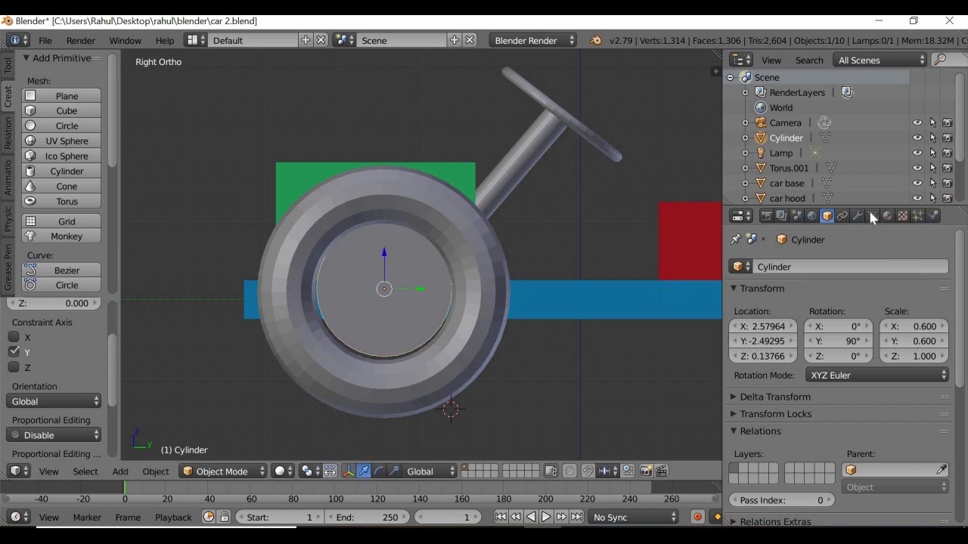
left_click(857, 215)
left_click(775, 267)
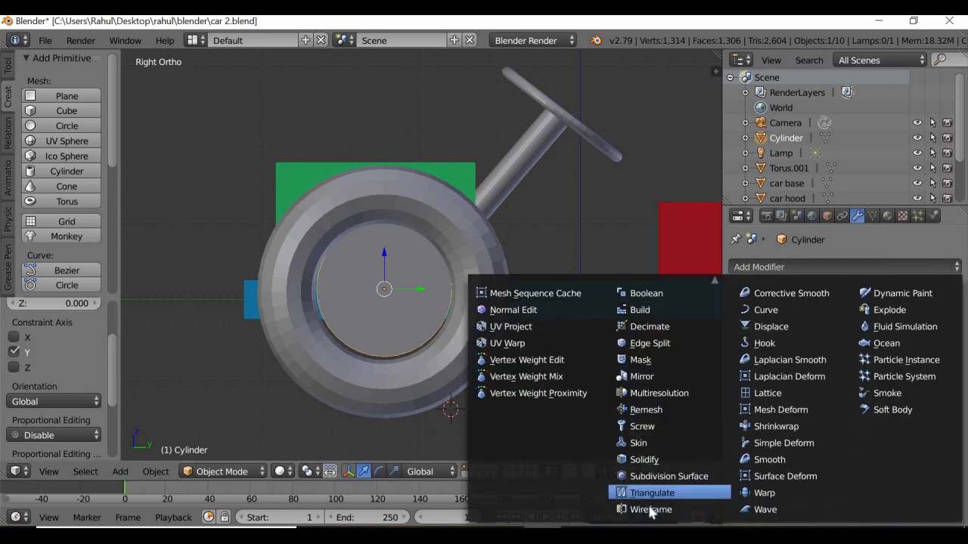
left_click(650, 509)
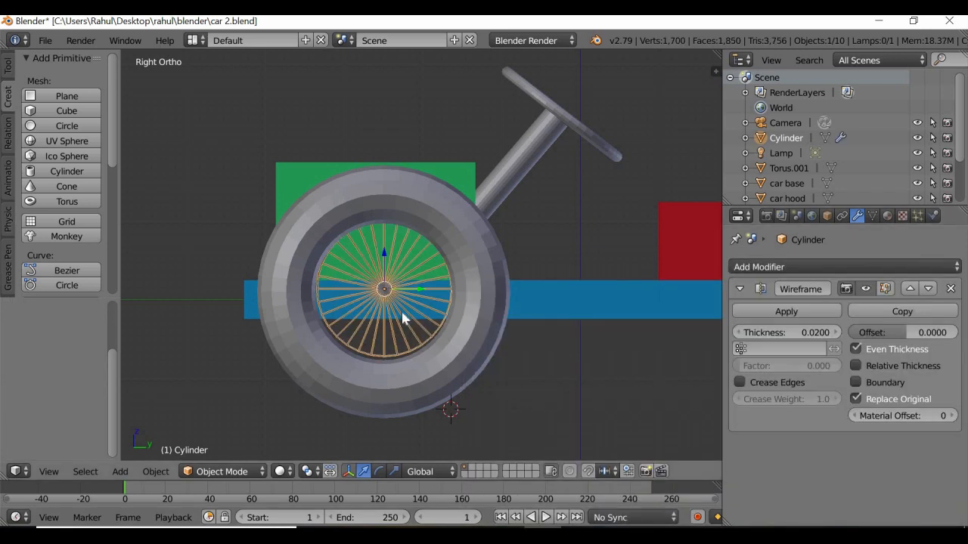
Lower the wireframe disc by about 0.048 along Z and set its Wireframe thickness to about 0.1167.
scroll(401, 310, "up", 3)
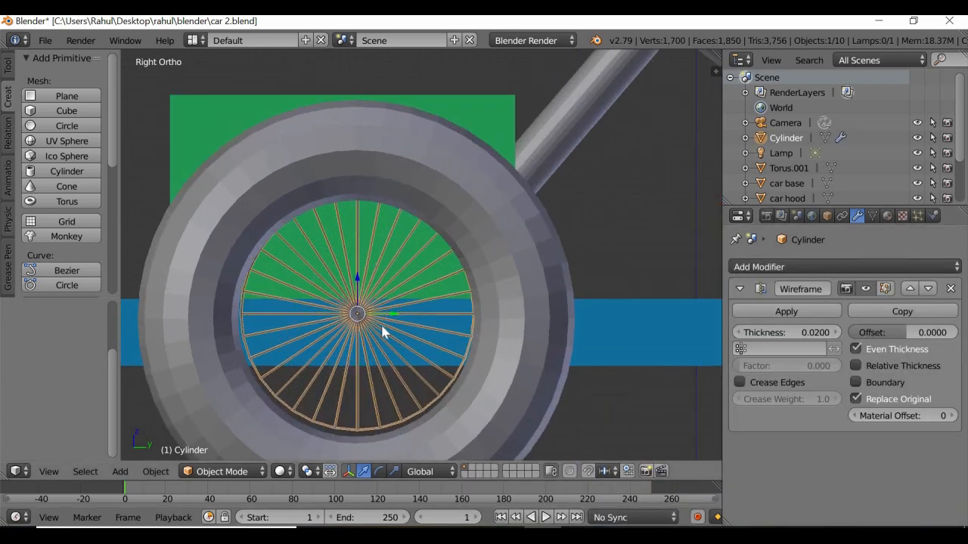
scroll(394, 302, "down", 2)
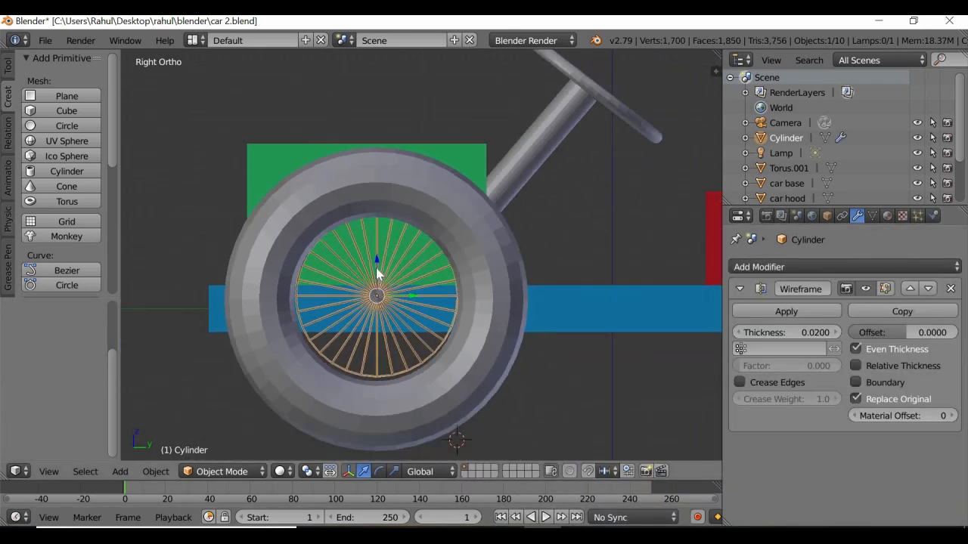
key("g")
key("z")
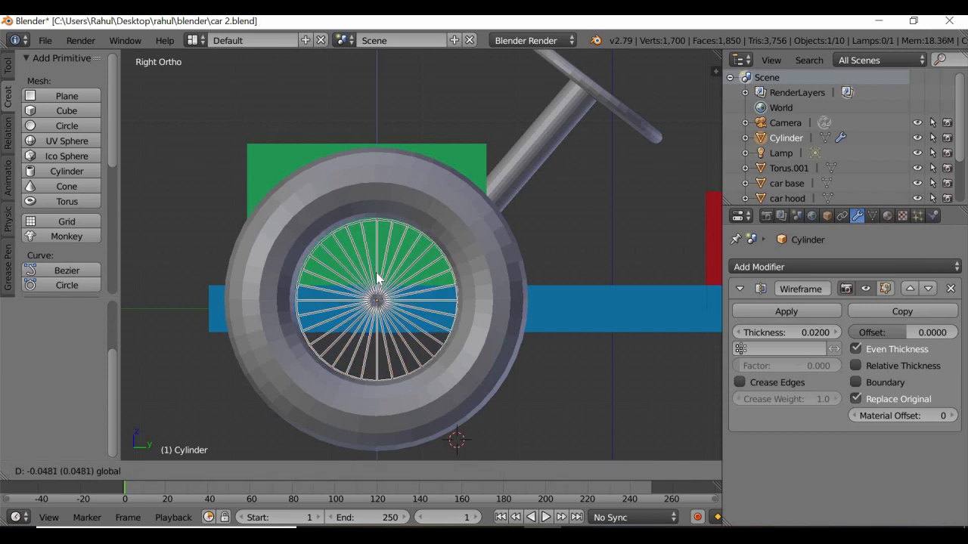
left_click(432, 321)
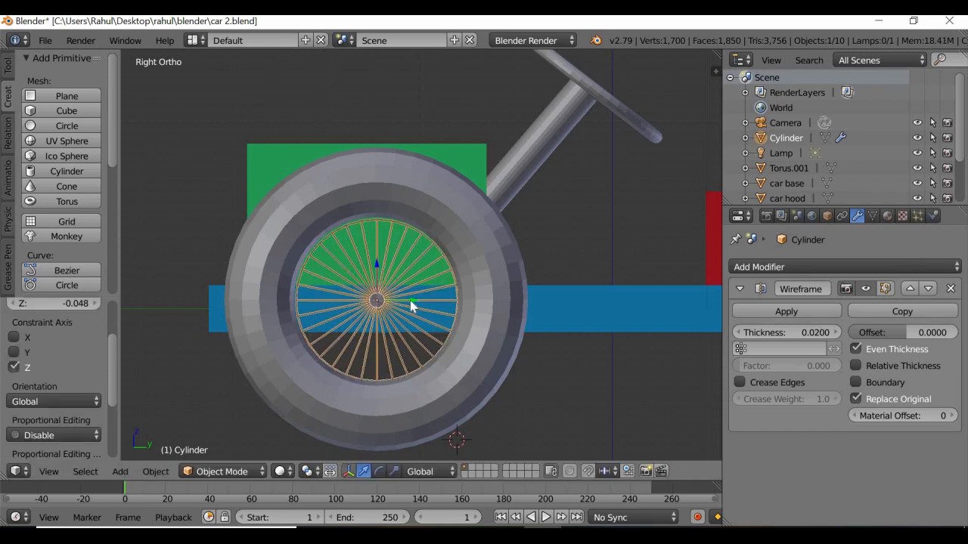
left_click_drag(817, 332, 866, 331)
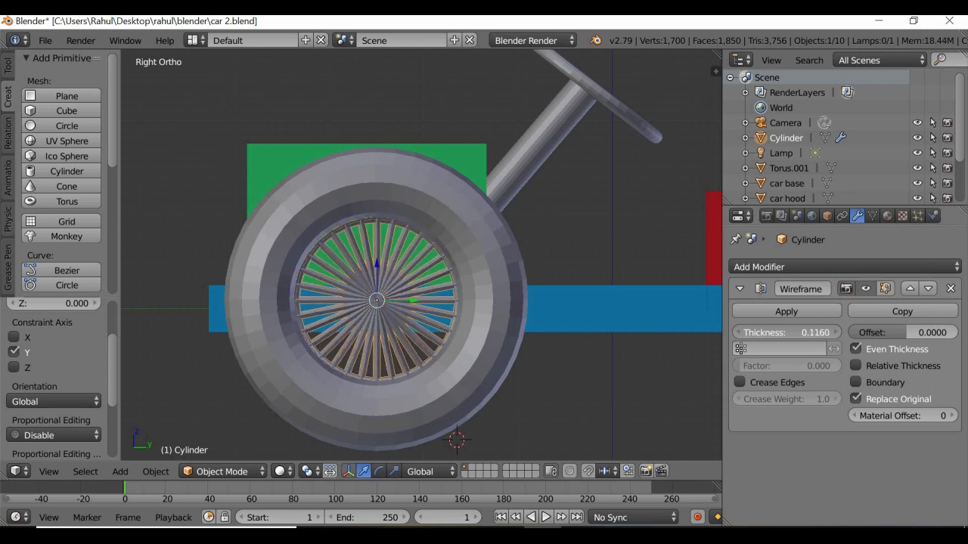
Rename the road-wheel torus as "car wheel".
right_click(447, 388)
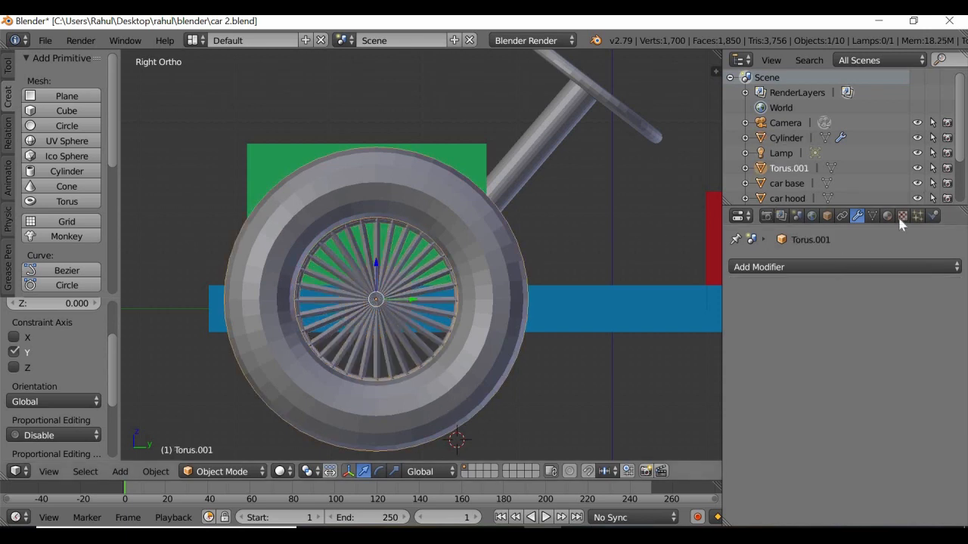
double_click(783, 169)
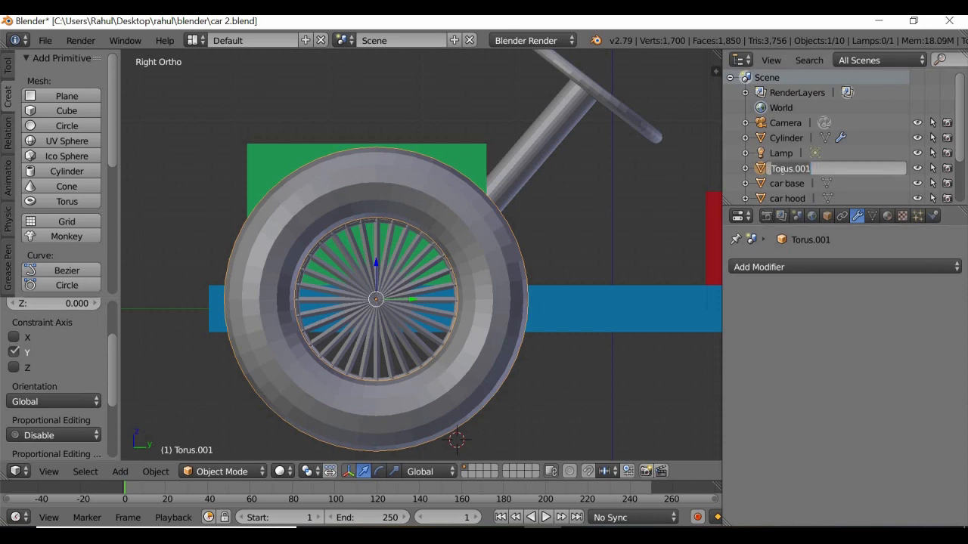
type("car wheel")
key("Return")
Rename the wireframe disc inside the wheel as "car rim".
right_click(411, 321)
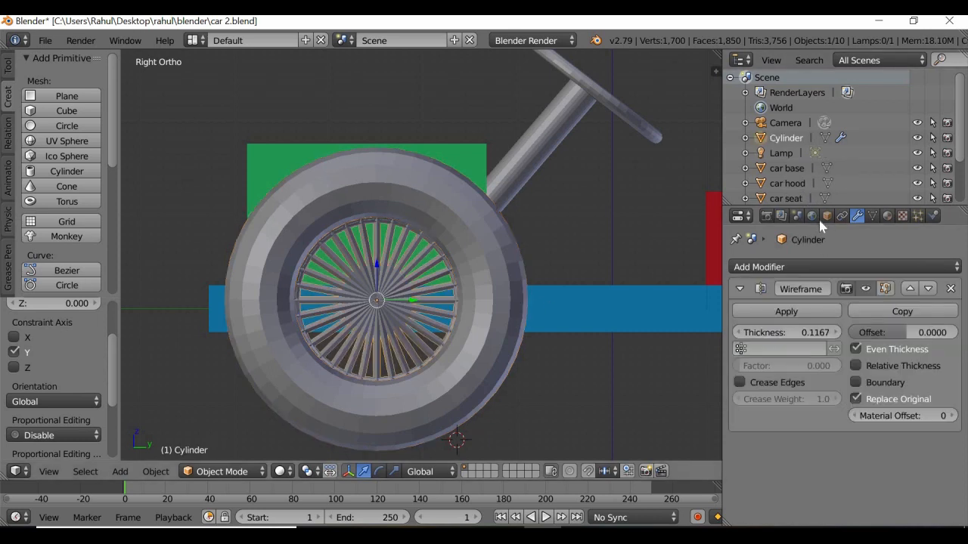
double_click(794, 138)
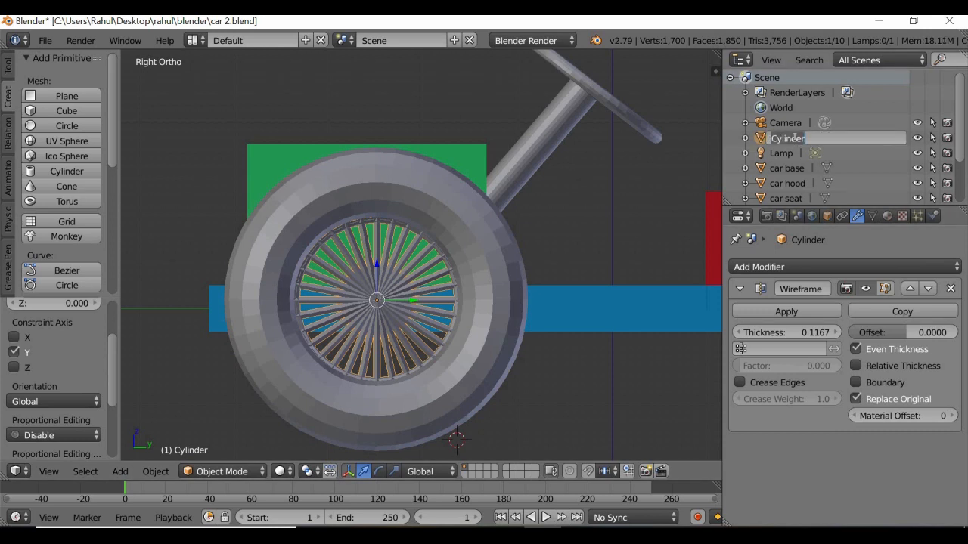
type("car rim")
key("Return")
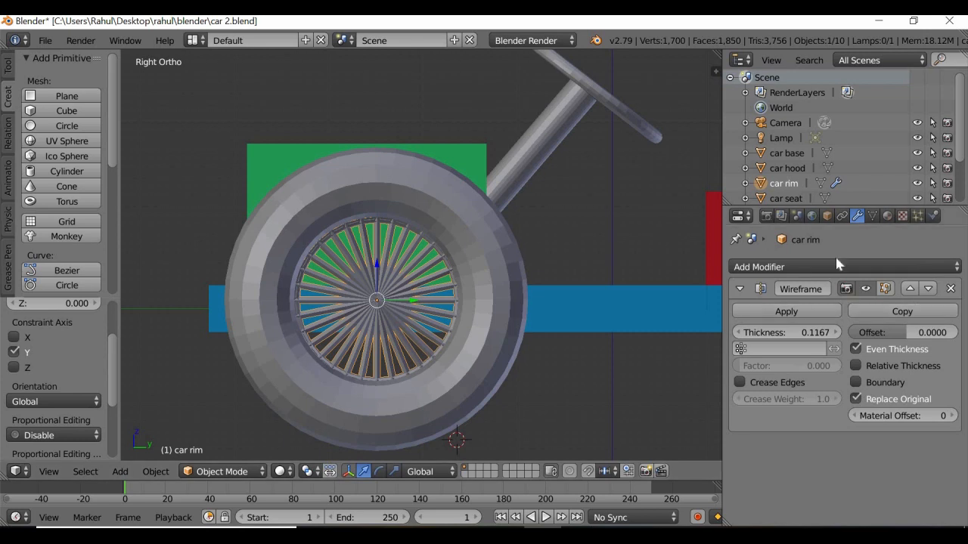
Assign the existing Material.003 to the car rim.
left_click(888, 216)
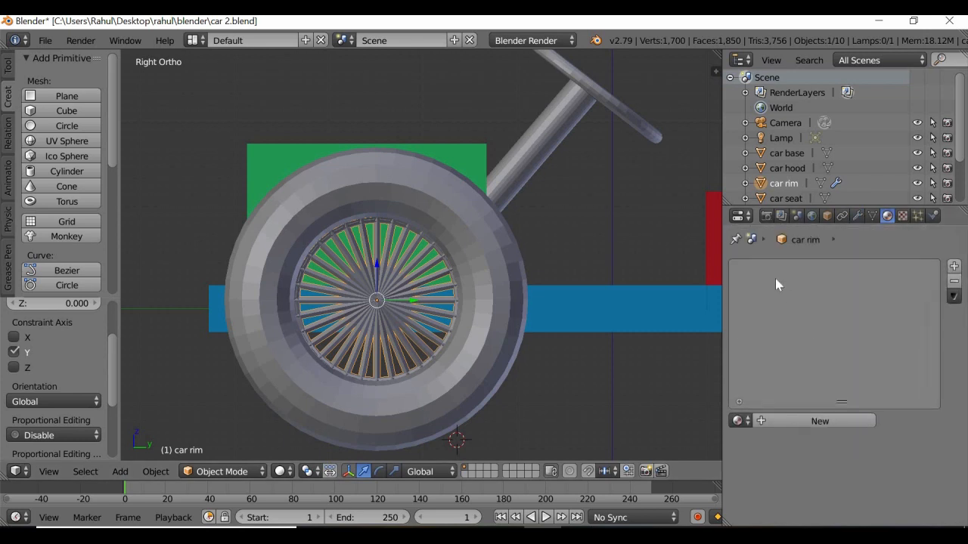
left_click(738, 421)
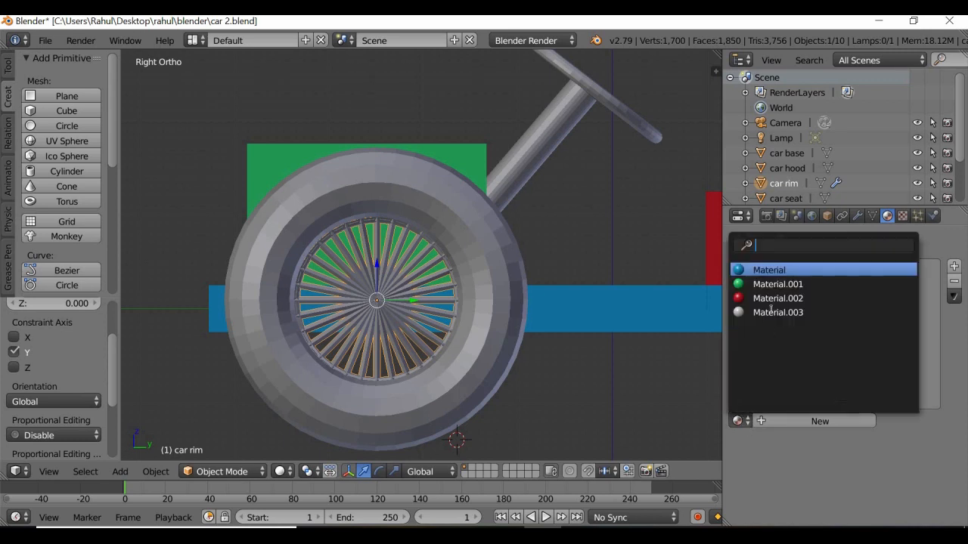
key("Return")
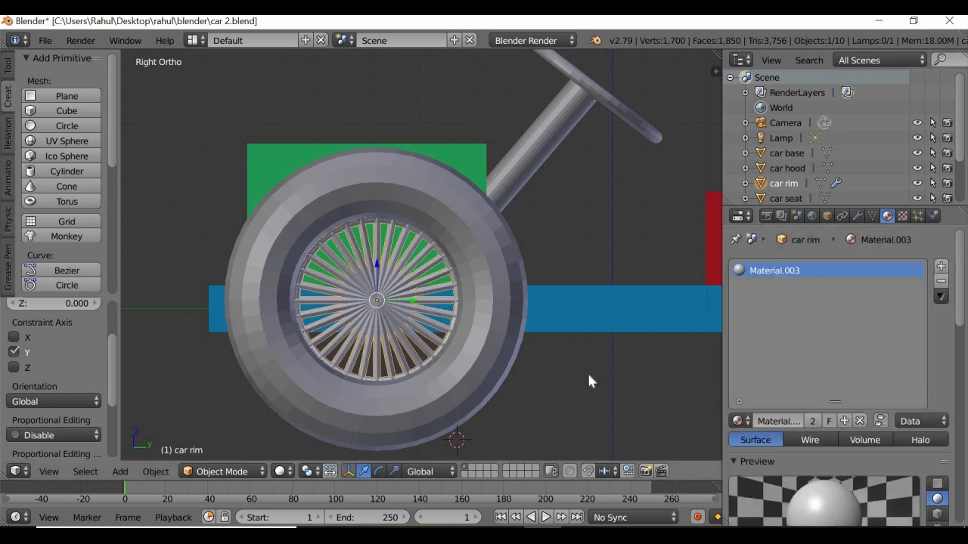
Give the steering wheel a new material with a magenta diffuse color.
scroll(580, 214, "down", 2)
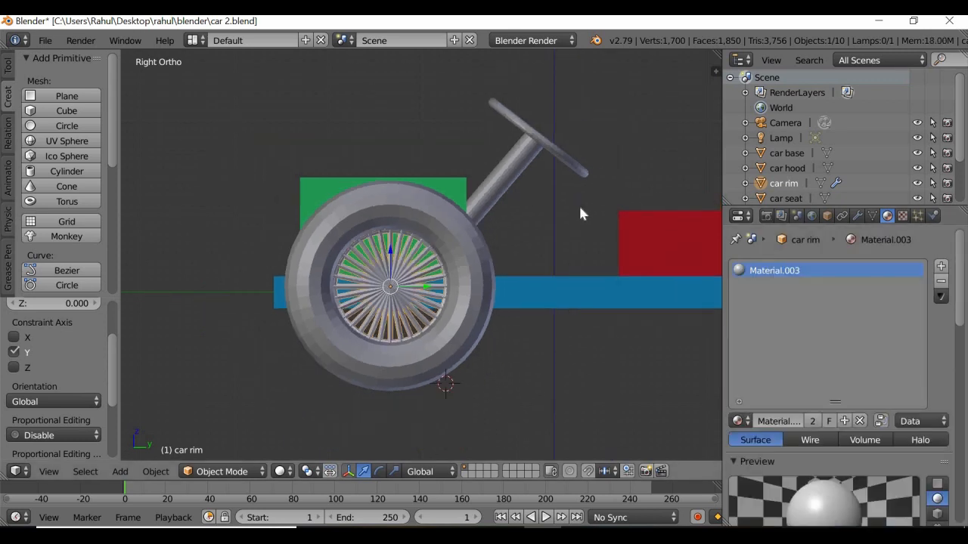
scroll(579, 205, "up", 1)
scroll(605, 151, "down", 1)
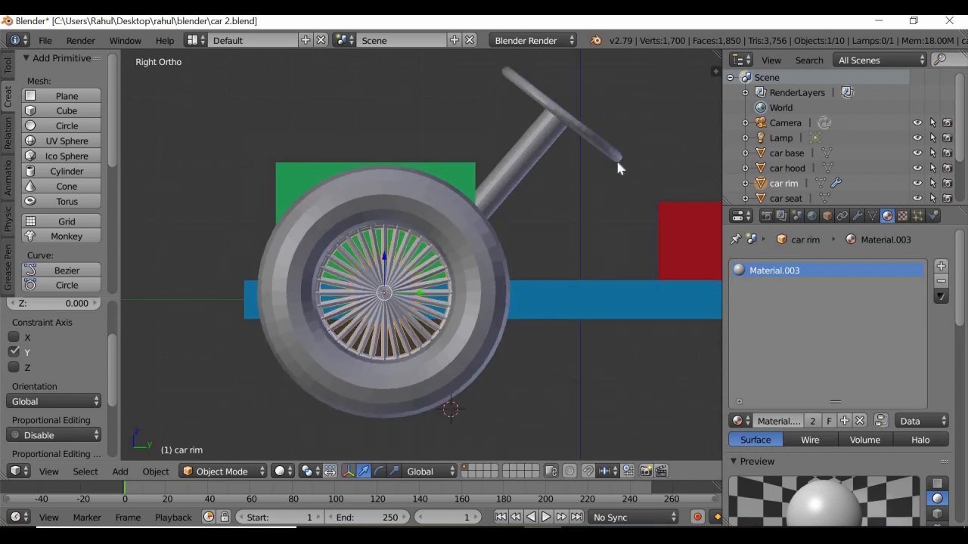
right_click(616, 160)
left_click(790, 421)
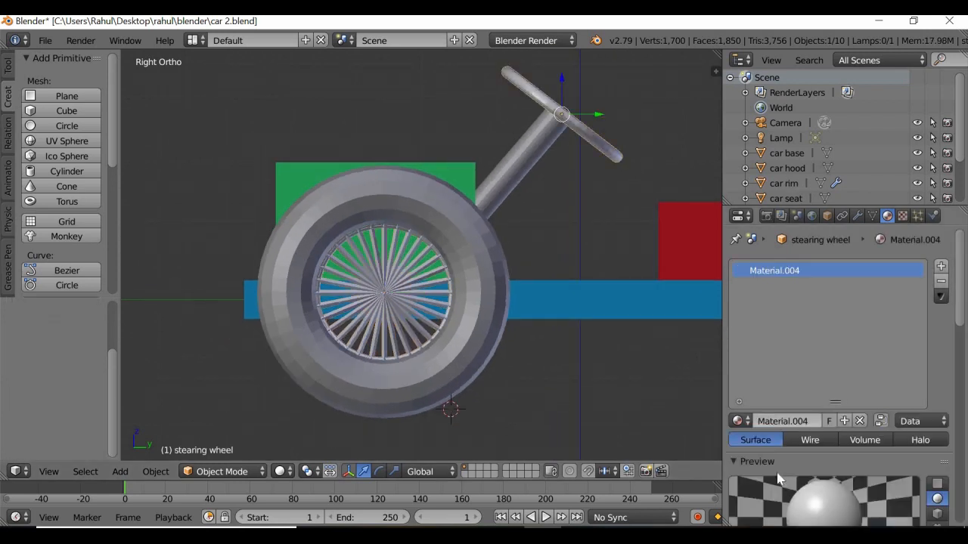
scroll(827, 463, "down", 5)
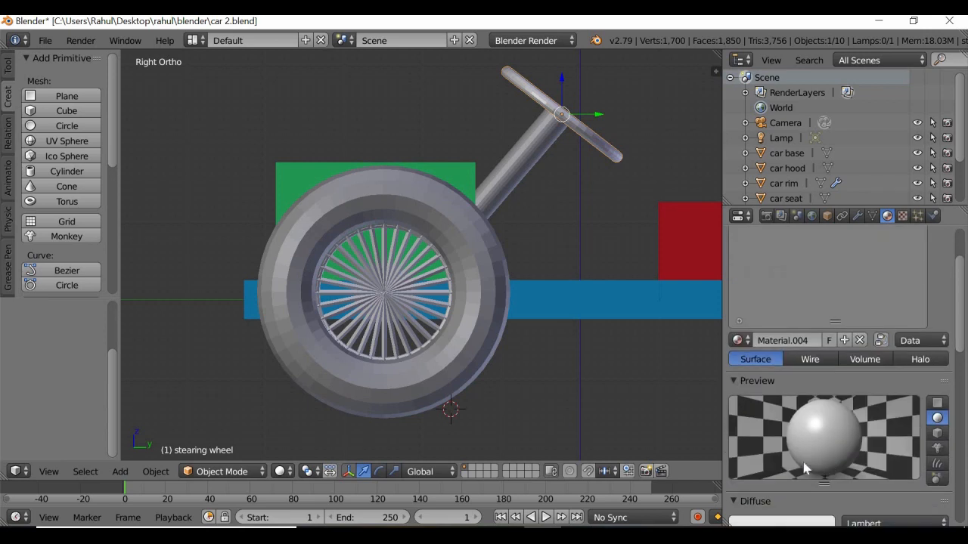
left_click(791, 465)
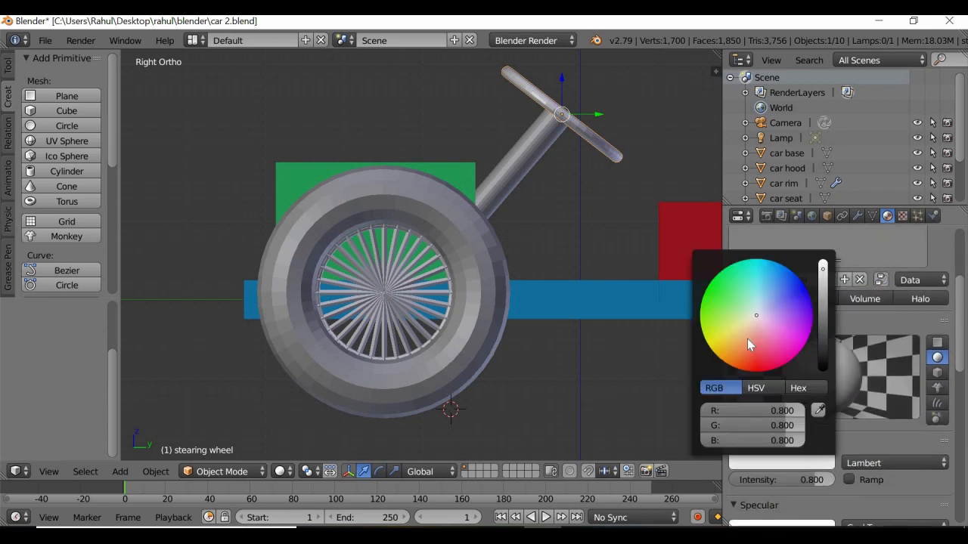
left_click(791, 339)
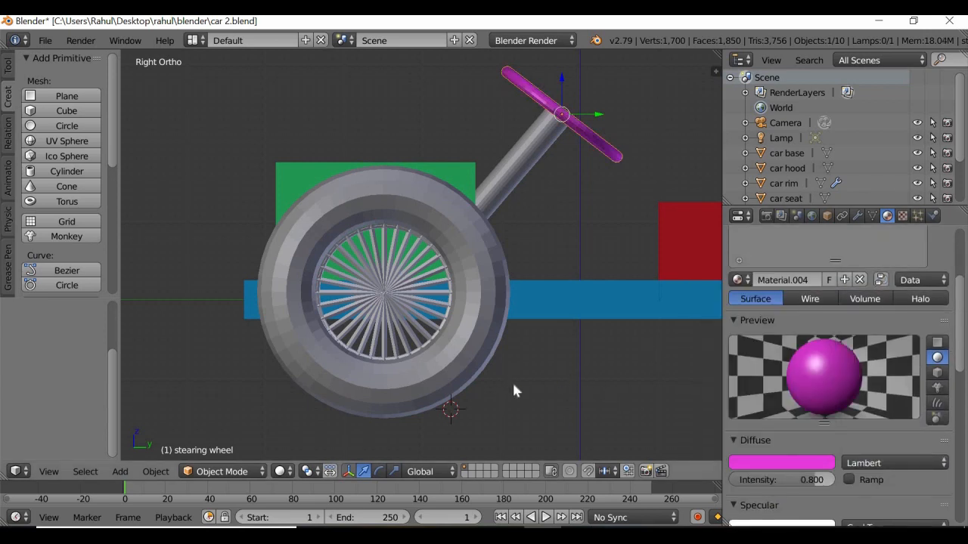
Give the car wheel a new material with a very dark blue diffuse color.
right_click(453, 356)
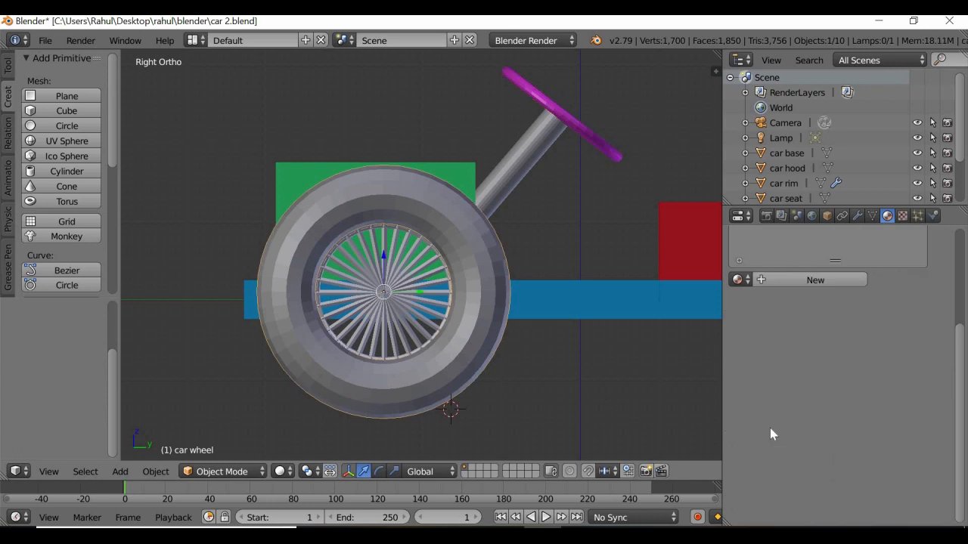
left_click(792, 279)
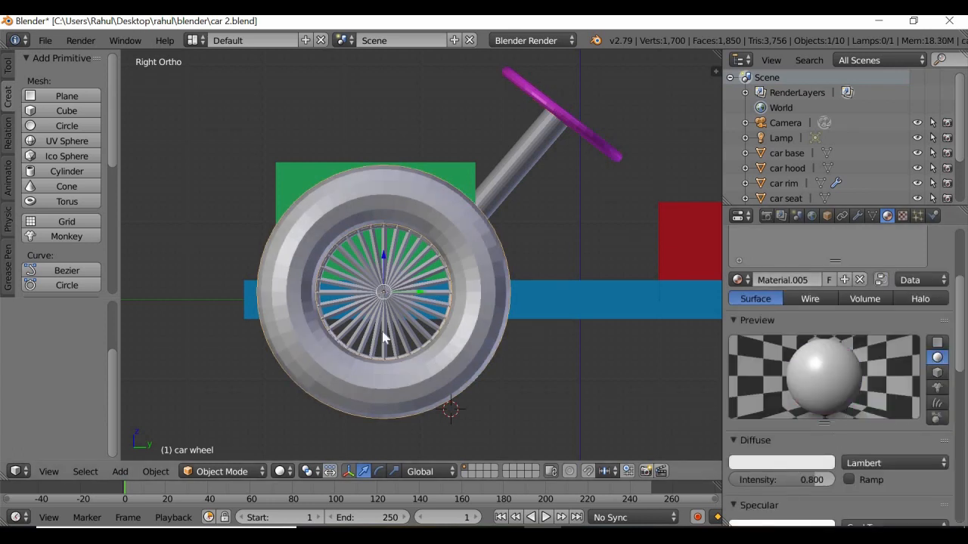
left_click(777, 462)
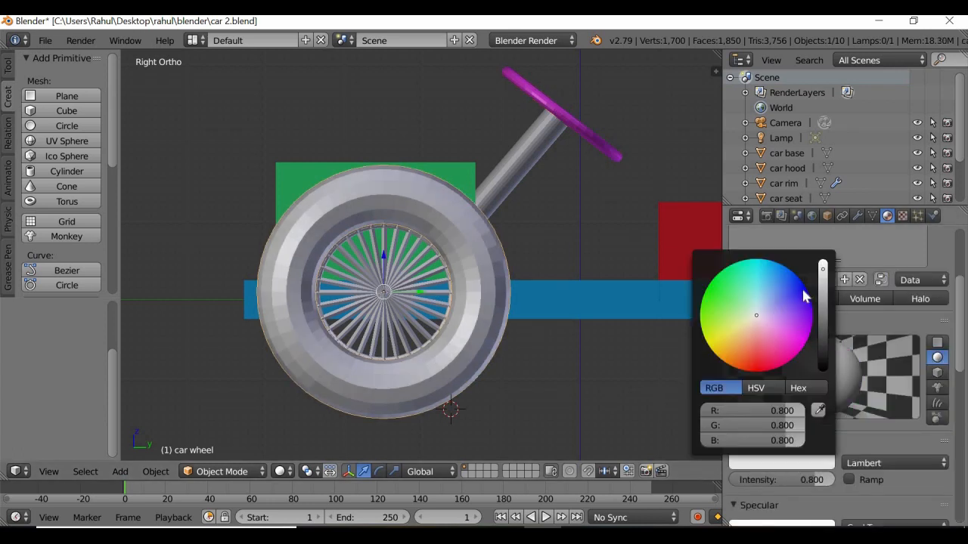
left_click(800, 289)
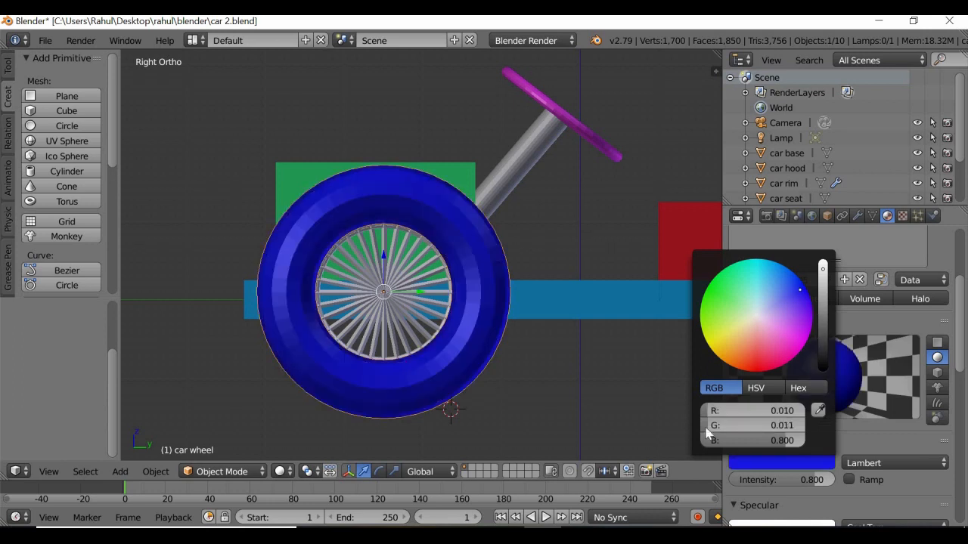
left_click(822, 338)
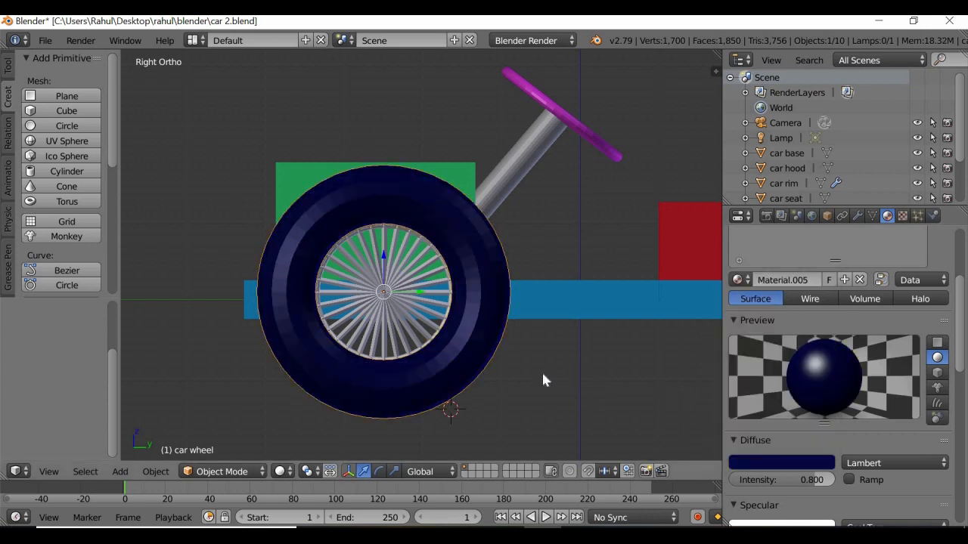
Shift the car wheel and its rim slightly along the X axis so the rim sits inside the tire.
scroll(541, 393, "down", 3)
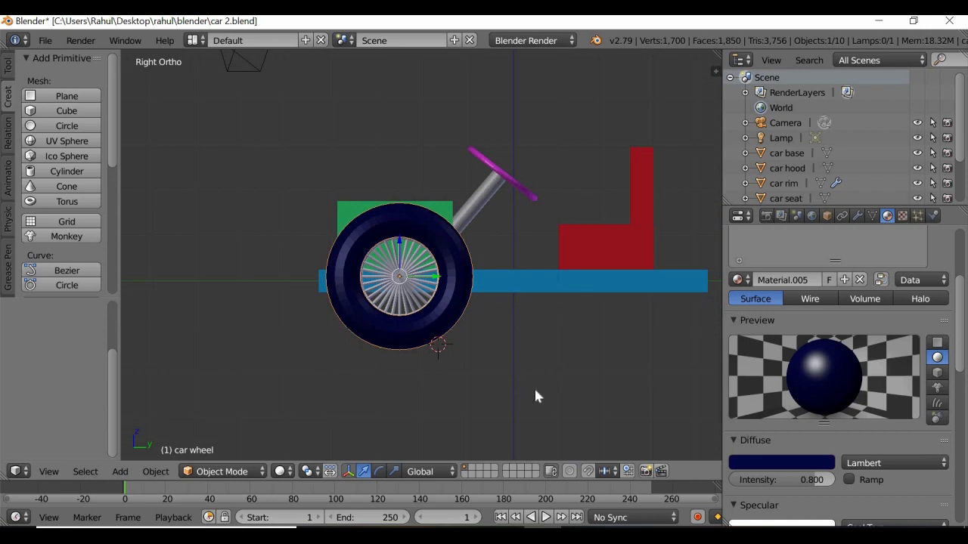
middle_click_drag(536, 396, 573, 406)
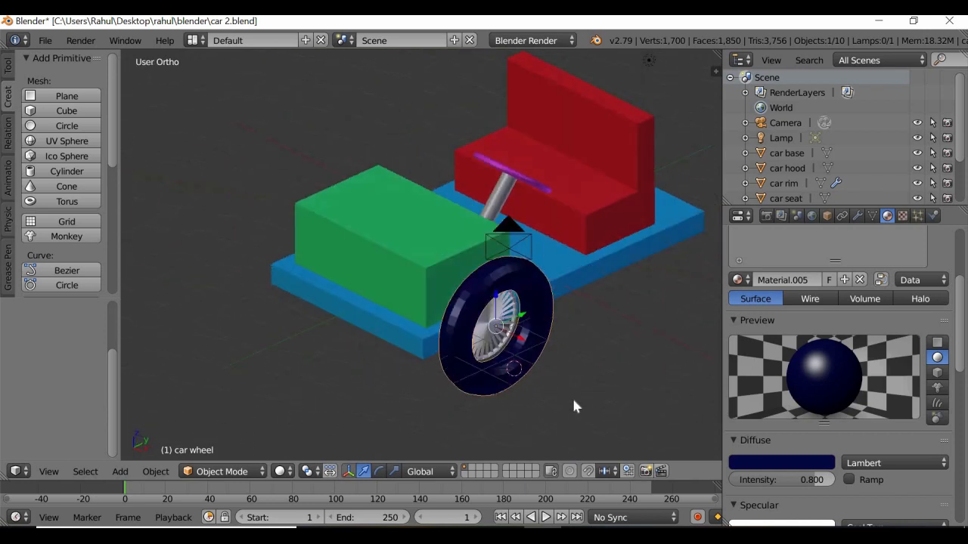
scroll(572, 390, "up", 2)
key("g")
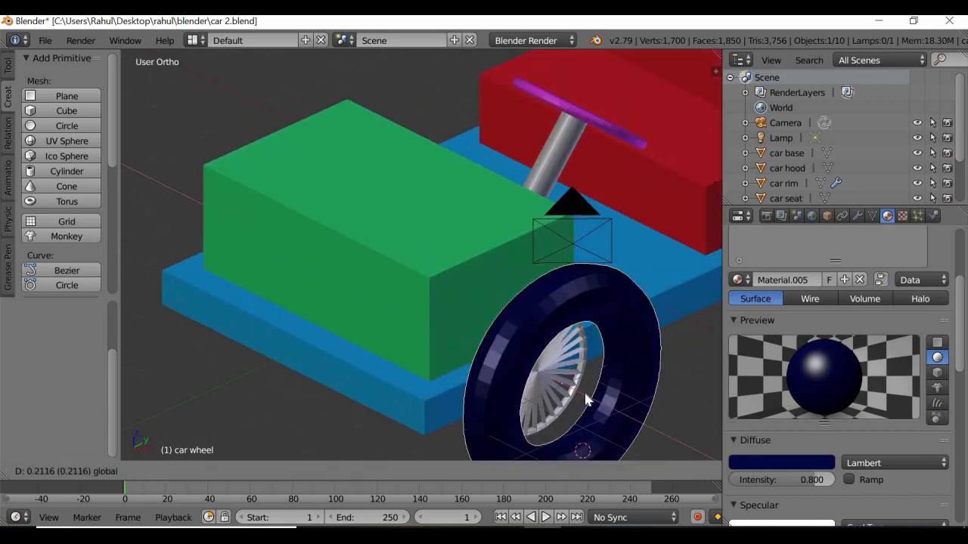
left_click_drag(584, 393, 547, 404)
right_click(573, 404)
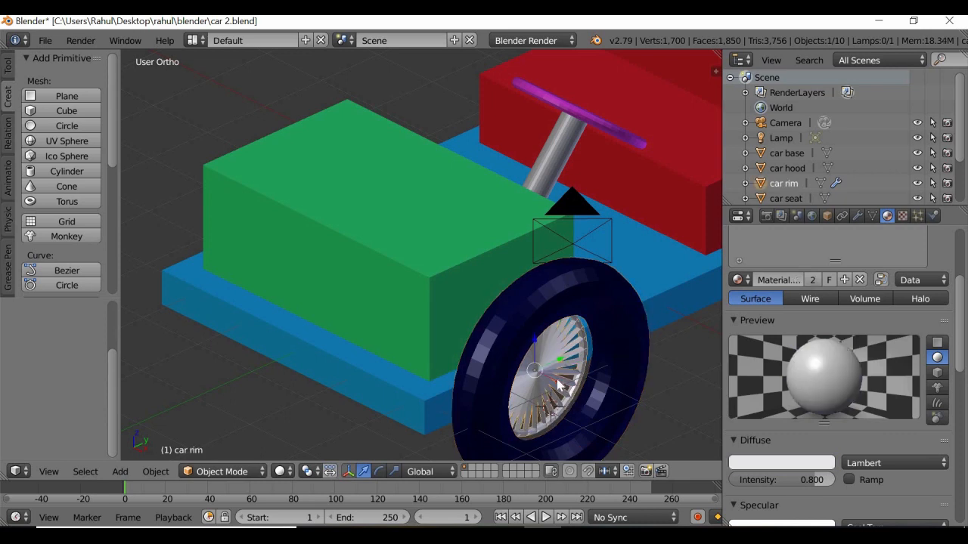
key("g")
left_click_drag(574, 392, 556, 415)
middle_click_drag(546, 404, 532, 388)
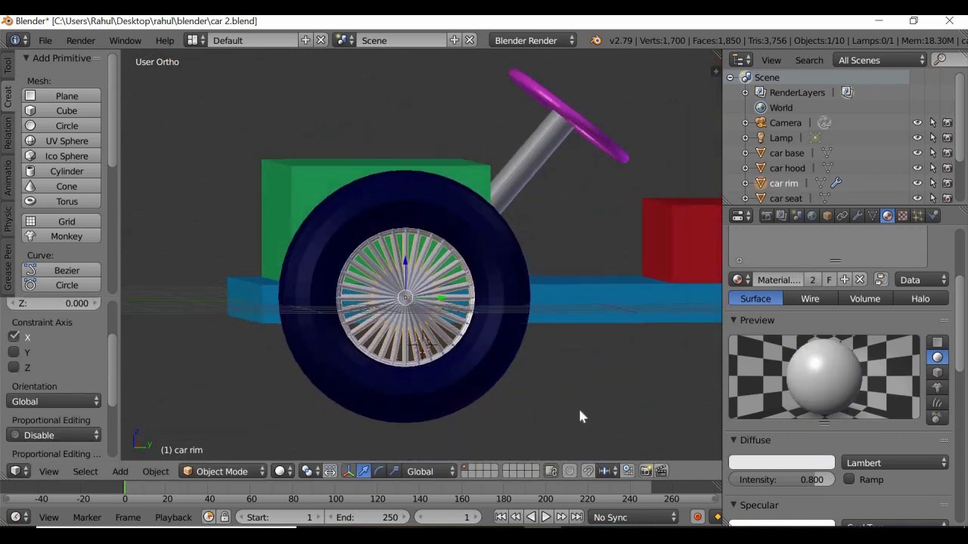
mouse_move(579, 415)
middle_mouse_down()
mouse_move(552, 416)
mouse_move(548, 427)
mouse_move(650, 418)
mouse_move(528, 422)
mouse_move(562, 420)
mouse_move(558, 391)
mouse_move(579, 413)
middle_mouse_up()
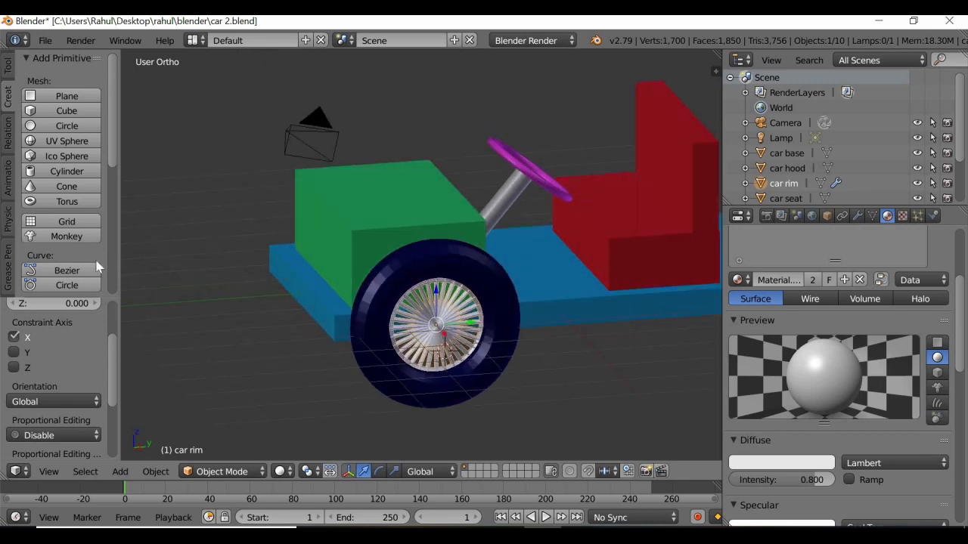
left_click(73, 173)
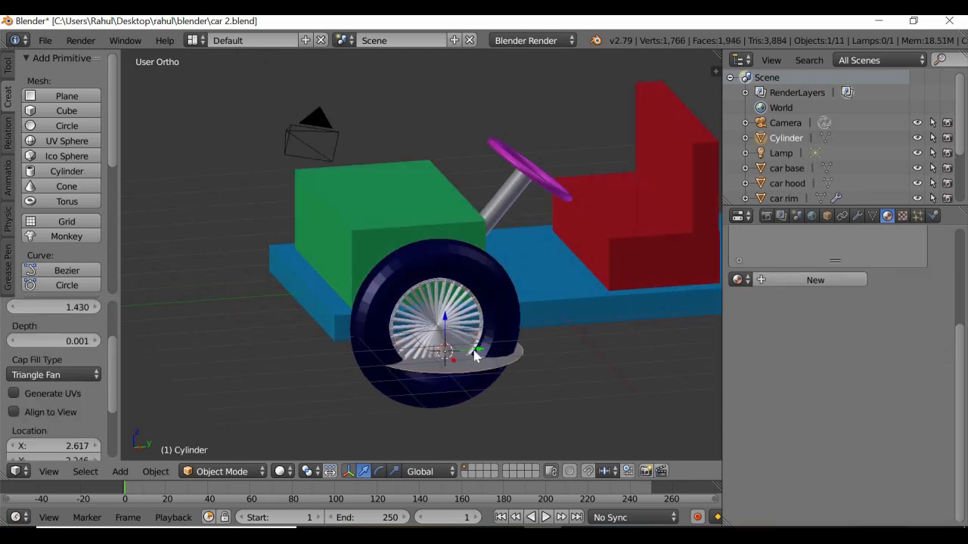
left_click_drag(477, 349, 643, 357)
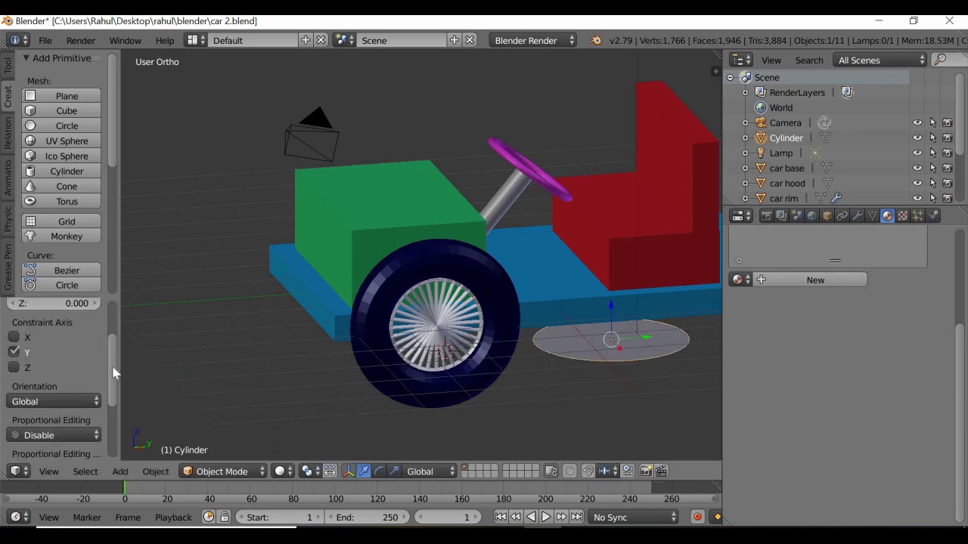
key("x")
left_click(643, 348)
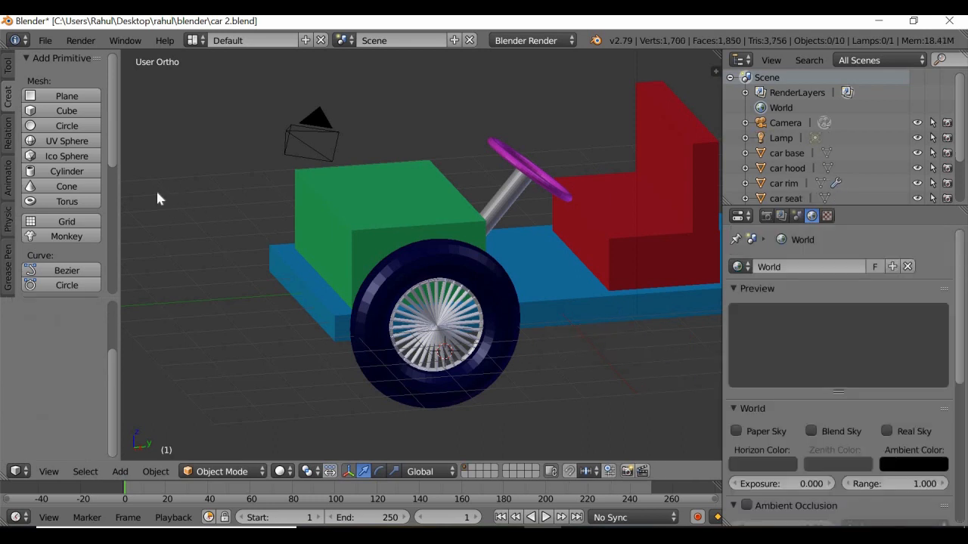
Add a cylinder with the Ngon cap fill type and move it along the Y axis, clear of the wheel.
left_click(75, 171)
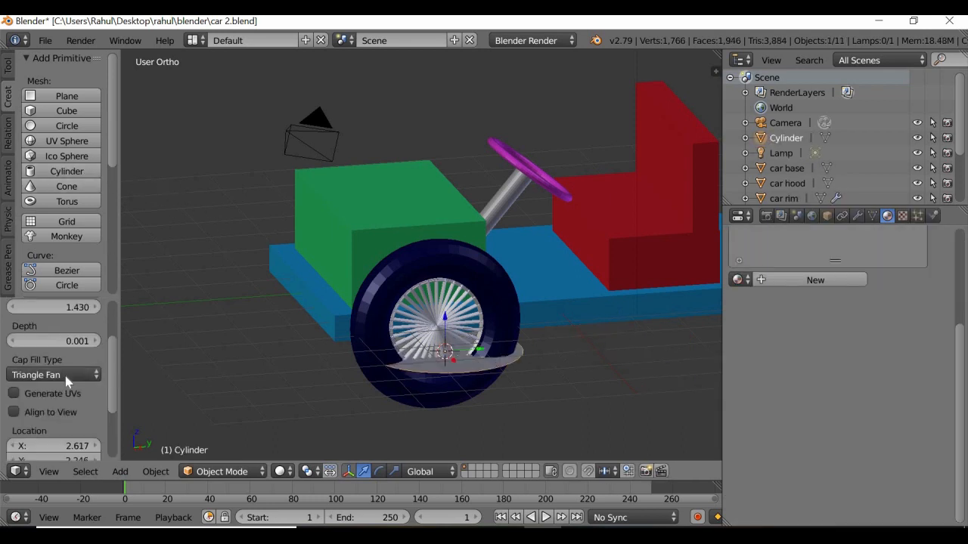
left_click(65, 376)
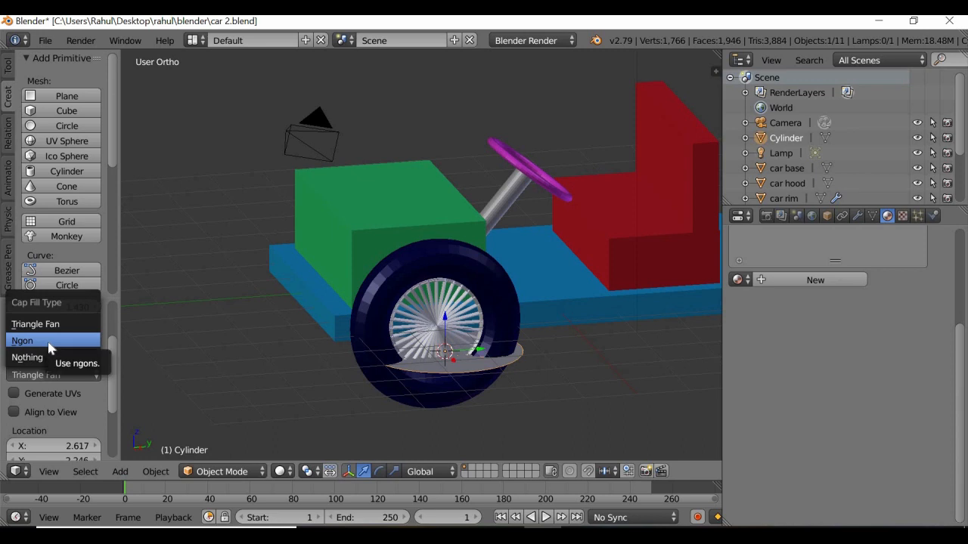
left_click(49, 341)
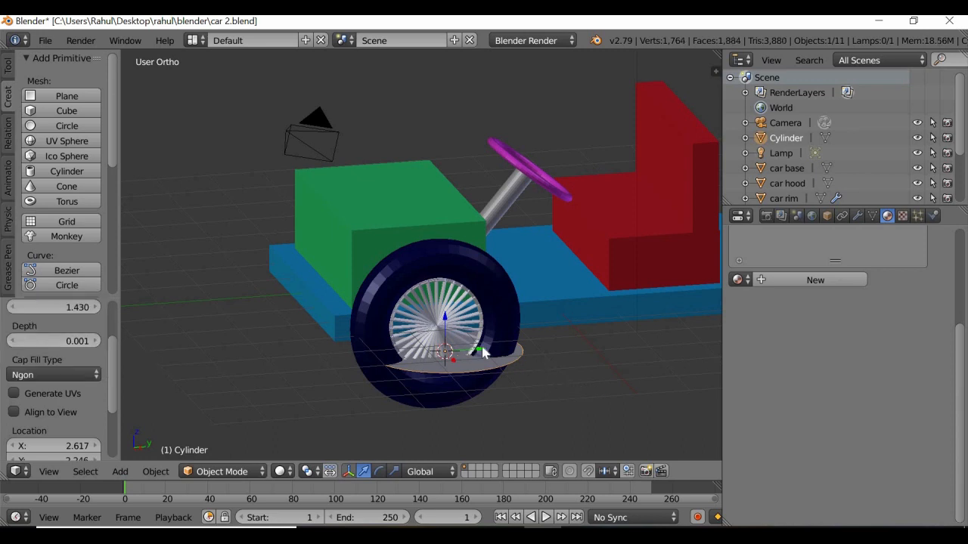
left_click_drag(481, 349, 656, 342)
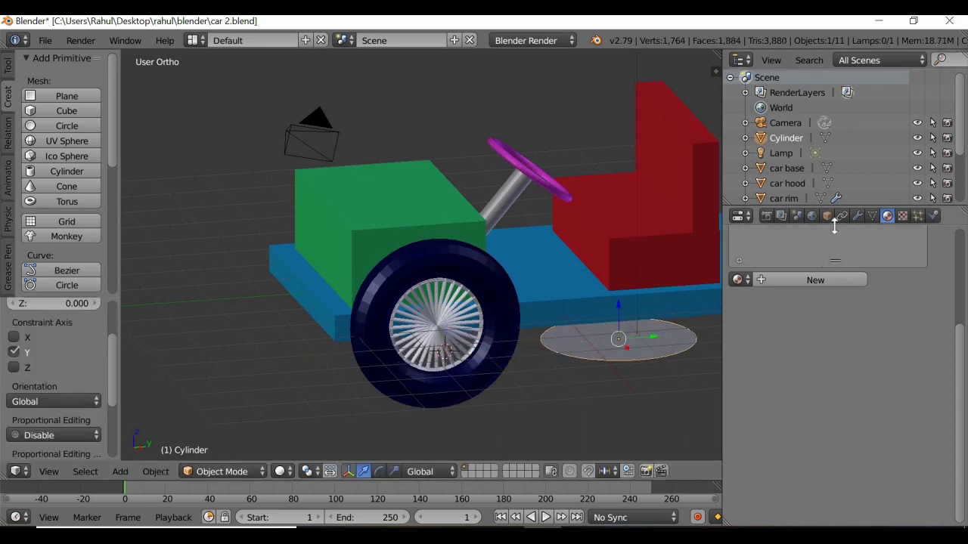
Try a Wireframe modifier with thickness 0.1259 on the Ngon-capped cylinder, and delete the cylinder.
left_click(857, 216)
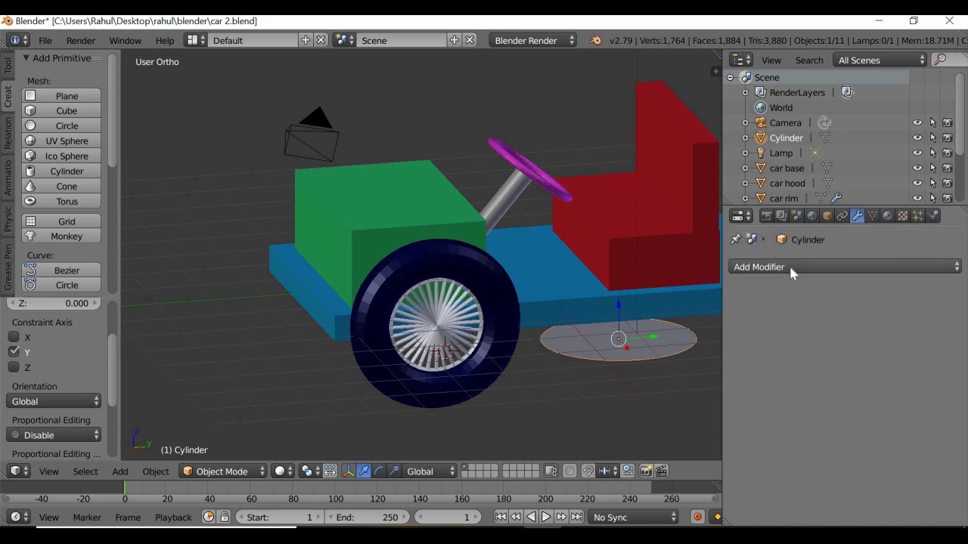
left_click(789, 266)
scroll(663, 512, "down", 2)
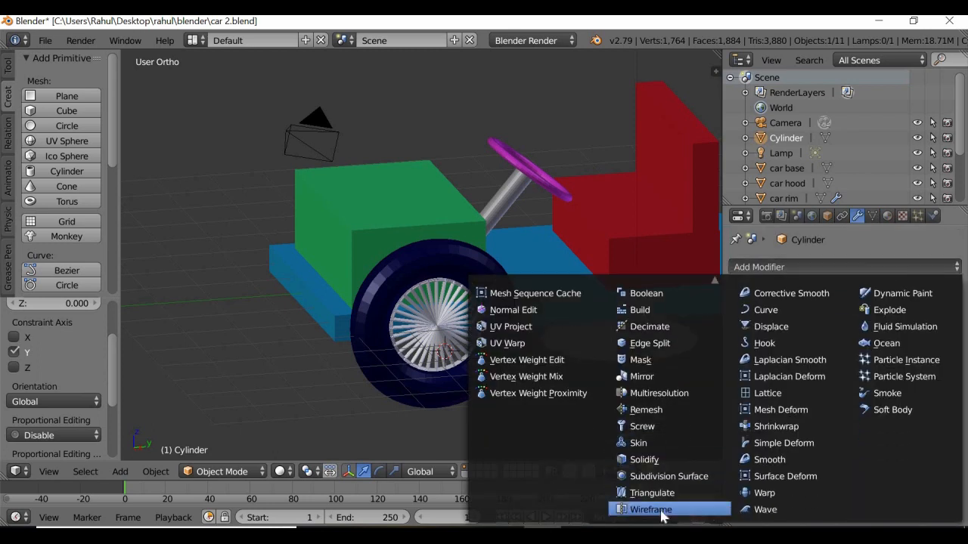
left_click(657, 512)
scroll(633, 369, "up", 2)
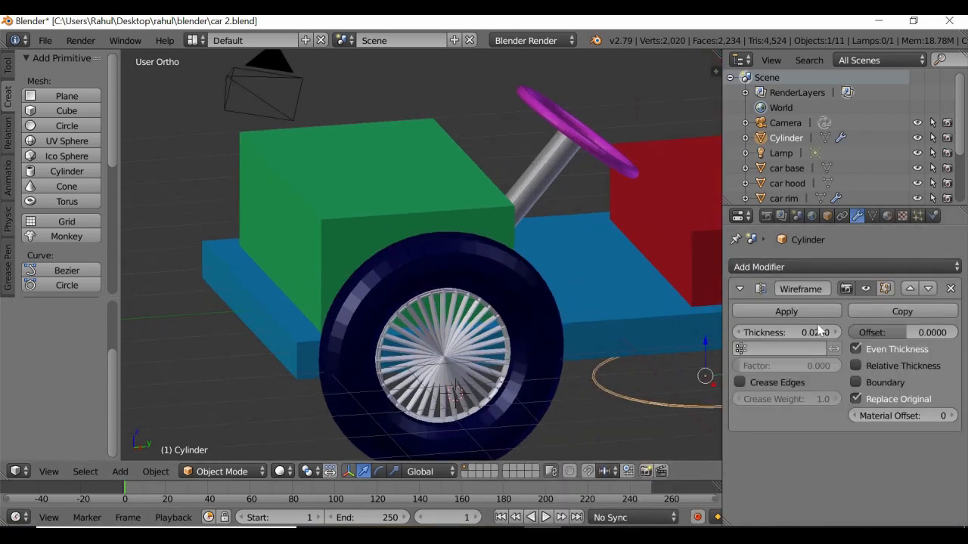
mouse_move(816, 331)
left_mouse_down()
mouse_move(839, 332)
mouse_move(817, 331)
left_mouse_up()
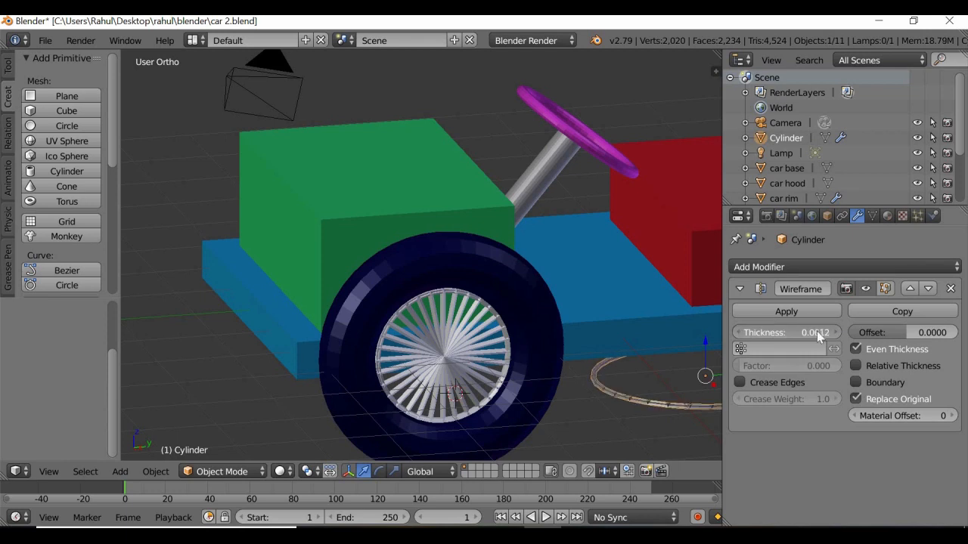
scroll(560, 363, "down", 2)
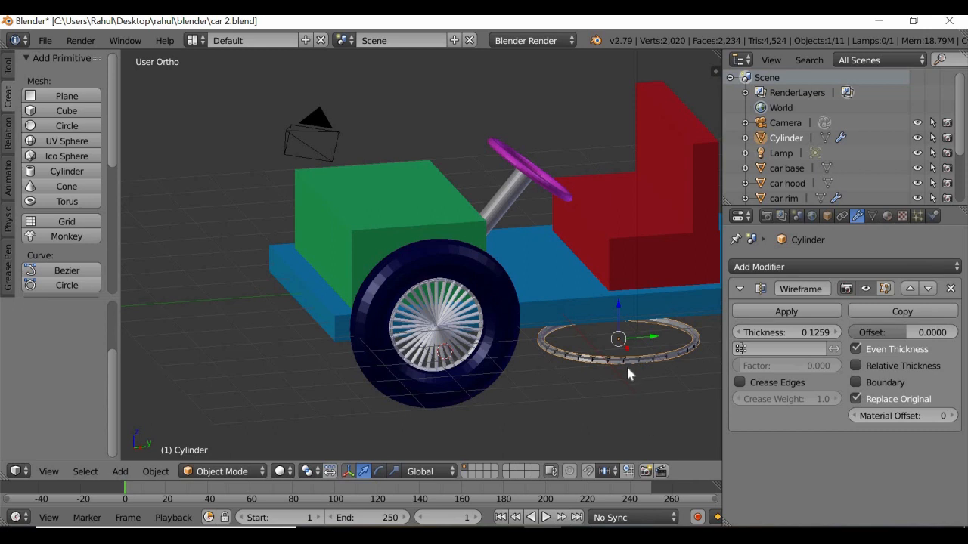
key("x")
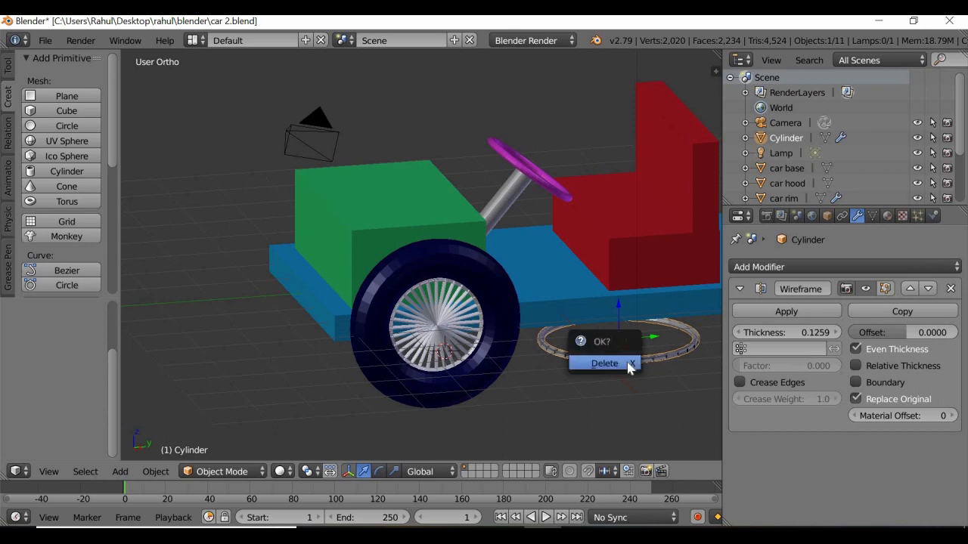
left_click(605, 363)
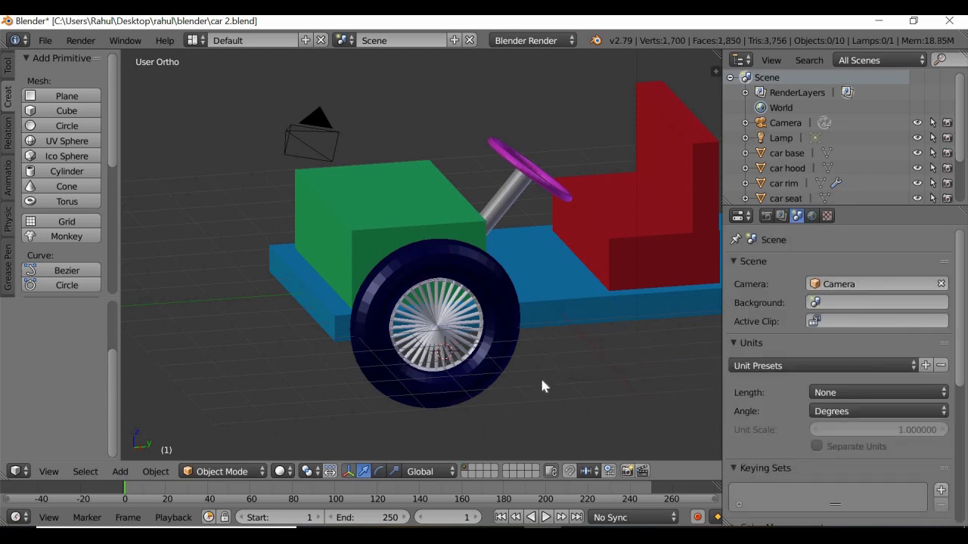
Duplicate the front car wheel together with its rim and move the copy along the Y axis to the rear beside the seat.
scroll(540, 376, "down", 3)
scroll(540, 376, "up", 2)
right_click(482, 339)
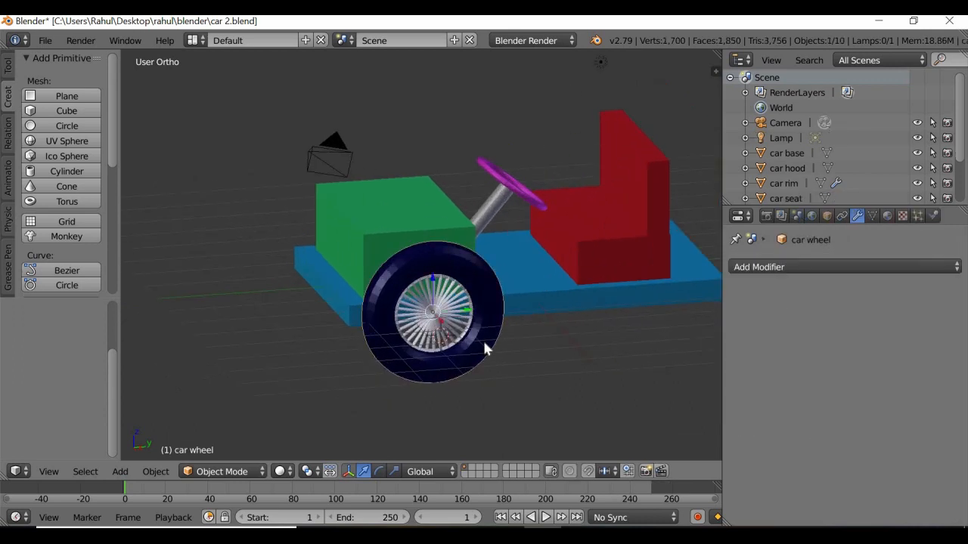
right_click(458, 327, "shift")
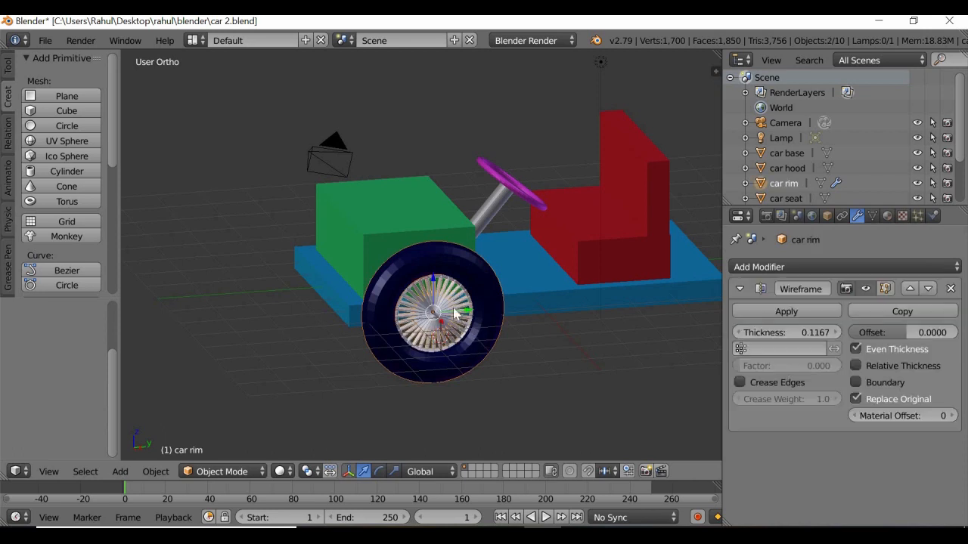
left_click(8, 66)
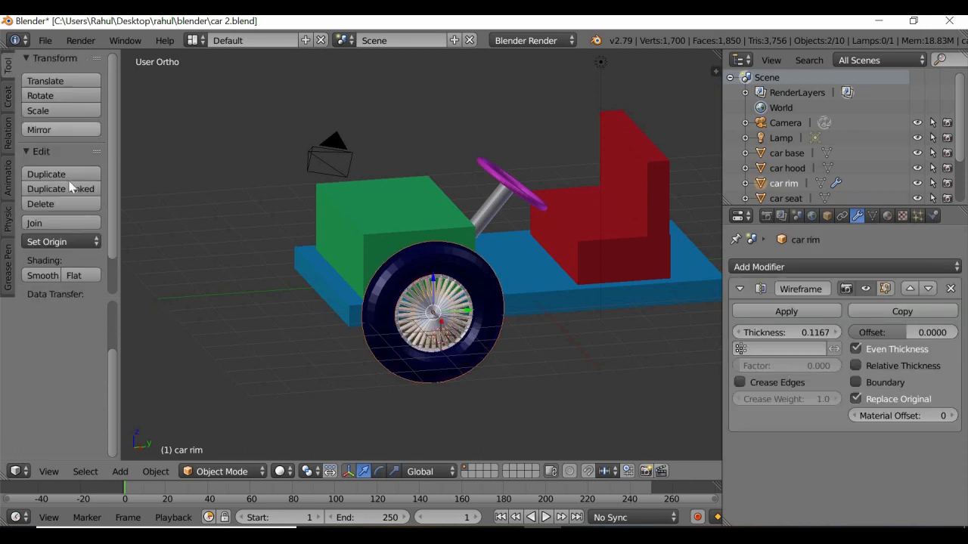
left_click(66, 176)
key("Escape")
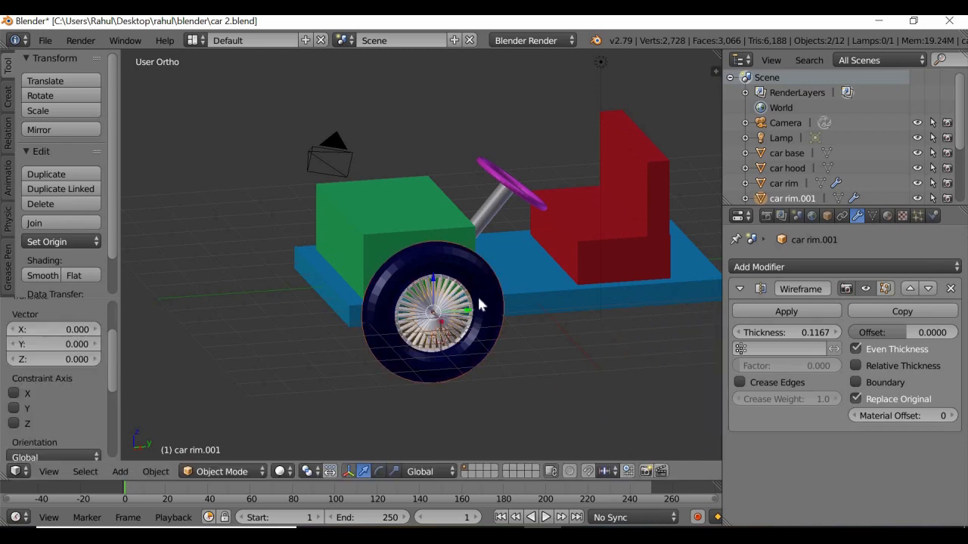
key("g")
key("y")
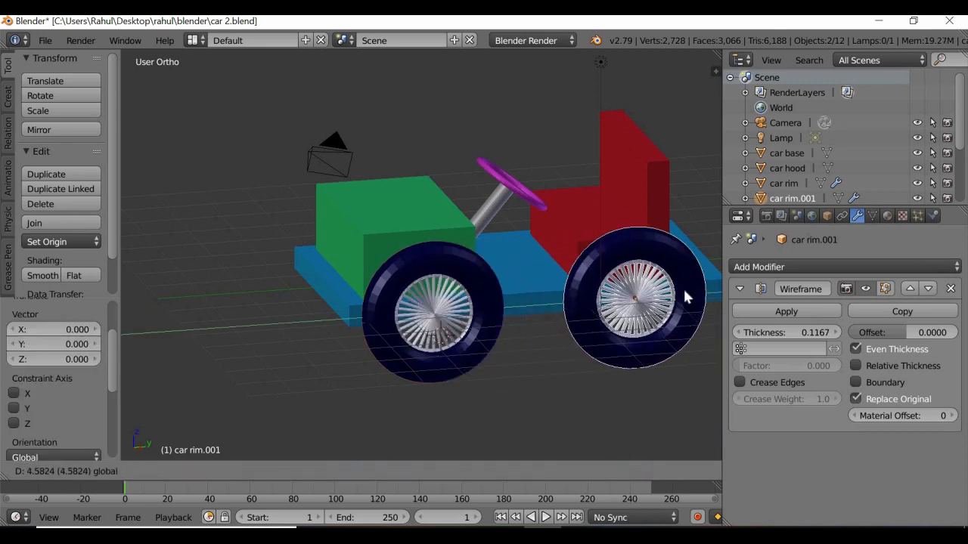
left_click(590, 386)
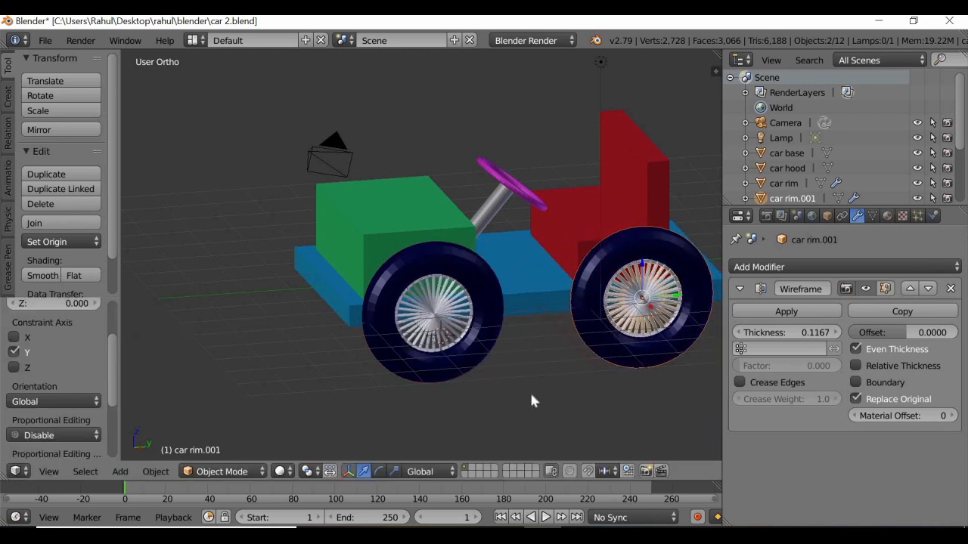
Duplicate the rear wheel and rim and move the copy along the X axis to the opposite side of the car.
middle_click_drag(529, 390, 687, 415)
left_click(57, 179)
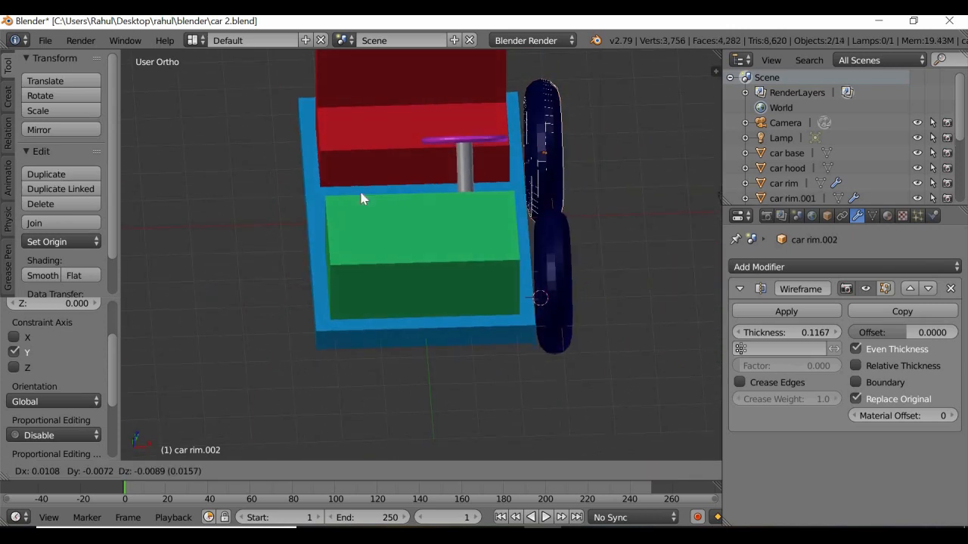
right_click(589, 187)
left_click_drag(580, 155, 318, 164)
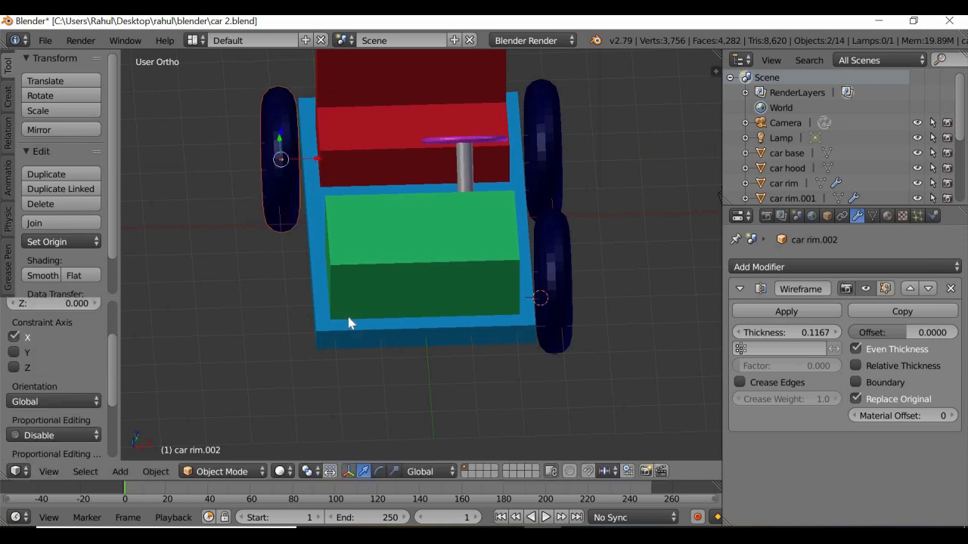
Duplicate the opposite rear wheel and rim and move the copy along the Y axis to the front beside the hood.
middle_click_drag(348, 317, 347, 316)
left_click(62, 174)
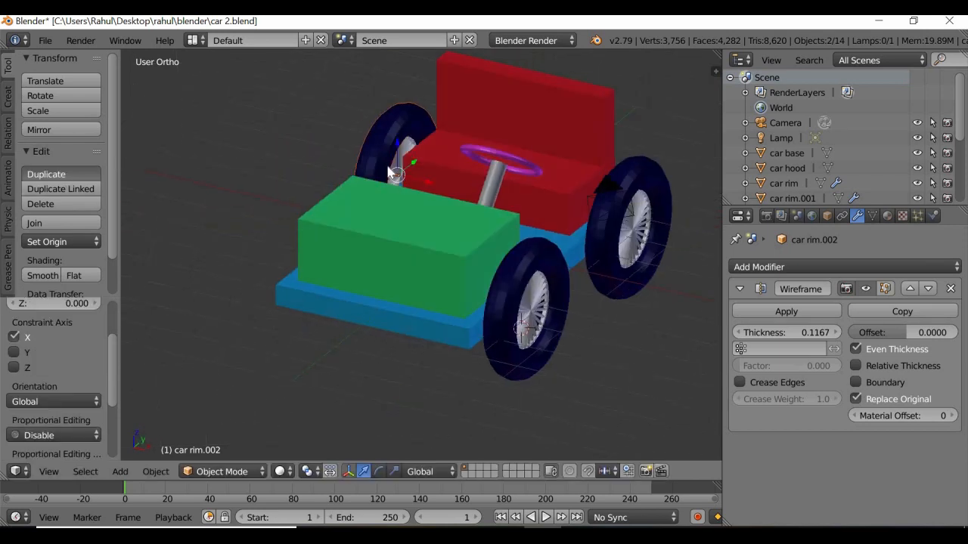
right_click(415, 157)
left_click_drag(416, 156, 365, 363)
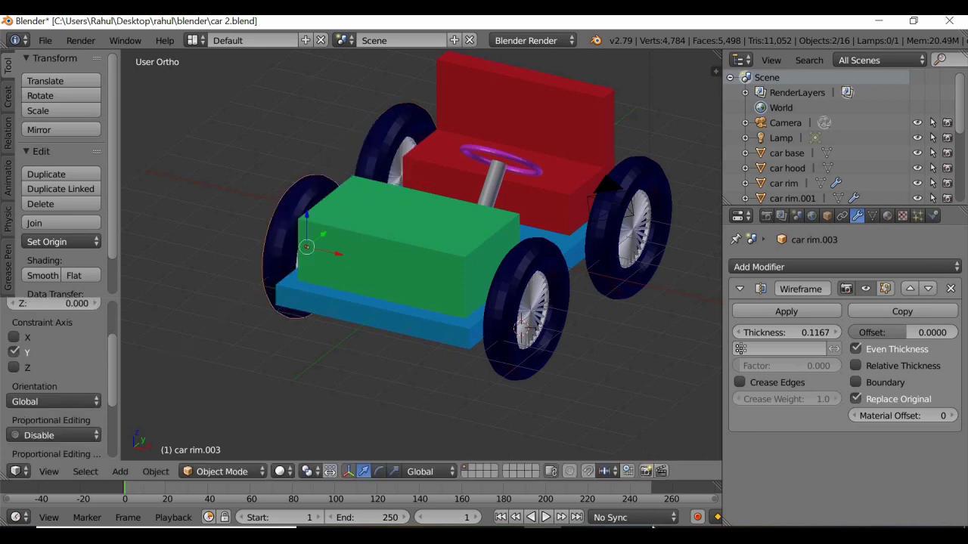
In the right side view, move the new front wheel and rim along Y to line up with the other front wheel.
left_click(48, 472)
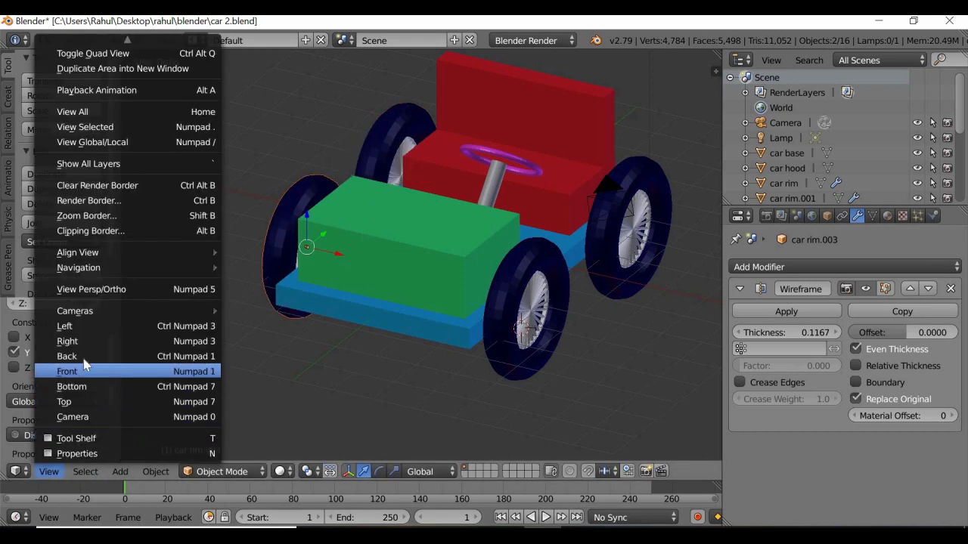
left_click(82, 343)
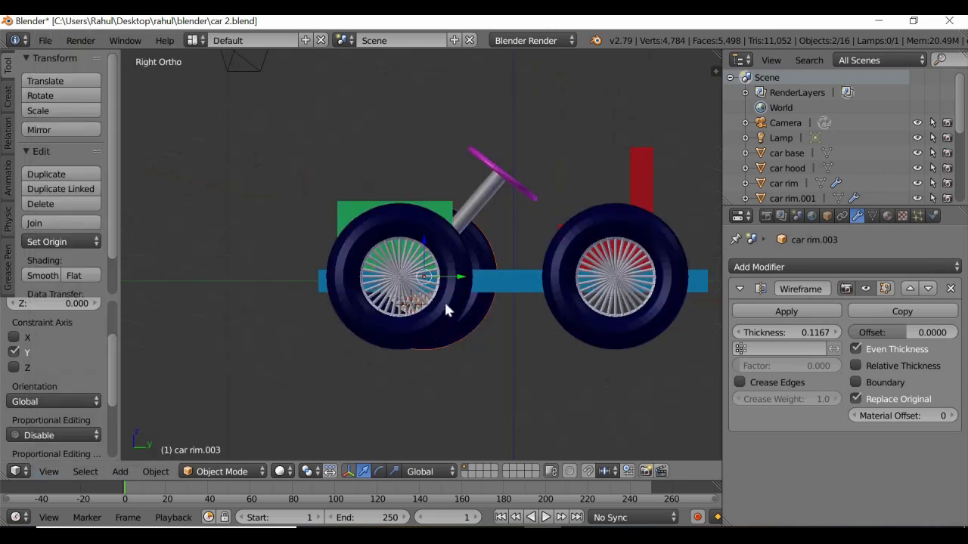
key("g")
key("y")
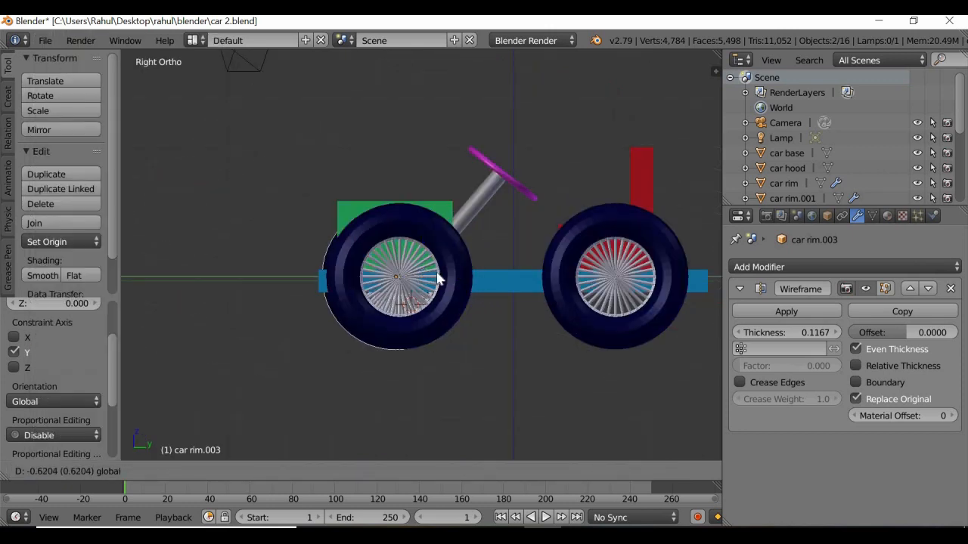
left_click(316, 390)
middle_click_drag(371, 417, 459, 342)
scroll(542, 372, "down", 2)
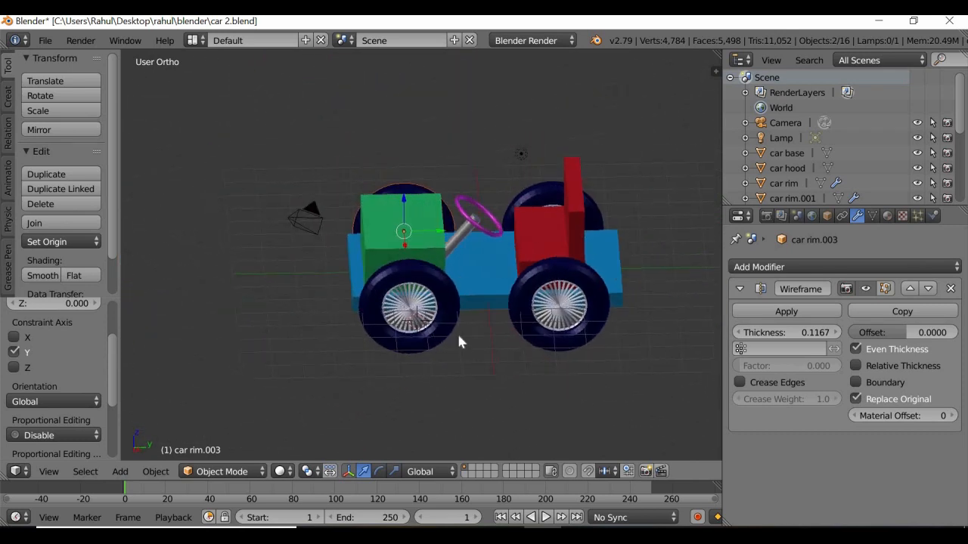
Duplicate the far front wheel and rim and move the copy along the Y axis to behind the car.
left_click(62, 174)
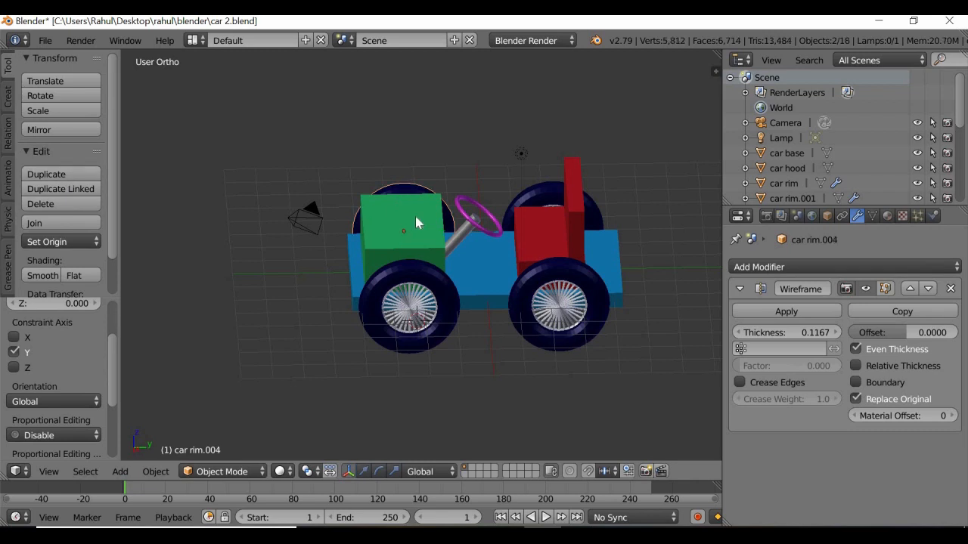
right_click(441, 226)
left_click_drag(439, 229, 639, 341)
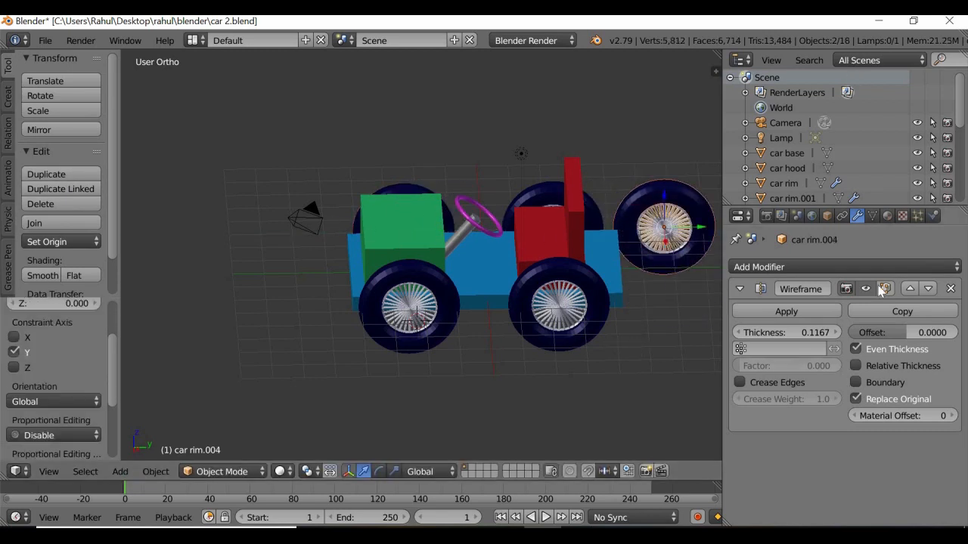
Set the X rotation of the rim behind the car to 90°.
left_click(826, 215)
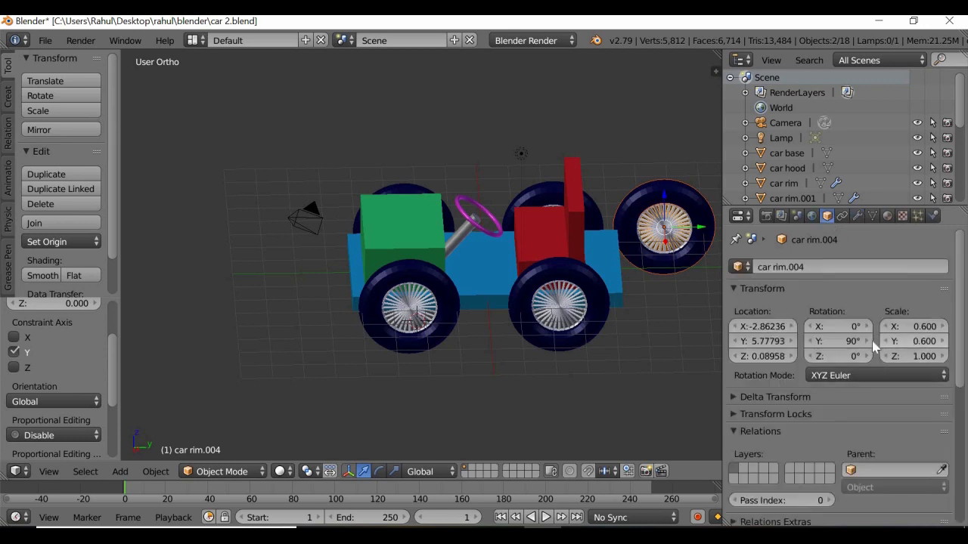
left_click_drag(854, 327, 892, 327)
key("ctrl+z")
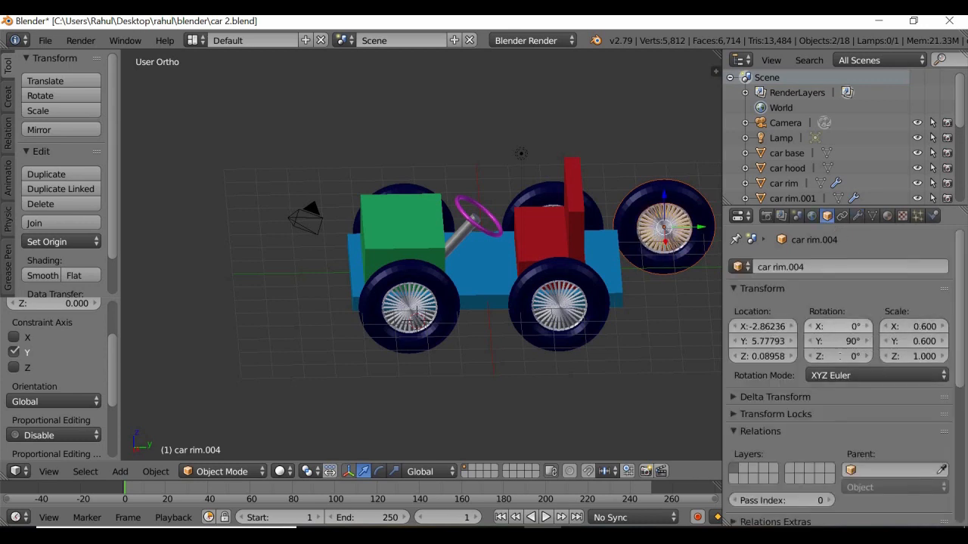
left_click(840, 326)
type("90")
key("Return")
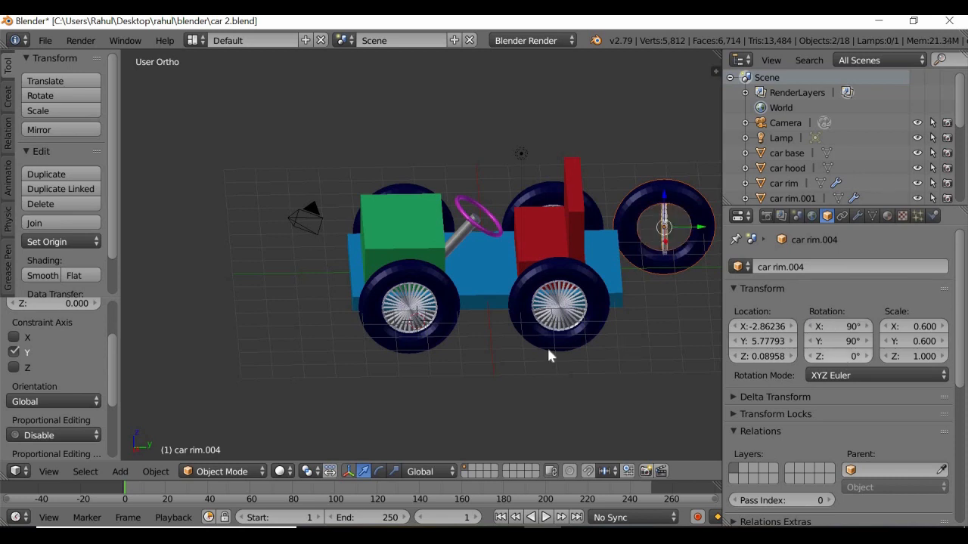
Set the X rotation of the tire behind the car to 90° to match its rim.
right_click(703, 251)
left_click(847, 330)
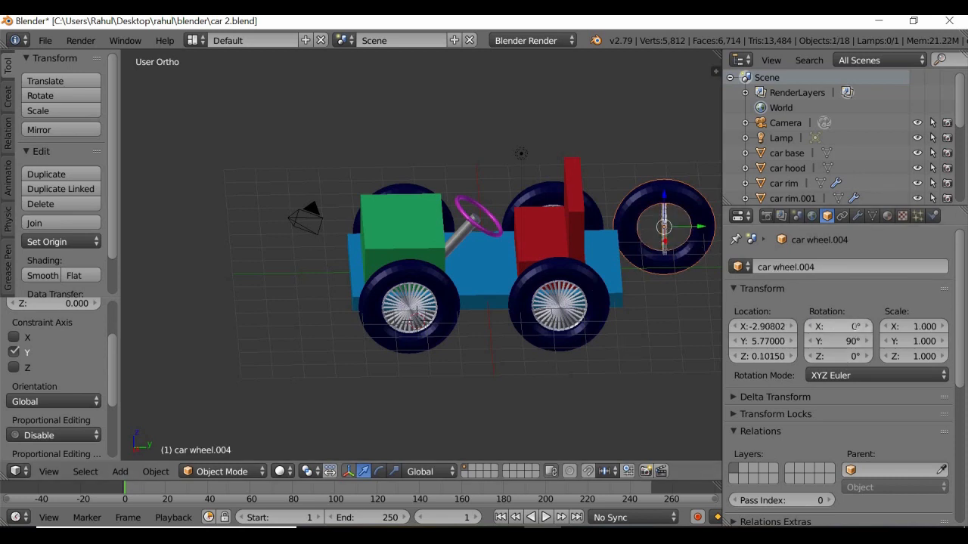
type("90")
key("Return")
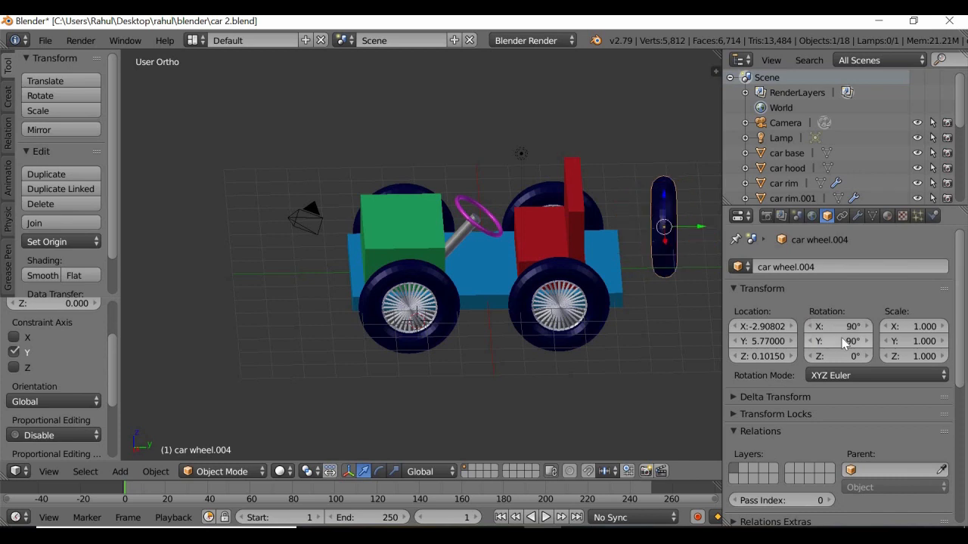
Centre the extra wheel and rim behind the car along X and raise them about 2.13 along Z to the seat back's height.
middle_click_drag(512, 314, 371, 292)
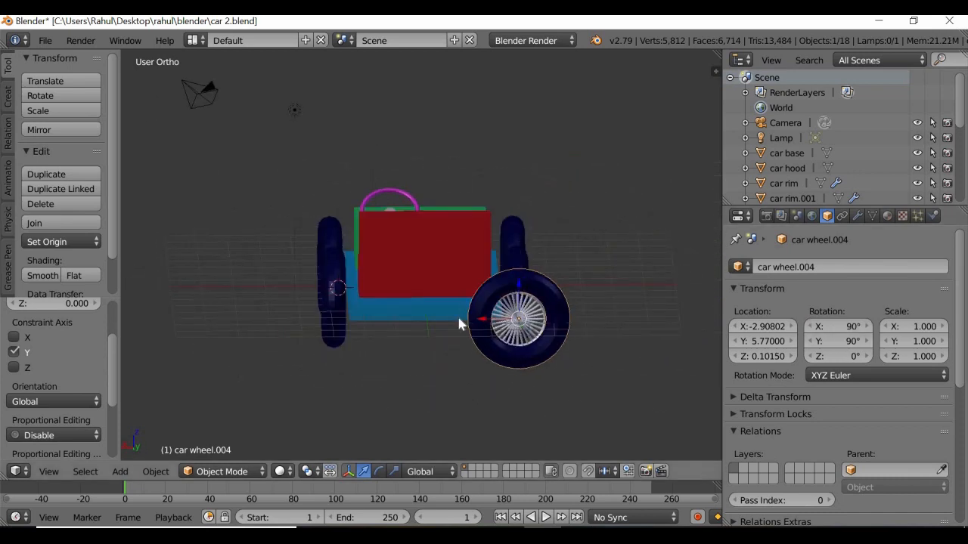
key("g")
key("x")
key("Escape")
right_click(519, 339, "shift")
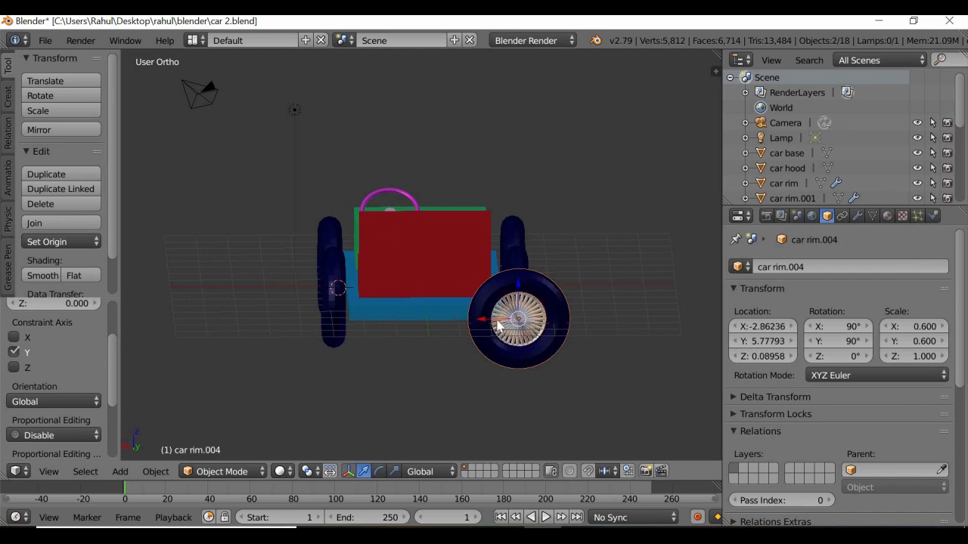
key("g")
key("x")
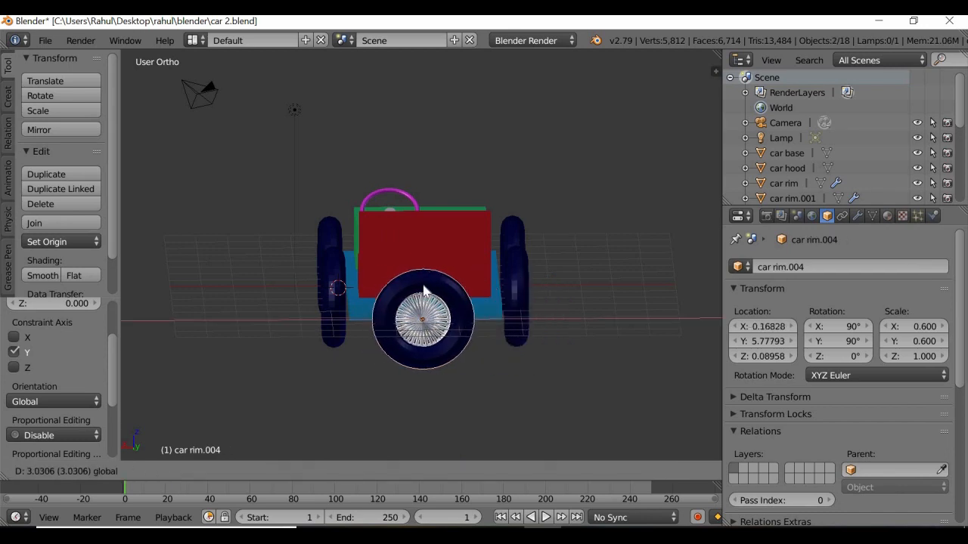
left_click(426, 294)
key("g")
key("z")
left_click(451, 368)
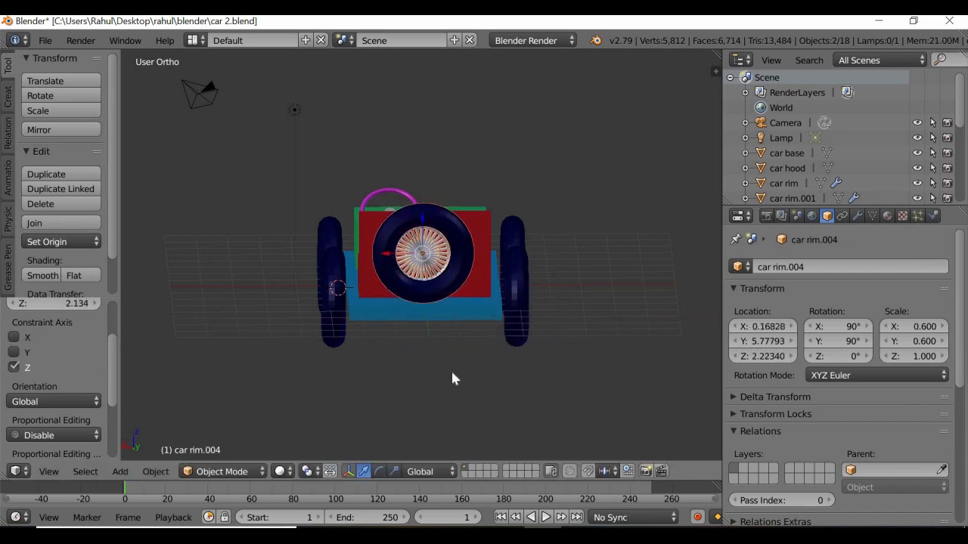
Move the extra wheel and rim along Y to sit close behind the seat back, with the rim at about Y 3.57.
middle_click_drag(451, 368, 694, 235)
key("g")
key("y")
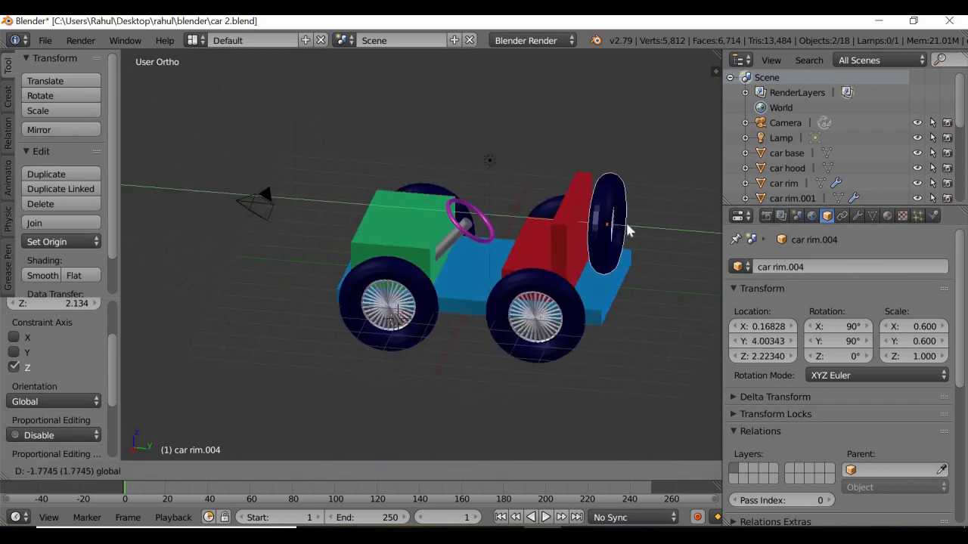
left_click(548, 299)
middle_click_drag(547, 298, 470, 285)
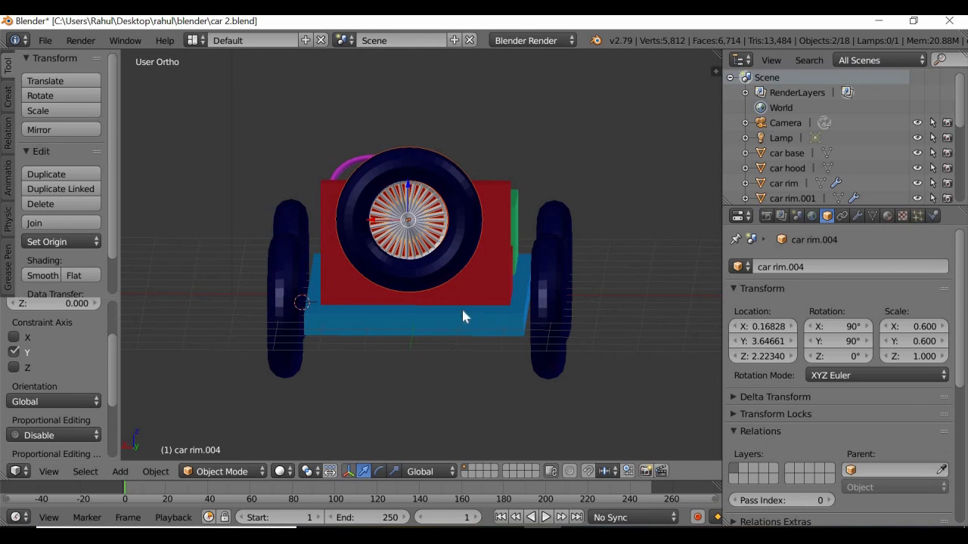
middle_click_drag(576, 362, 593, 349)
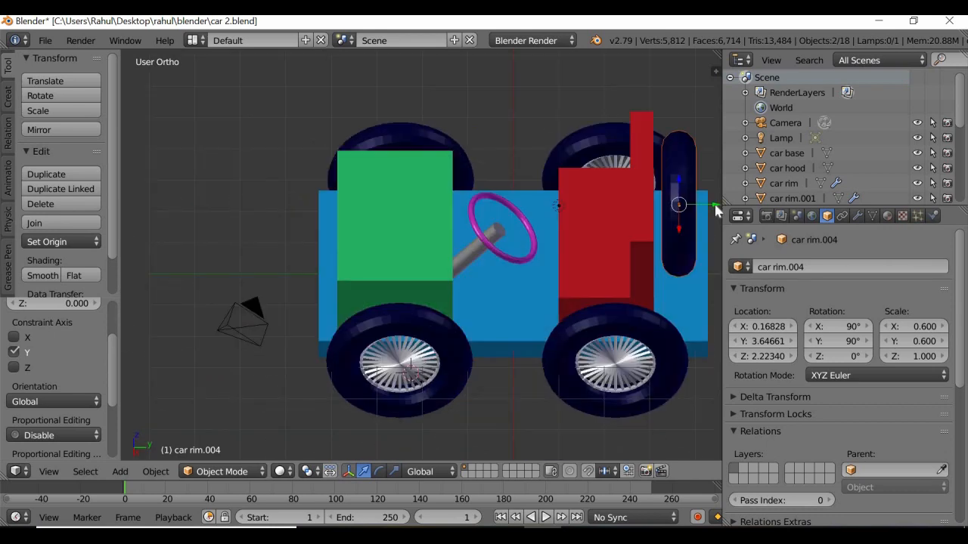
left_click_drag(715, 205, 711, 205)
middle_click_drag(519, 317, 597, 318)
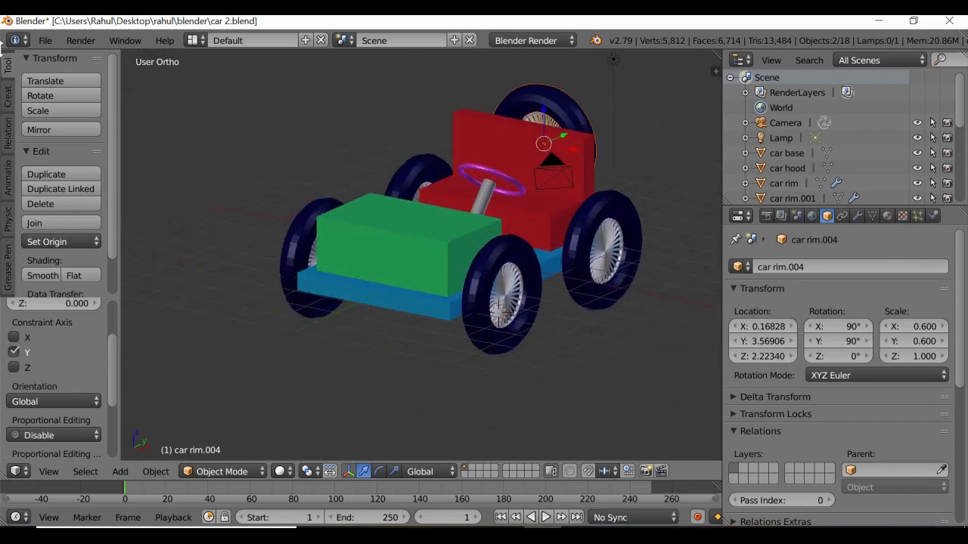
Add a UV sphere and move it along X to the middle of the car's front end.
left_click(7, 93)
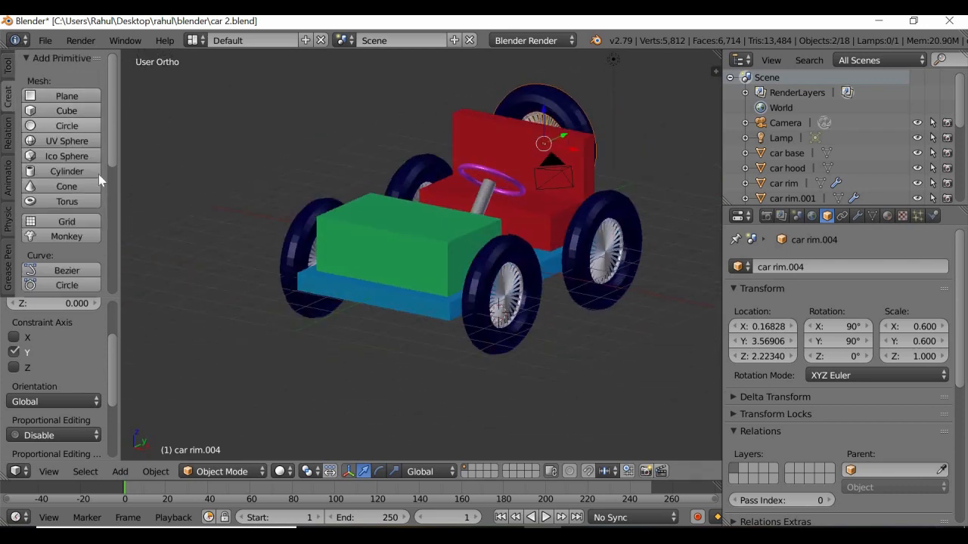
left_click(67, 140)
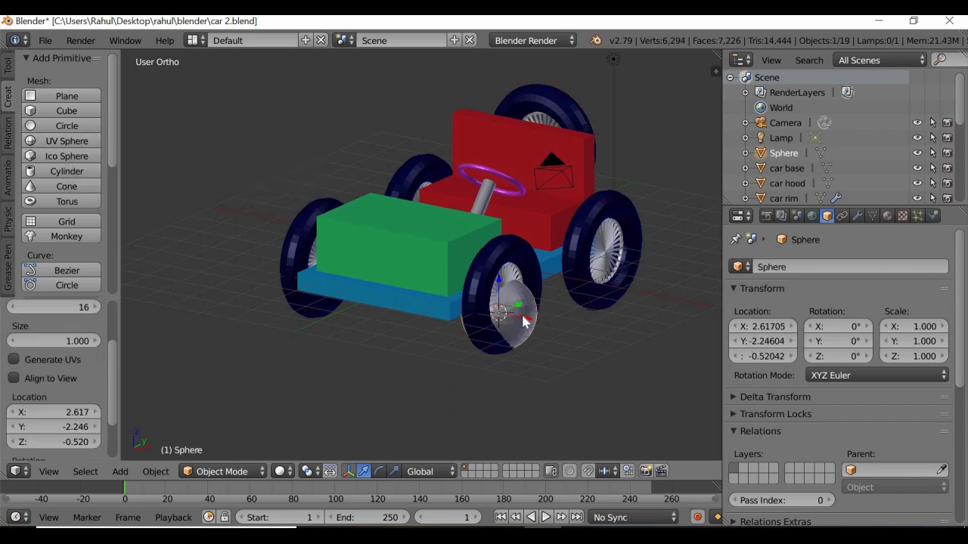
key("g")
key("x")
left_click(414, 277)
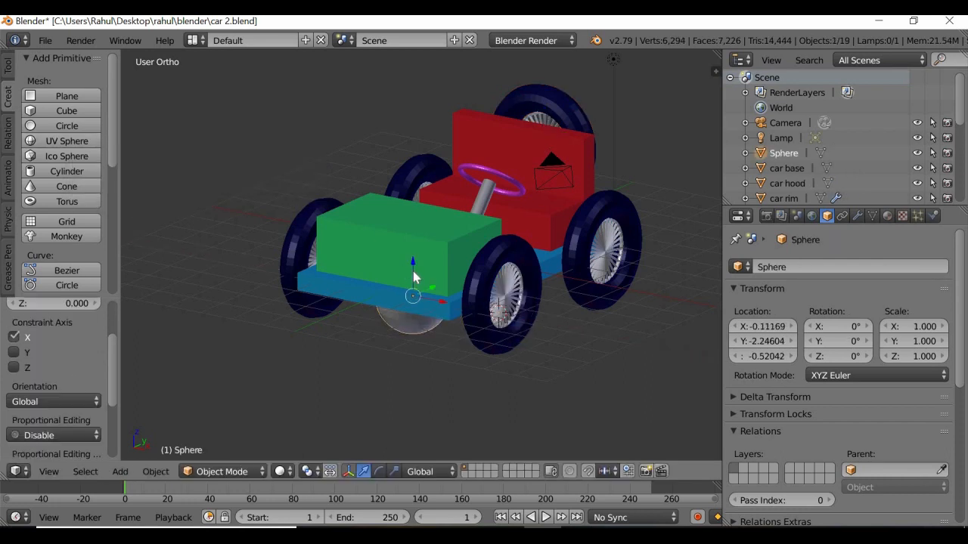
Raise the UV sphere to hood height and bring it out of the hood's front face, at about X 0.74, Y -3.68, Z 0.73.
key("g")
key("z")
left_click(431, 240)
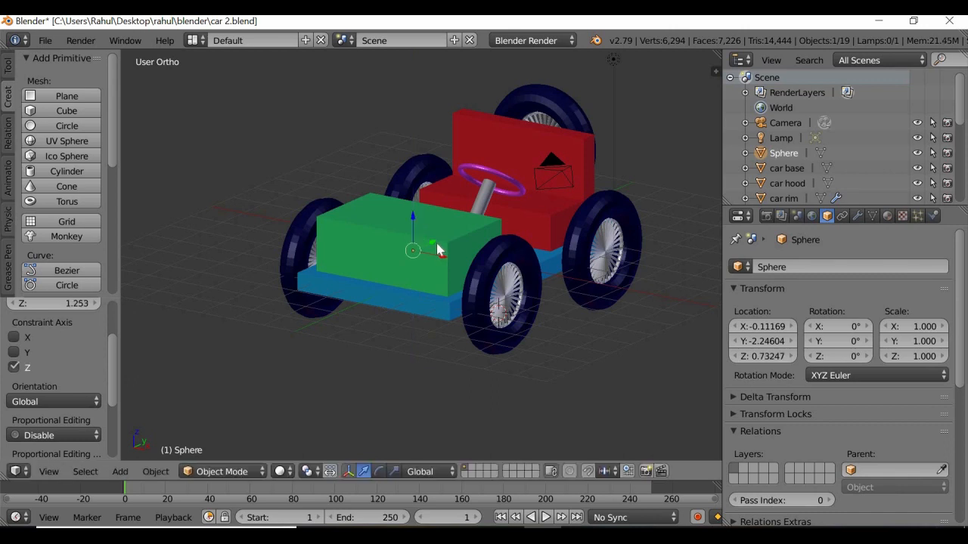
key("g")
key("y")
left_click(405, 258)
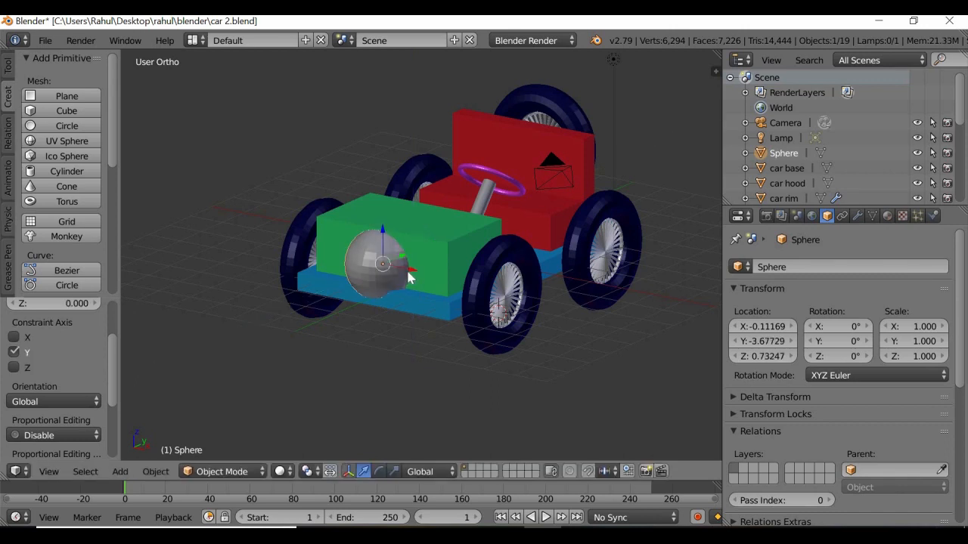
left_click_drag(409, 270, 435, 275)
Add an ico sphere and move it along X, Z and Y to the other side of the hood's front face.
left_click(69, 158)
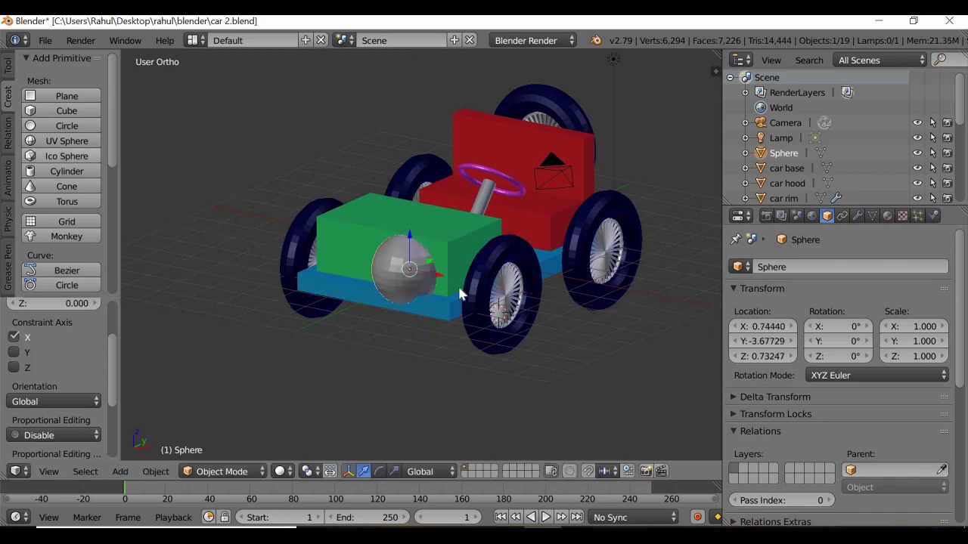
key("g")
key("x")
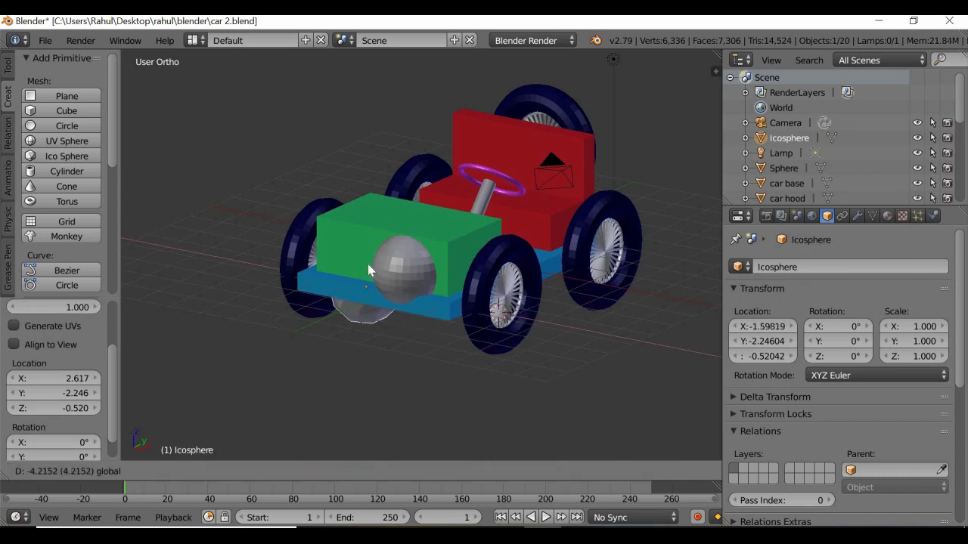
left_click(360, 257)
key("g")
key("z")
left_click(386, 243)
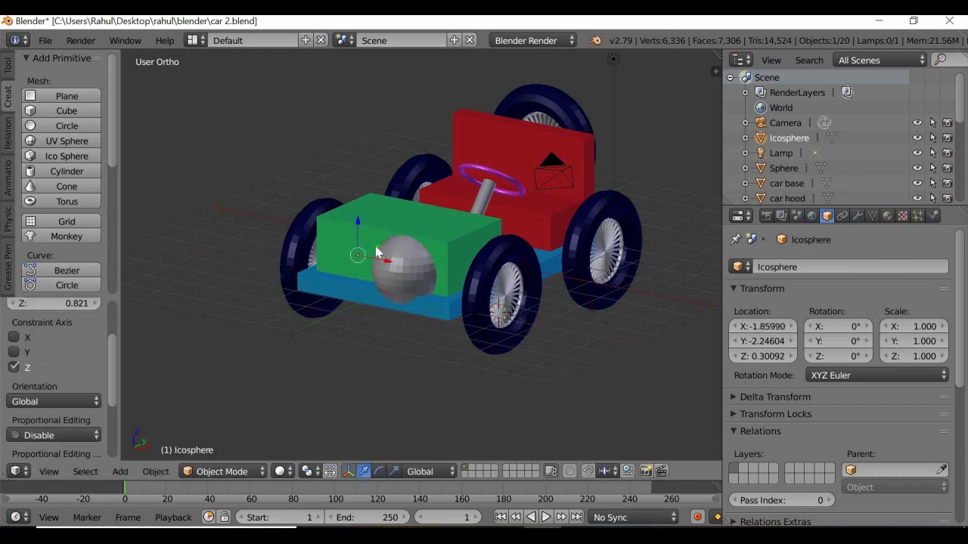
key("g")
key("y")
left_click(357, 278)
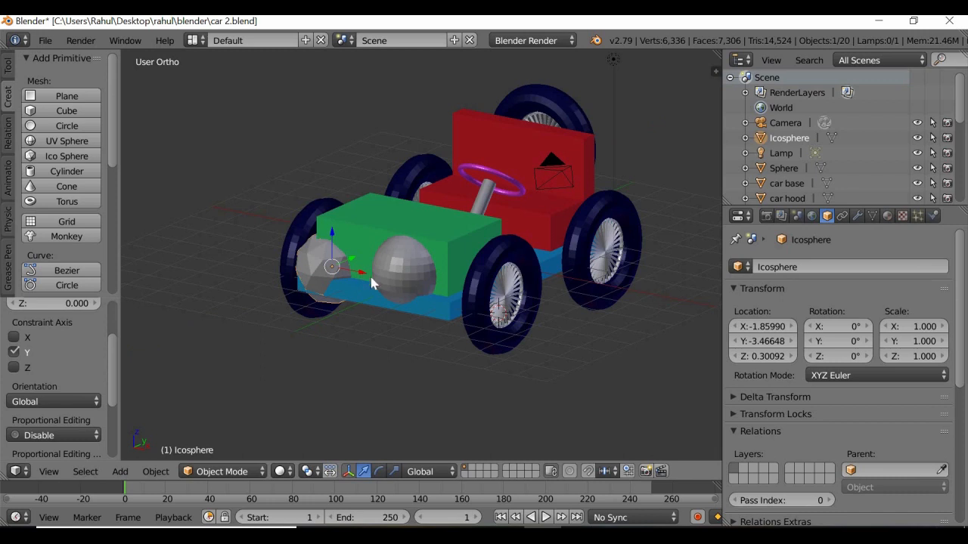
Shift the ico sphere along X and Z to sit beside the UV sphere, at about X -1.19, Z 0.83.
key("g")
key("x")
left_click(353, 300)
scroll(271, 253, "up", 2)
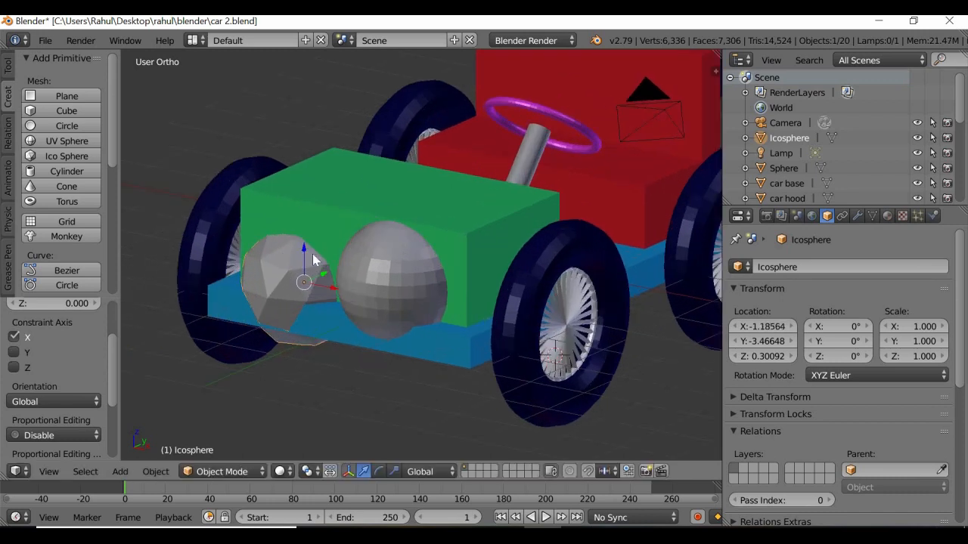
key("g")
key("z")
left_click(305, 261)
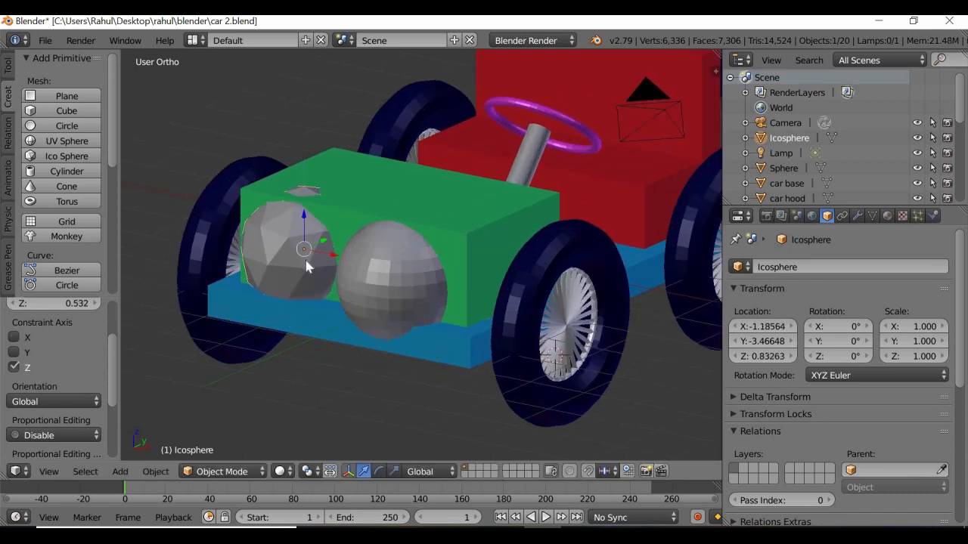
scroll(305, 260, "up", 2)
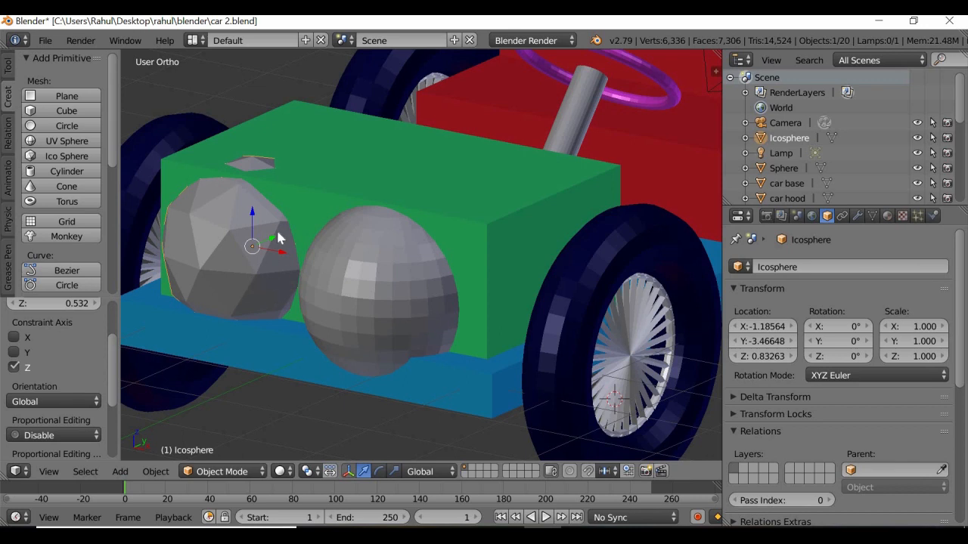
Delete the ico sphere from the front of the hood.
right_click(256, 243)
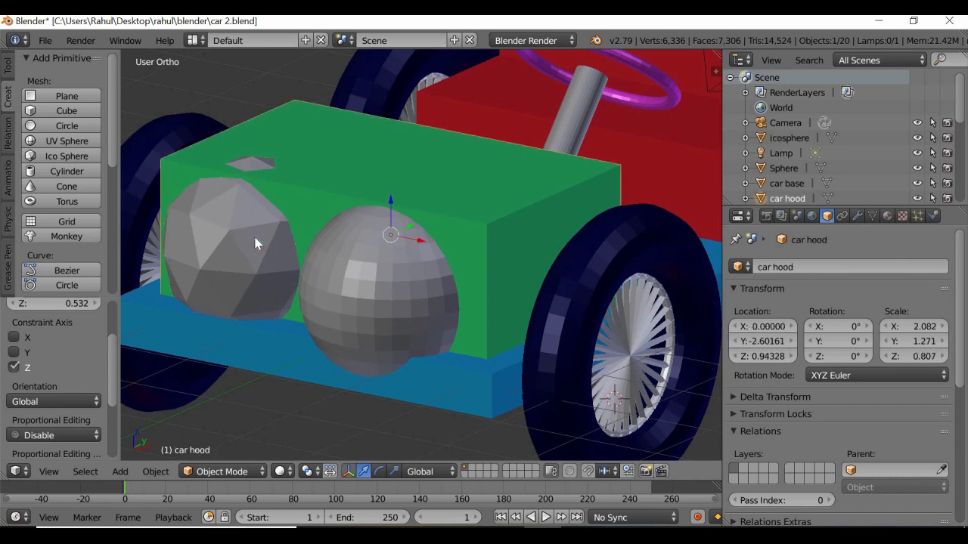
right_click(237, 246)
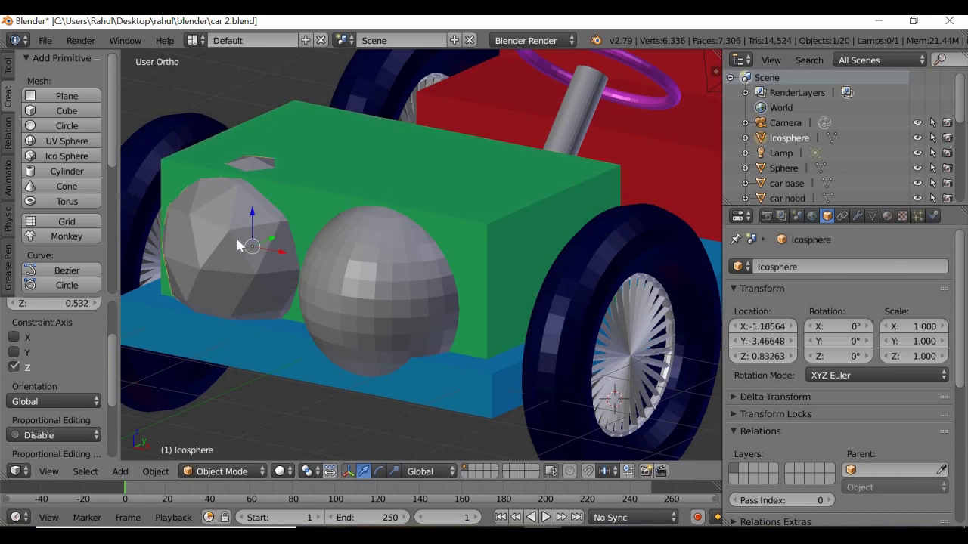
key("x")
left_click(246, 246)
Scale the UV sphere to 0.5 on X, Y and Z and move it to about X 1.19, Y -3.79, Z 1.01 on the hood front.
right_click(385, 300)
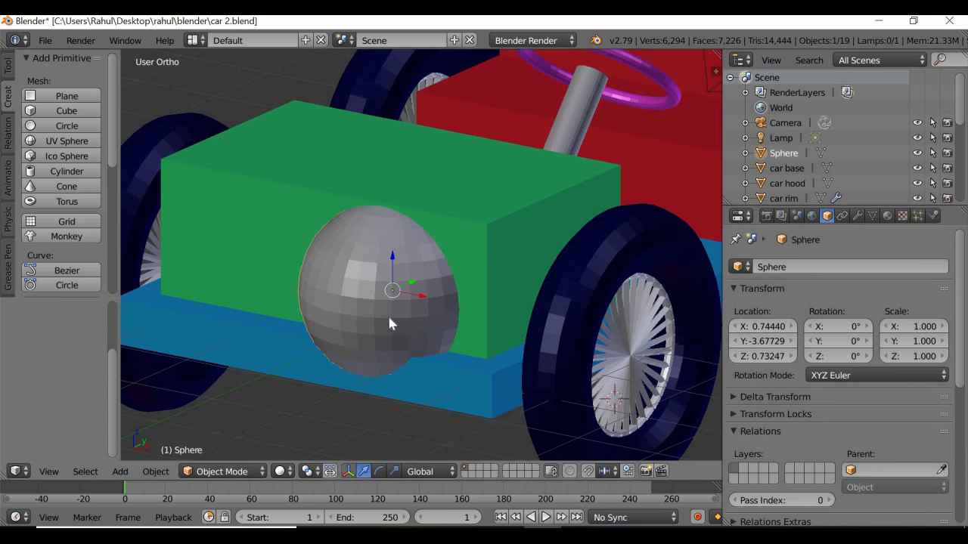
left_click(933, 326)
key("BackSpace")
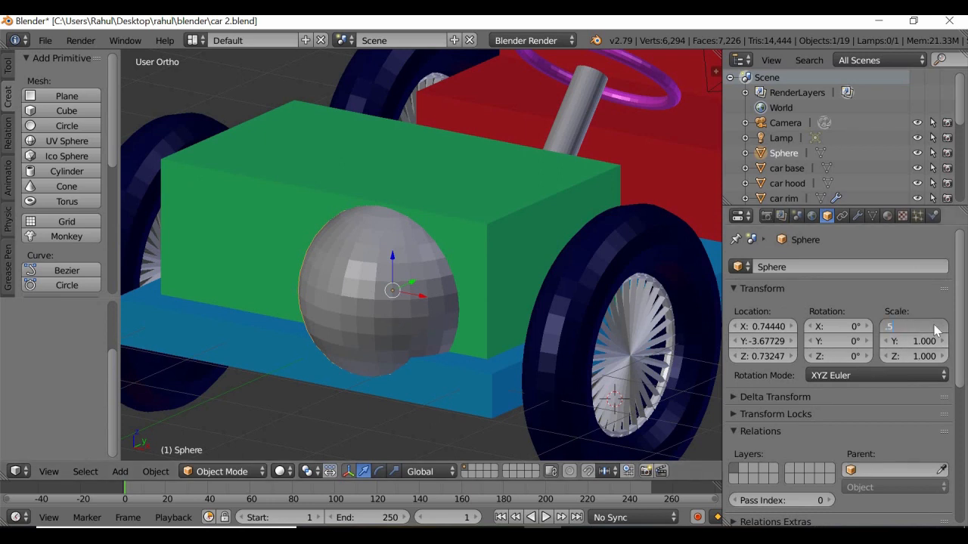
type(".5")
key("Return")
left_click(929, 341)
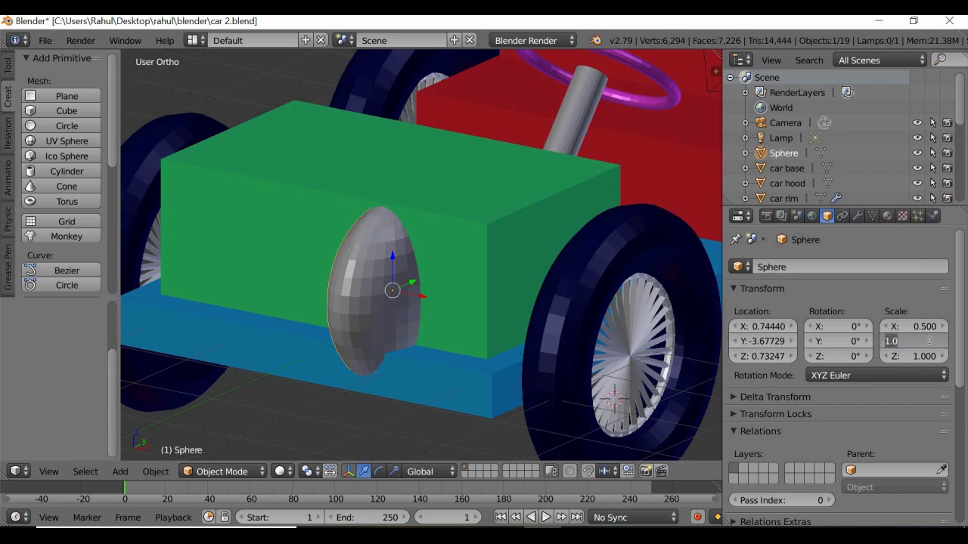
type(".6")
key("Return")
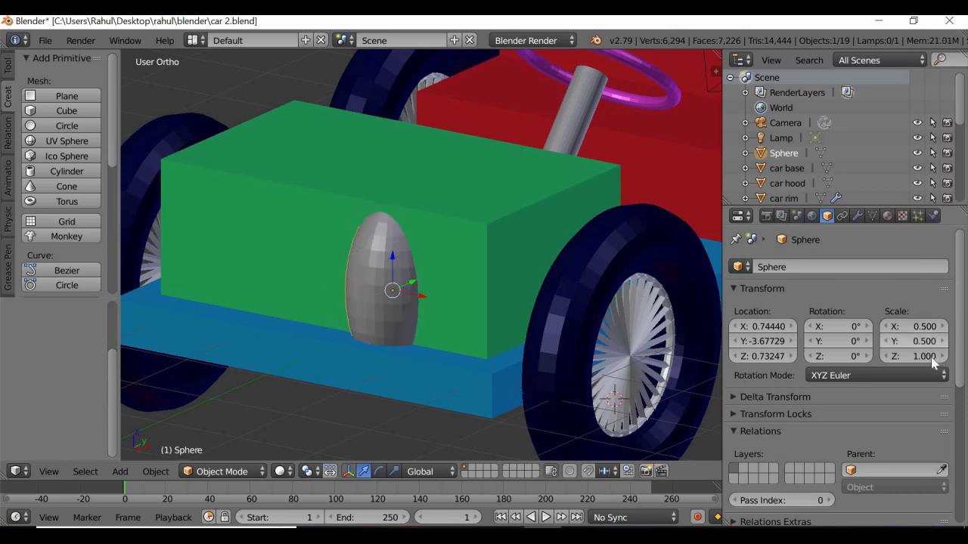
left_click(926, 356)
key("BackSpace")
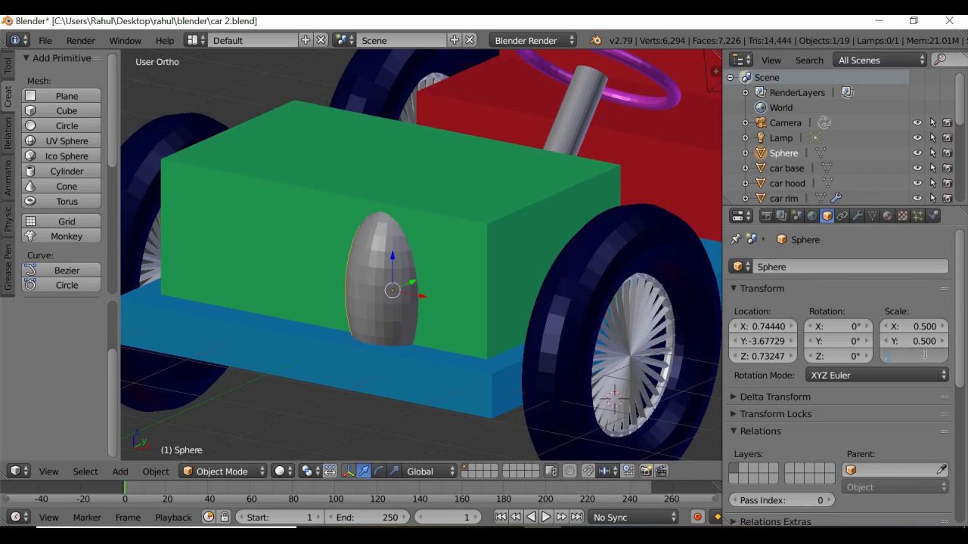
key("Return")
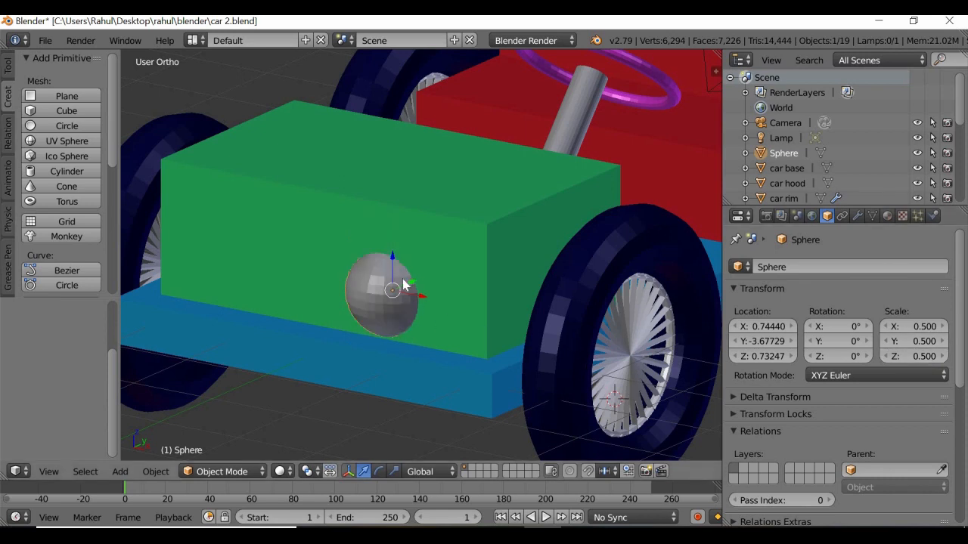
left_click_drag(403, 280, 428, 253)
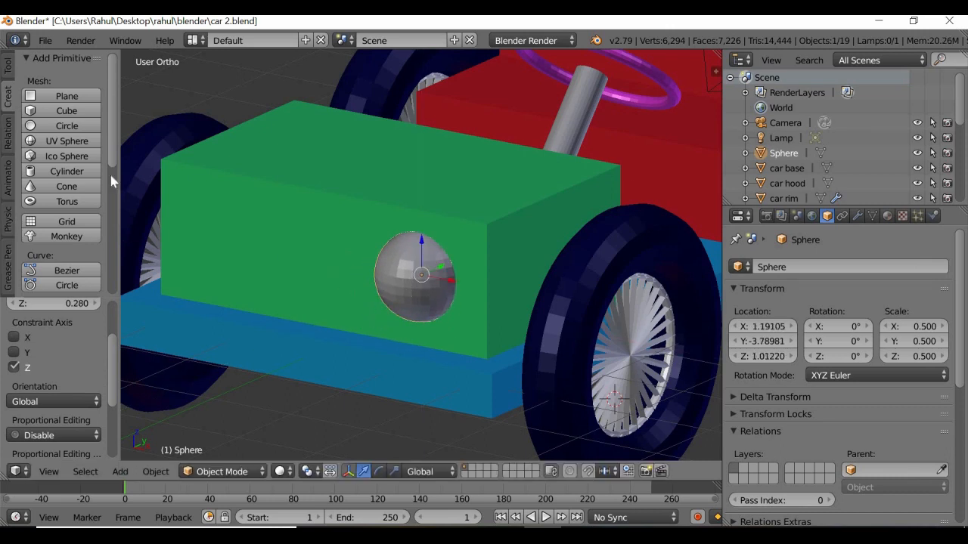
Duplicate the headlight sphere and move the copy along X to the hood's opposite side, at about X -1.21.
left_click(9, 66)
left_click(59, 175)
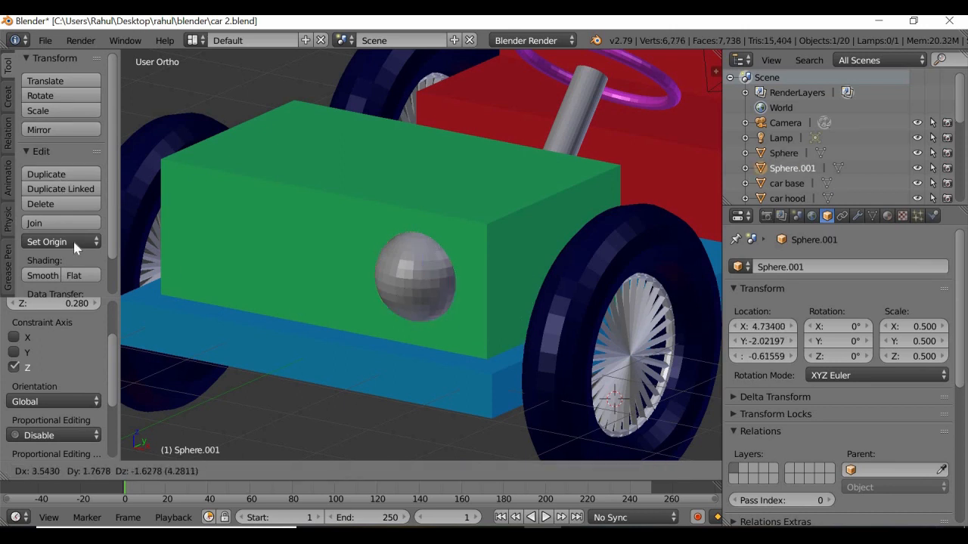
right_click(72, 239)
left_click_drag(451, 281, 260, 253)
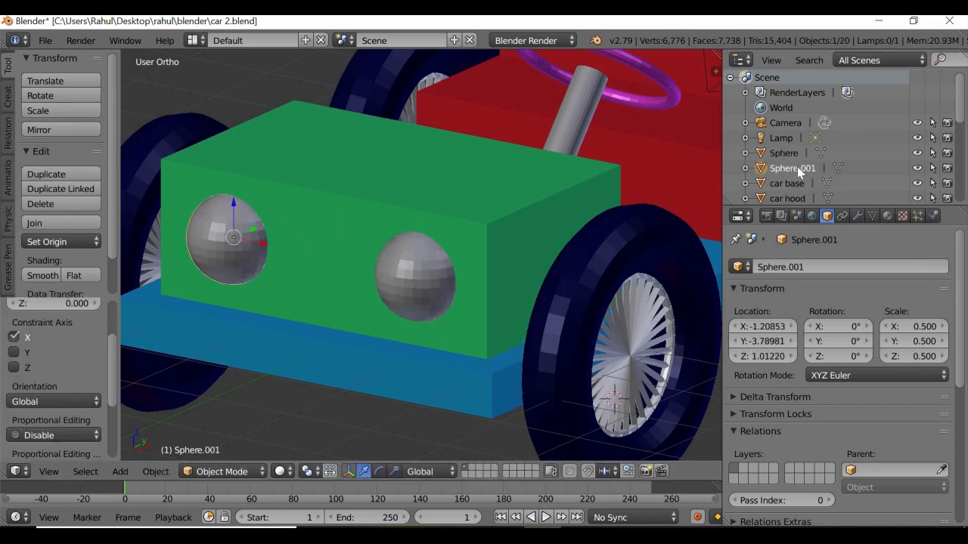
Rename the duplicated headlight sphere as car headlight.
double_click(783, 169)
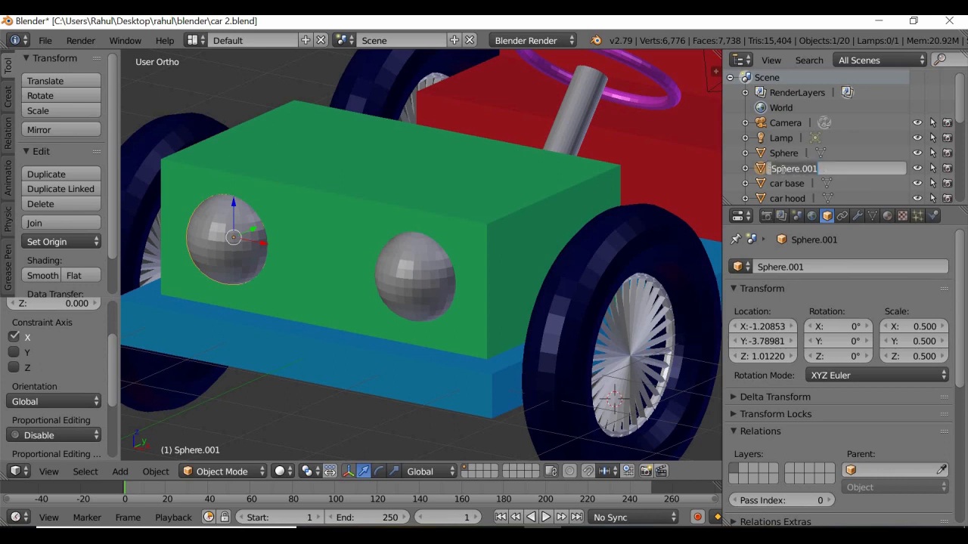
type("car headlig")
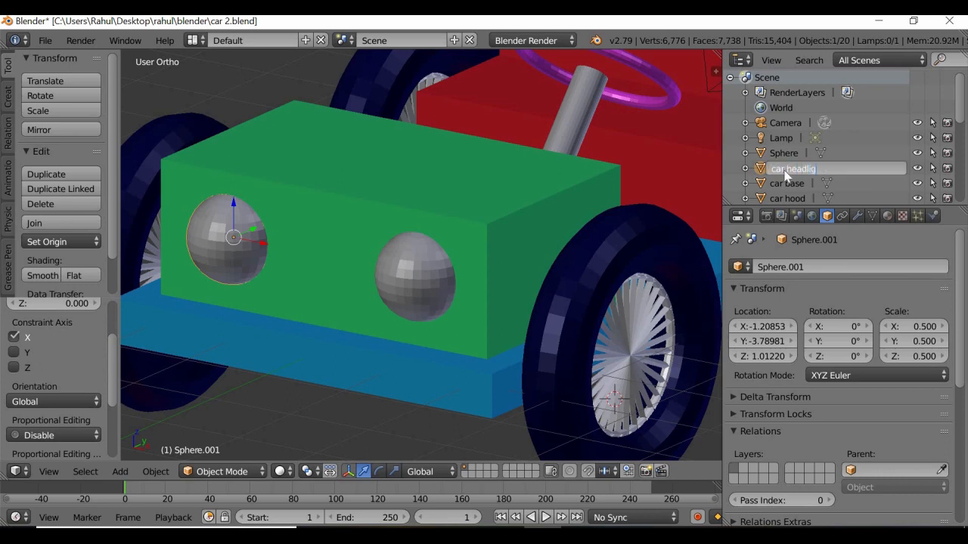
type("ht")
key("Return")
Rename the other headlight sphere, still called Sphere, as car headlight 2.
left_click(783, 153)
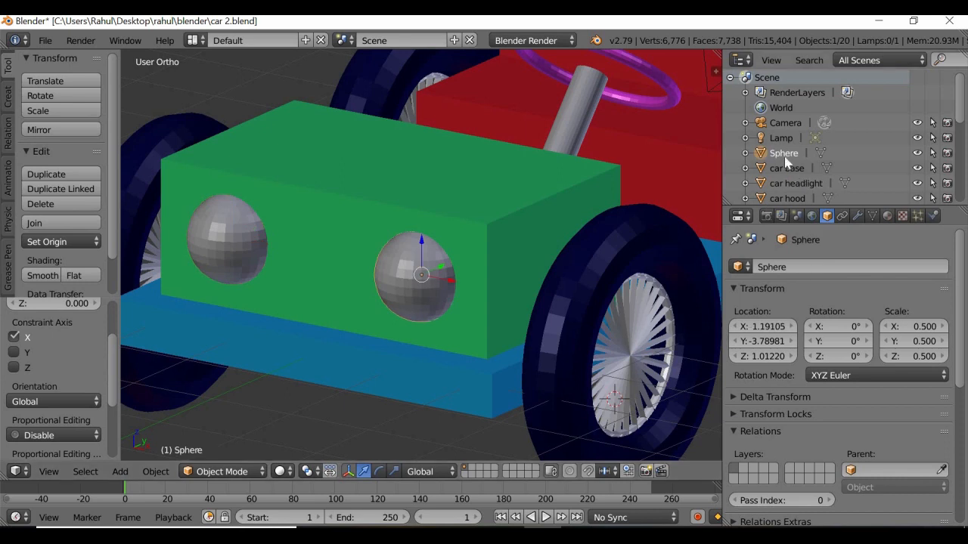
double_click(784, 154)
type("car headlight")
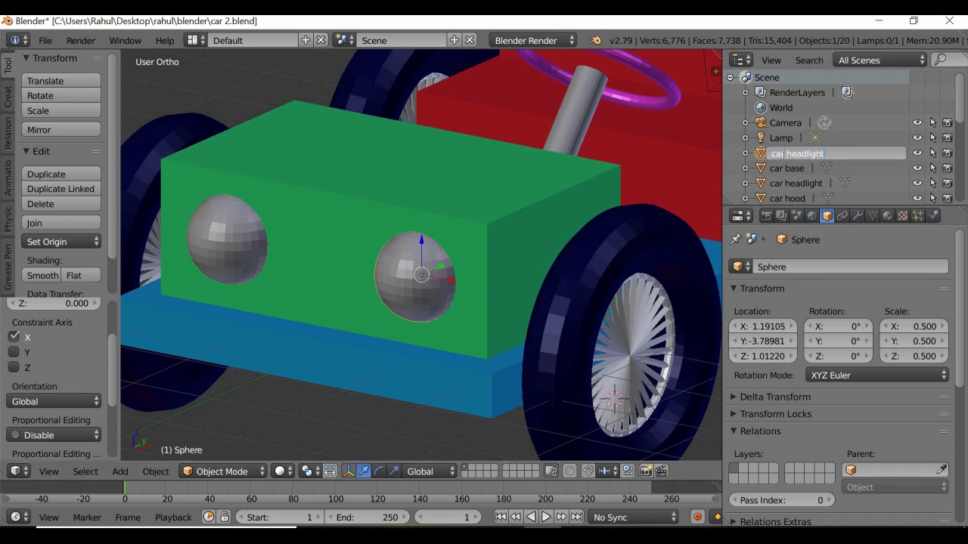
type(" 2")
key("Return")
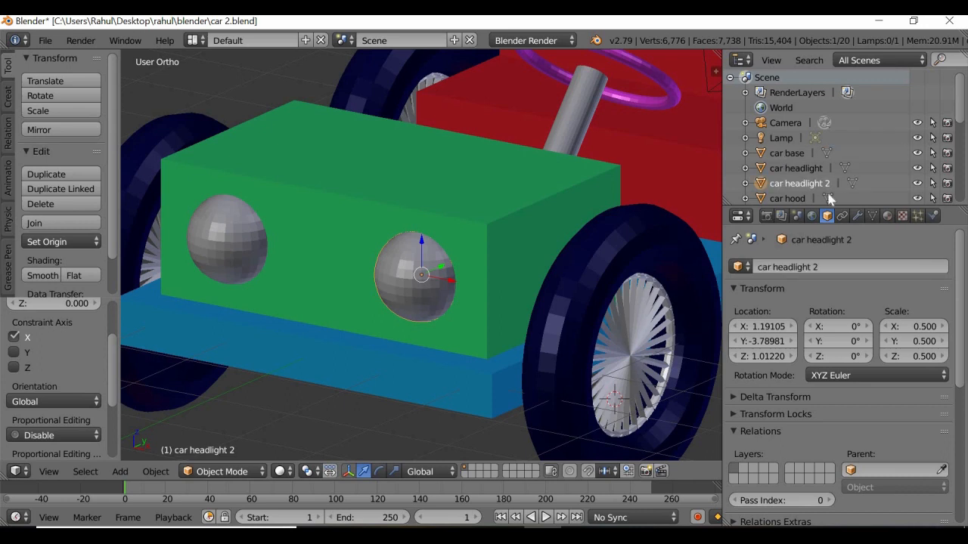
Switch the 3D view to perspective projection and examine the whole car from the front, side and rear.
middle_click_drag(320, 386, 598, 302)
scroll(453, 360, "down", 3)
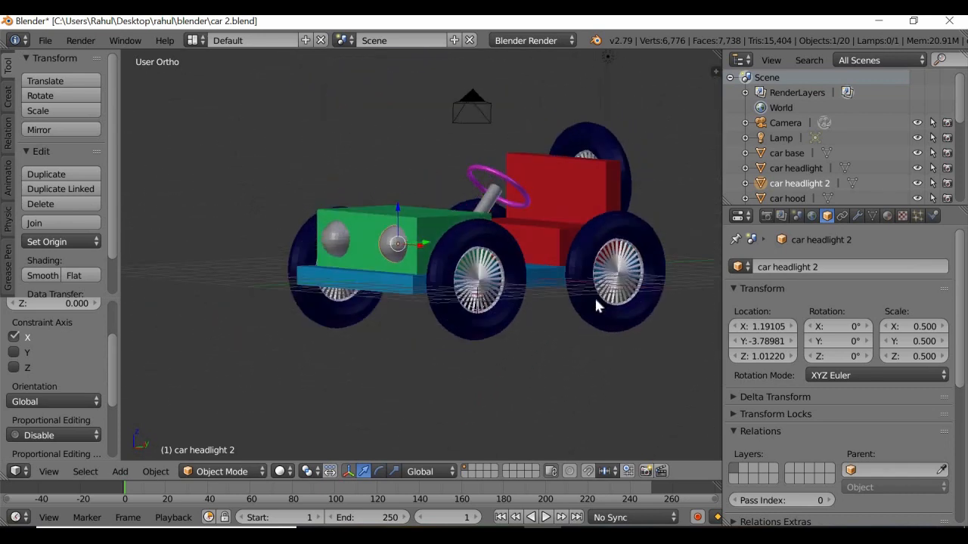
middle_click_drag(529, 337, 386, 393)
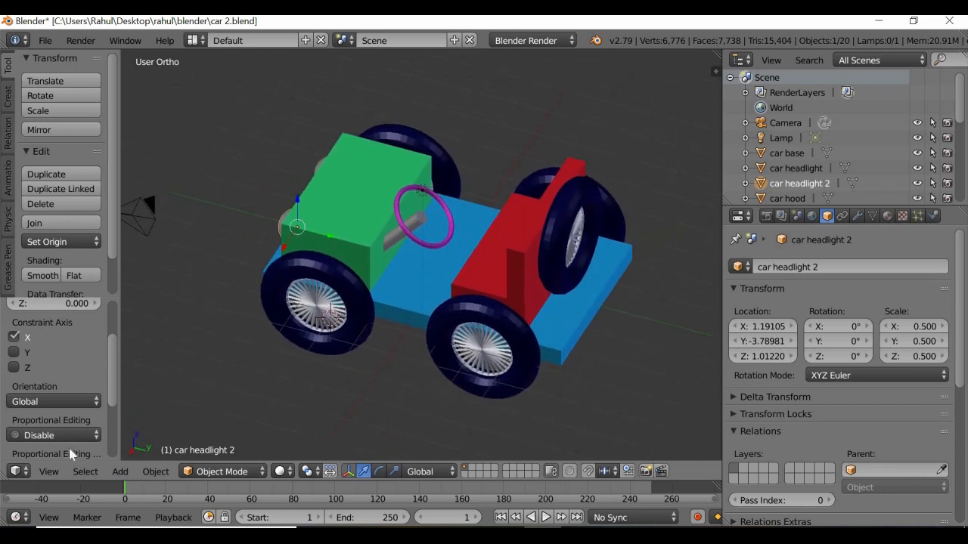
left_click(48, 471)
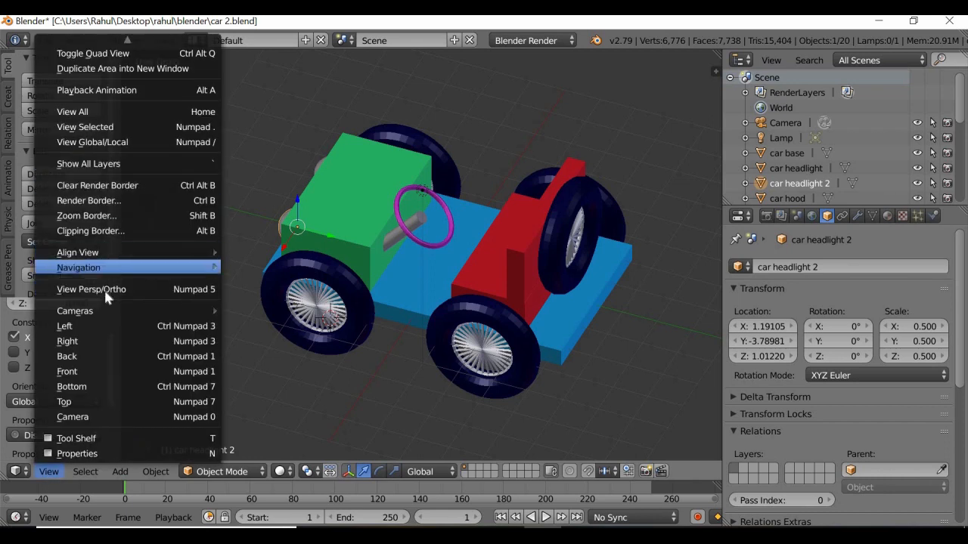
middle_click_drag(484, 317, 464, 379)
scroll(506, 346, "up", 2)
scroll(469, 382, "up", 1)
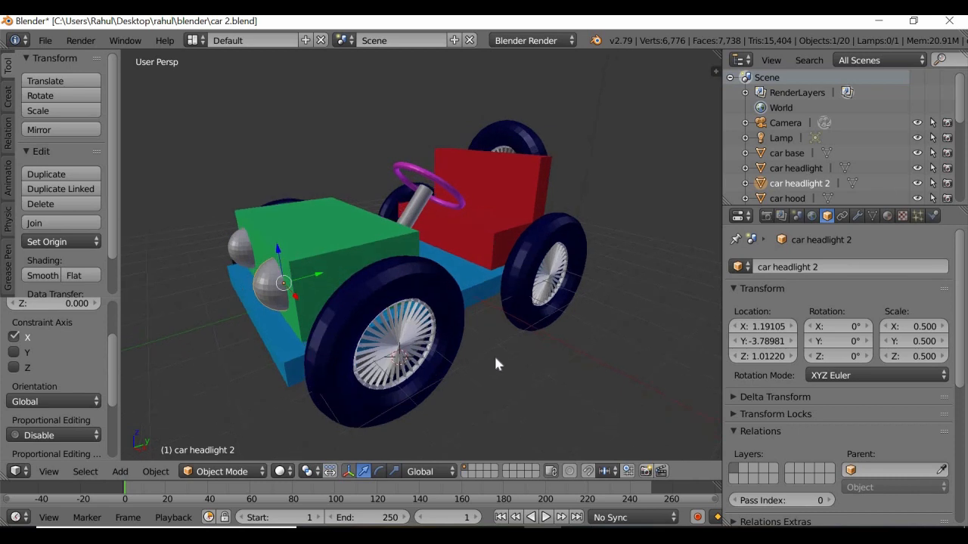
left_click(495, 358)
middle_click_drag(573, 371, 503, 376)
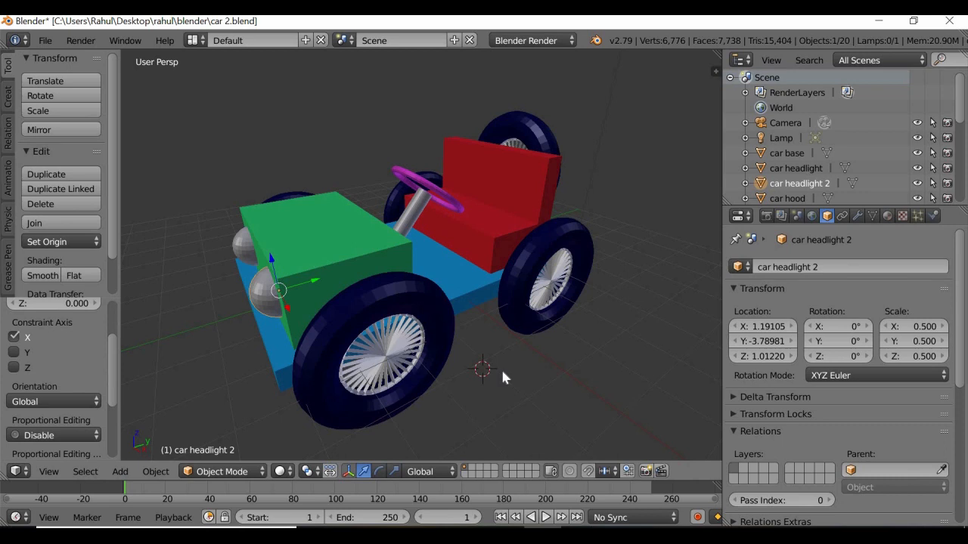